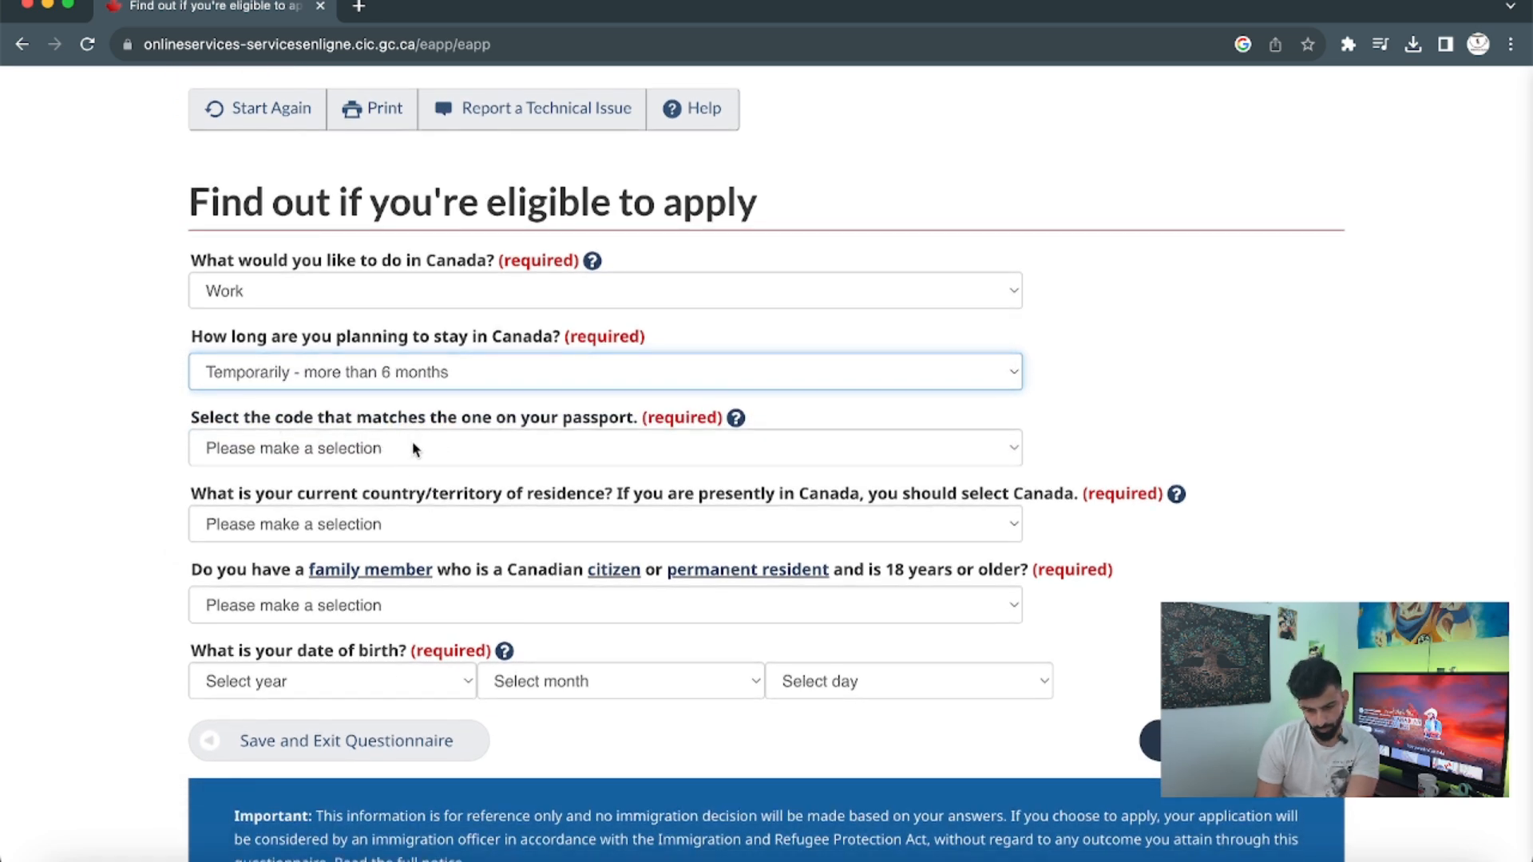
Step: Set the passport code in the eligibility questionnaire to IND (India)
left_click(435, 450)
scroll(435, 465, "down", 10)
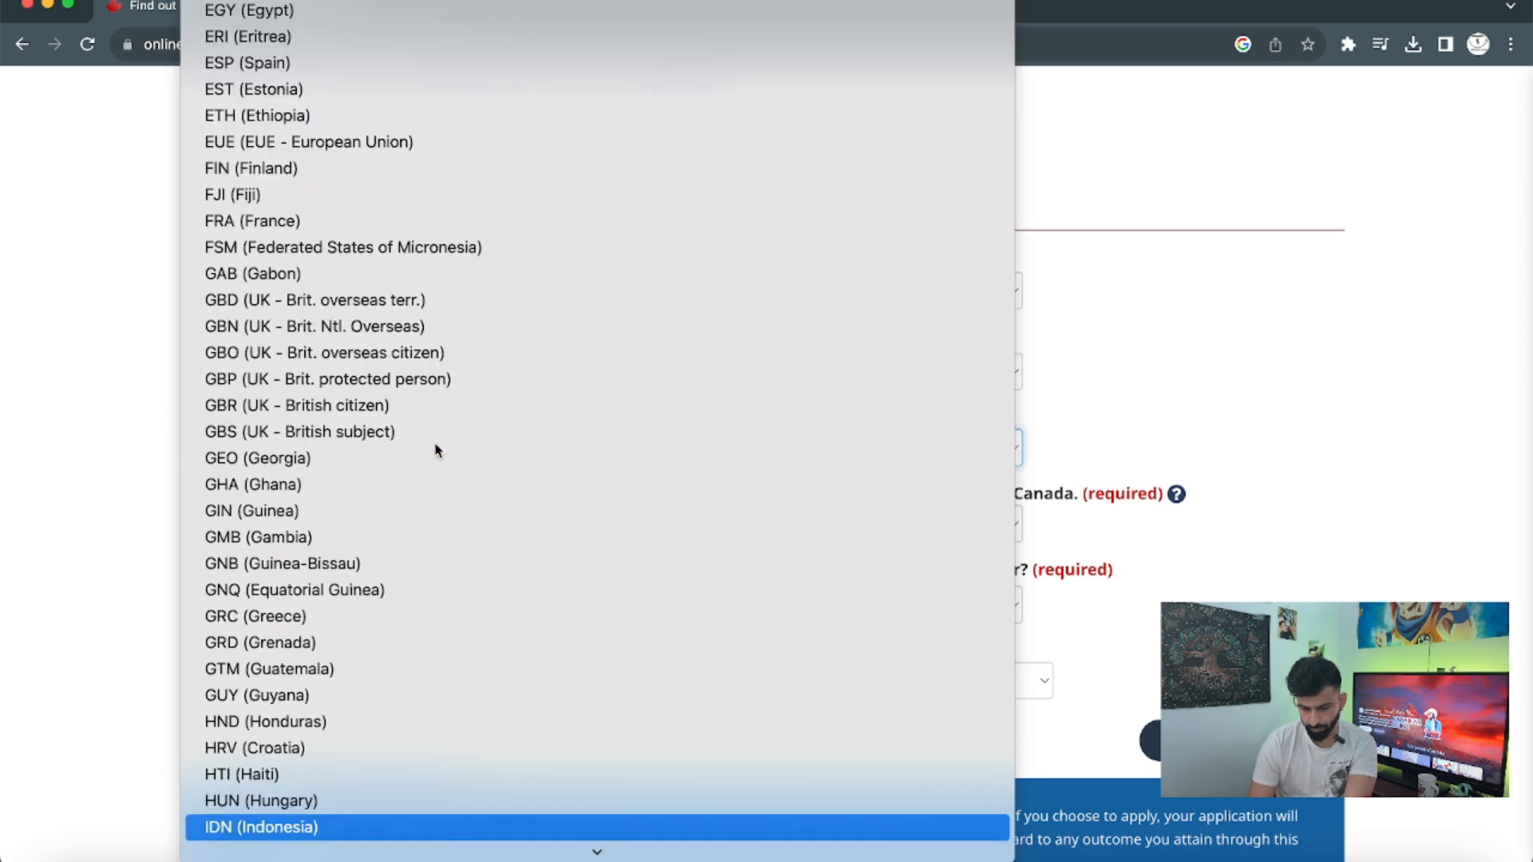
left_click(415, 834)
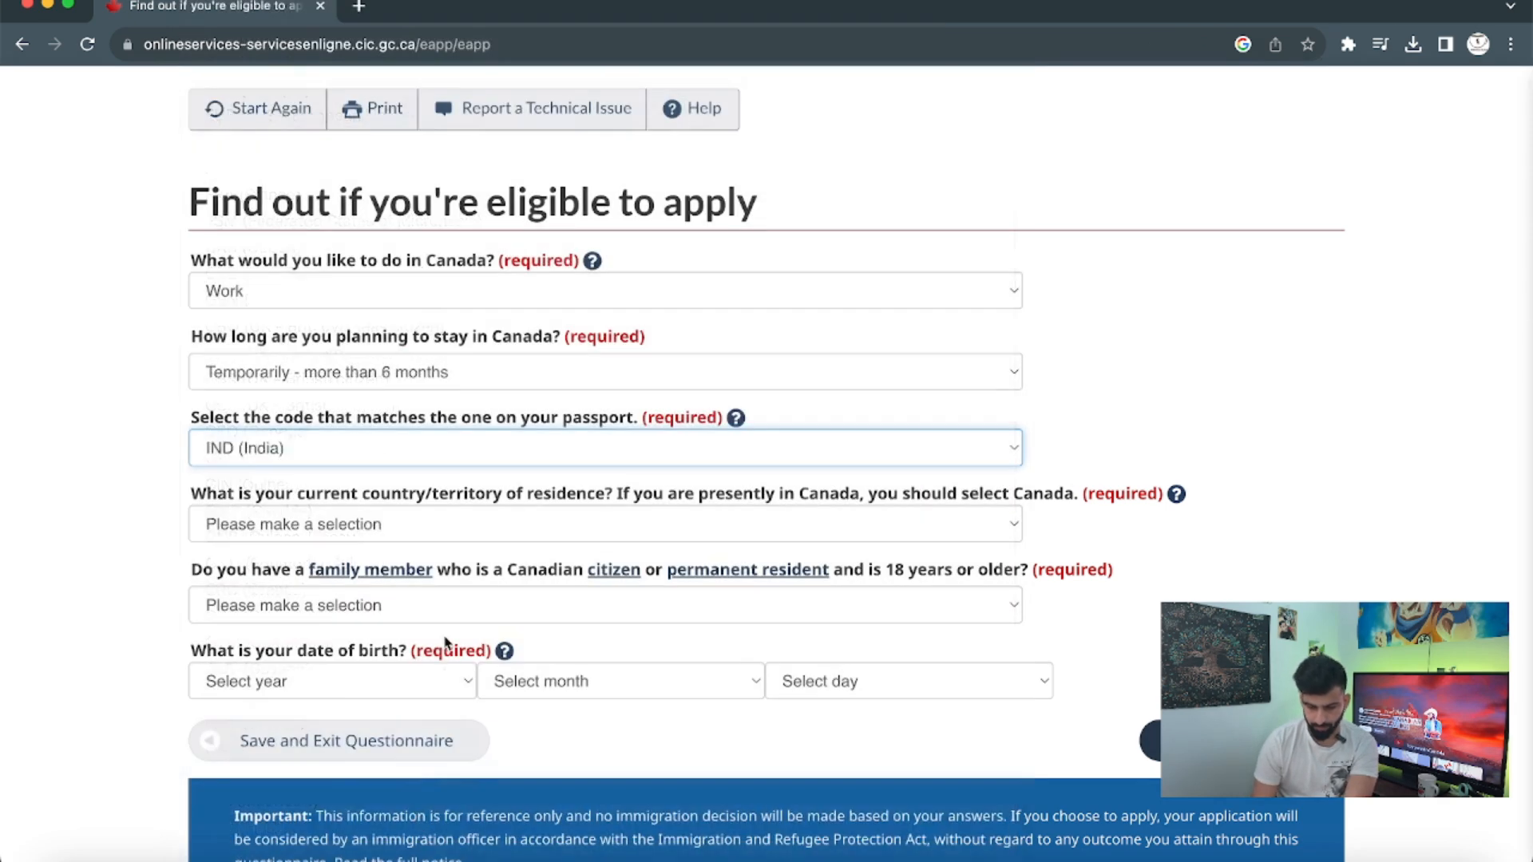
Step: Set the current country or territory of residence to Canada
scroll(445, 643, "down", 1)
left_click(378, 467)
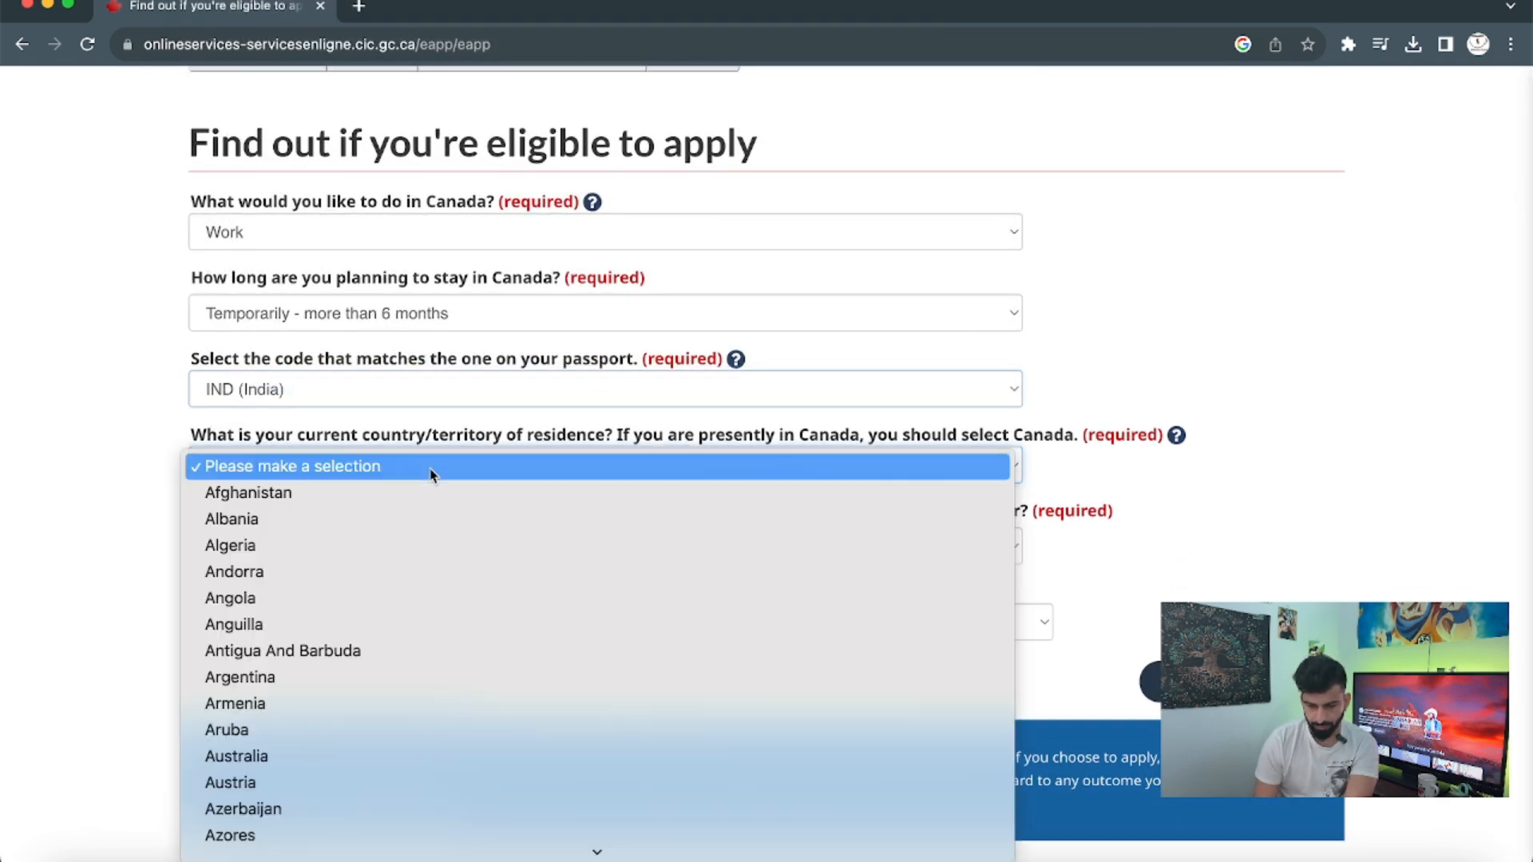
scroll(427, 471, "down", 5)
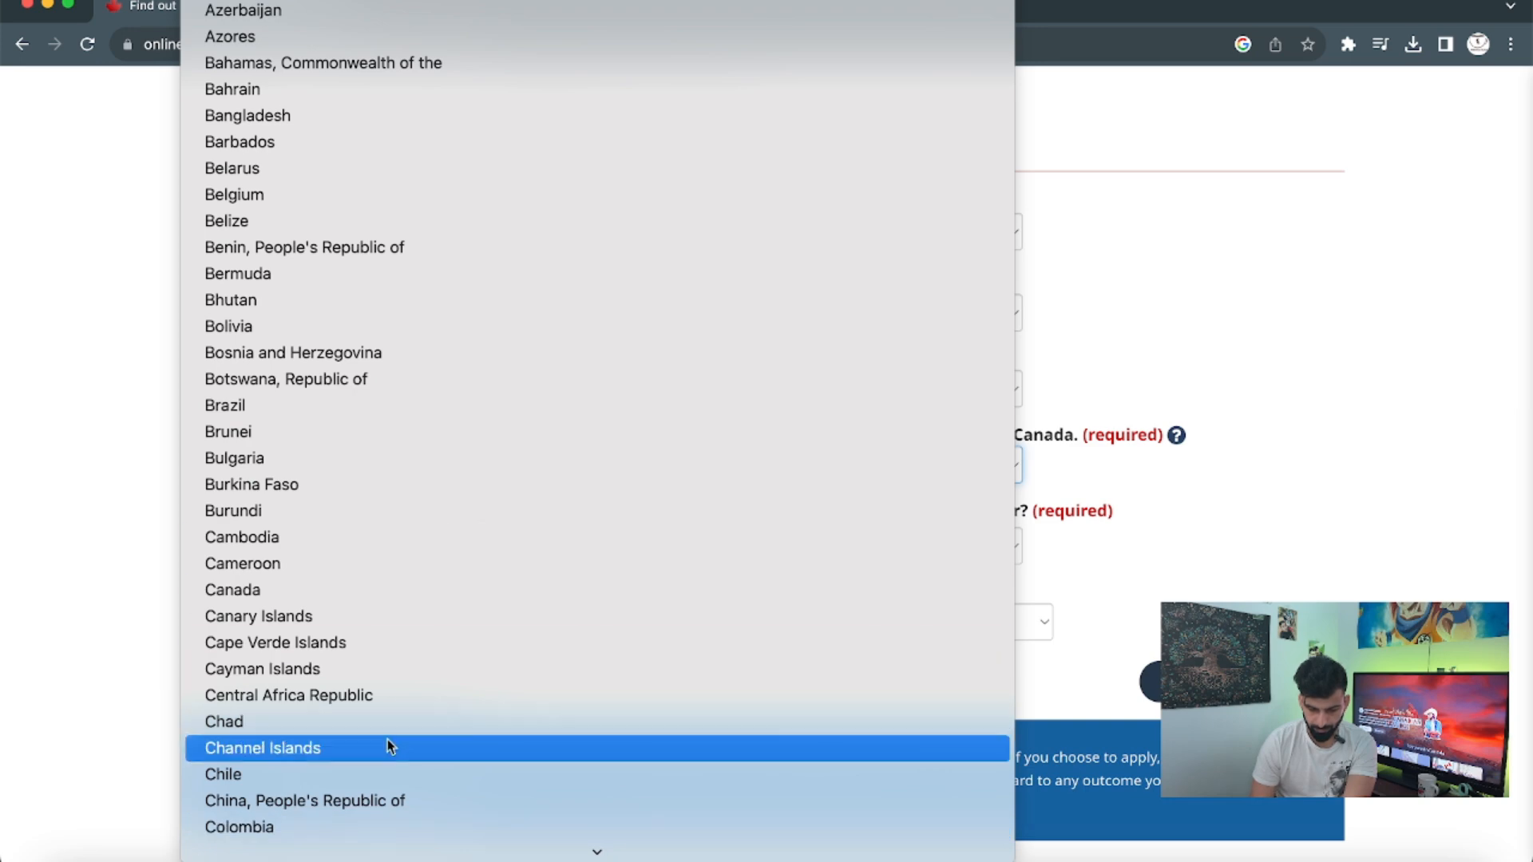
key("Down")
key("Down")
key("Down")
key("Down")
key("Down")
key("Down")
key("Down")
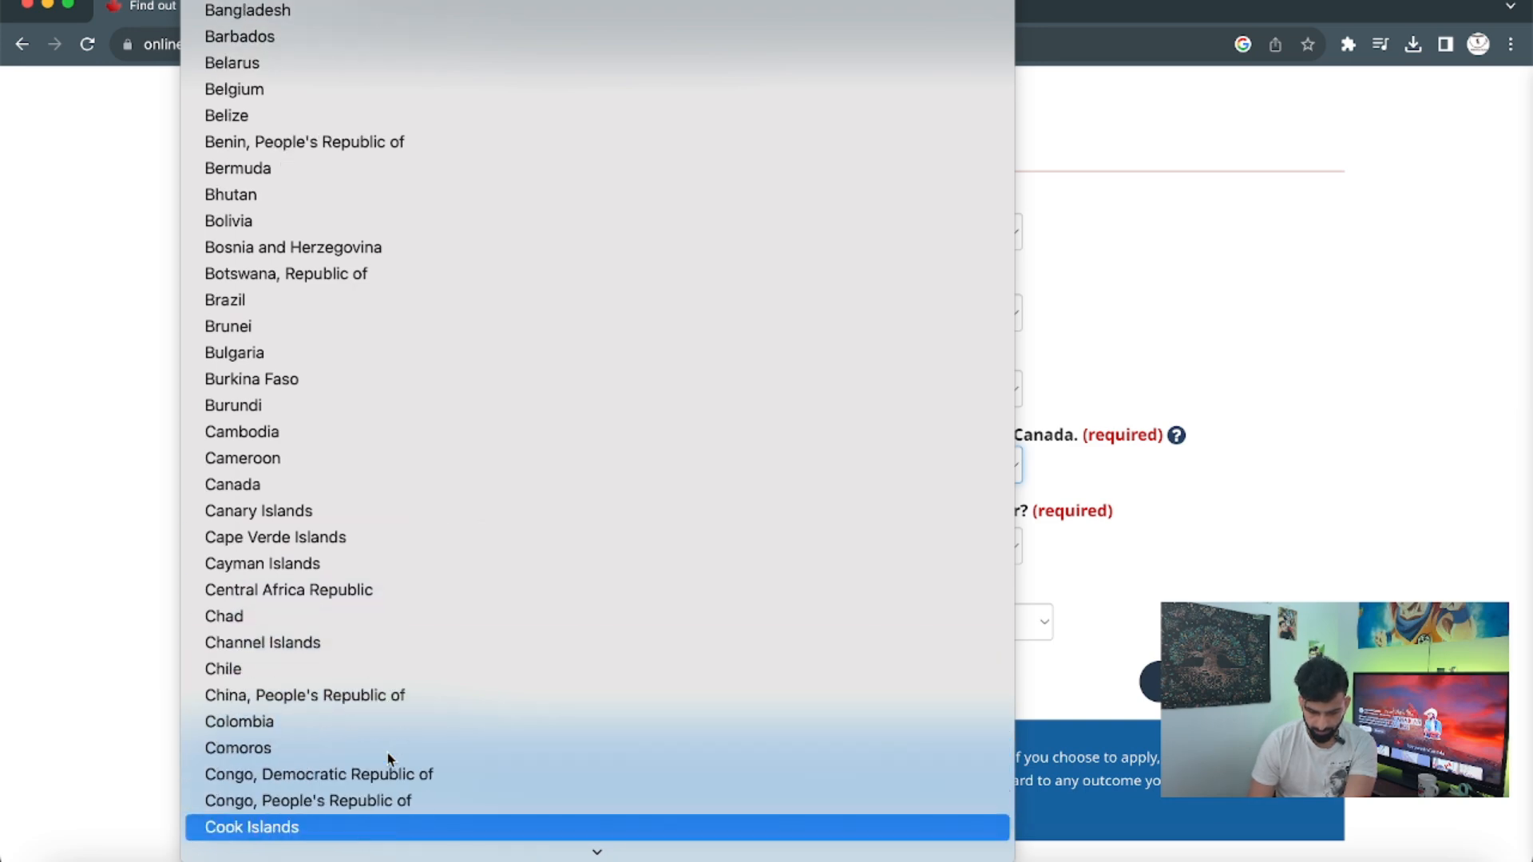
key("Up")
key("Up")
key("Up")
key("Up")
key("Up")
key("Up")
key("Up")
key("Up")
key("Up")
key("Up")
key("Up")
key("Up")
key("Up")
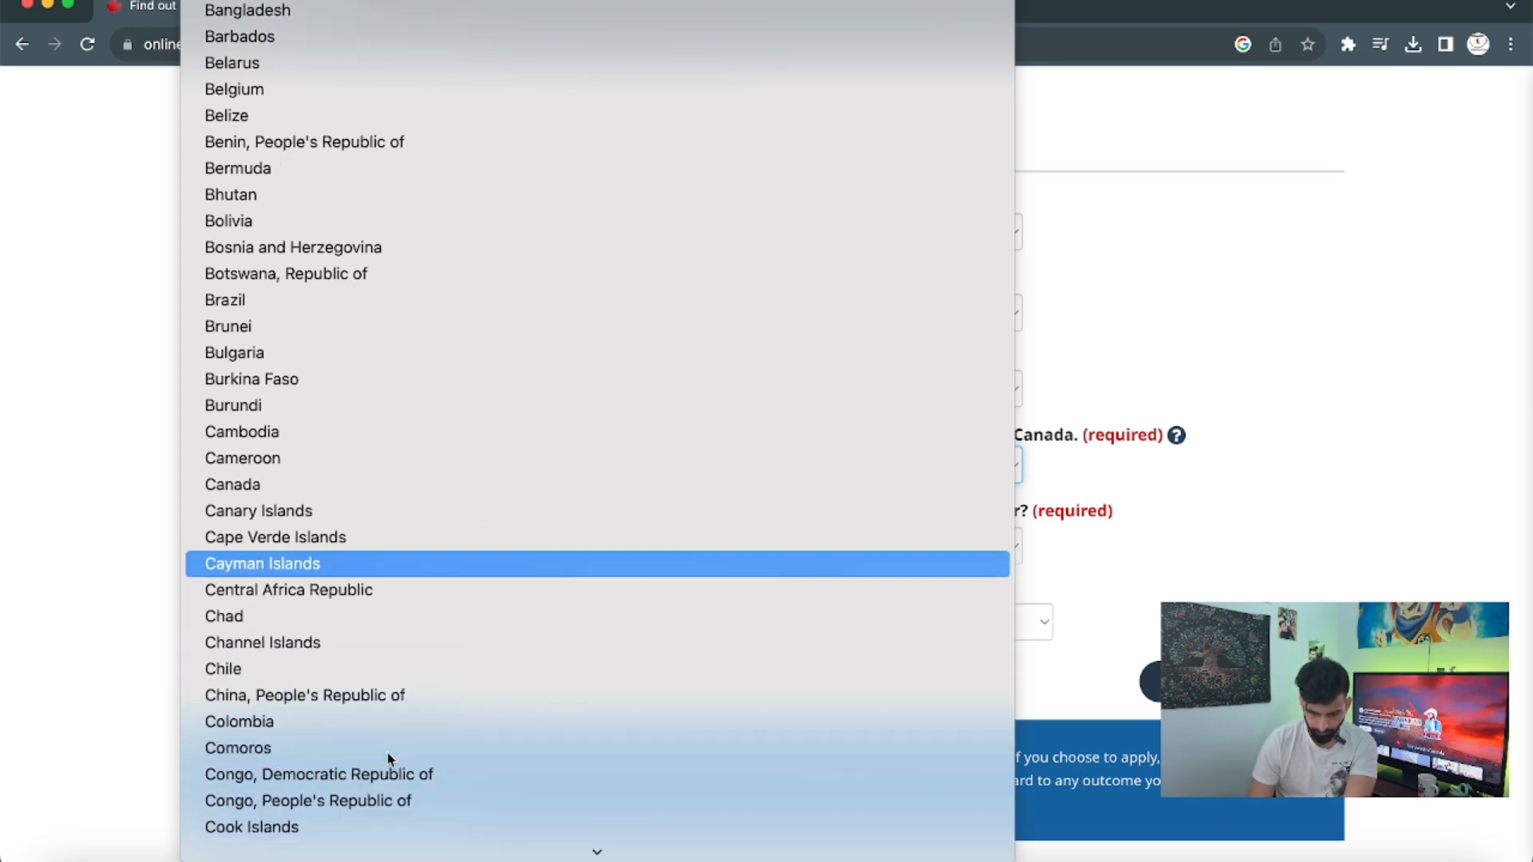
key("Return")
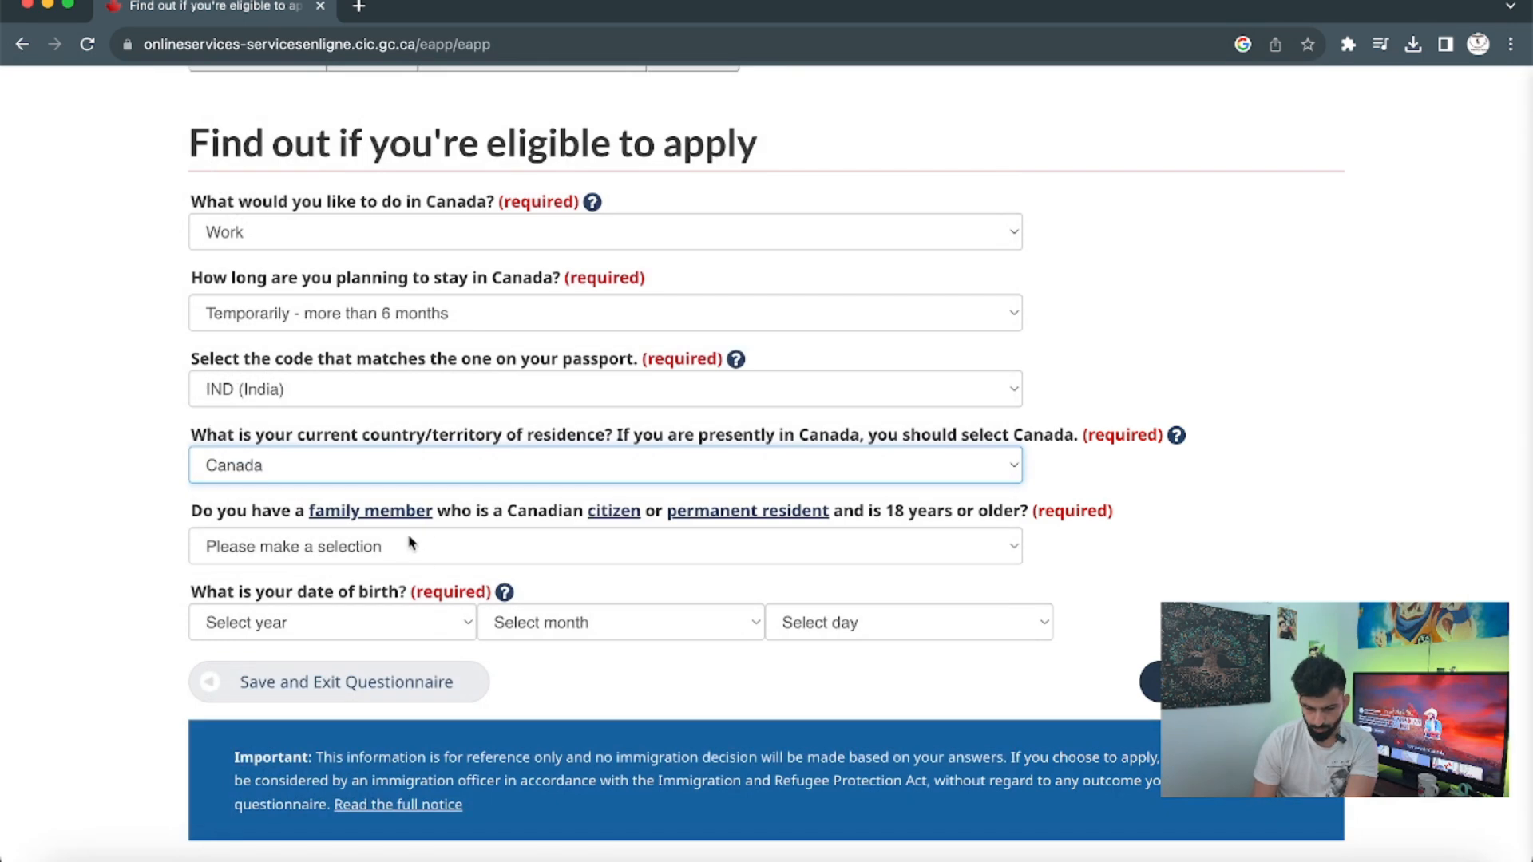
Step: Answer No to having an adult family member who is a Canadian citizen or permanent resident, and fill in the date of birth
left_click(310, 550)
left_click(339, 600)
left_click(351, 627)
key("Escape")
left_click(366, 625)
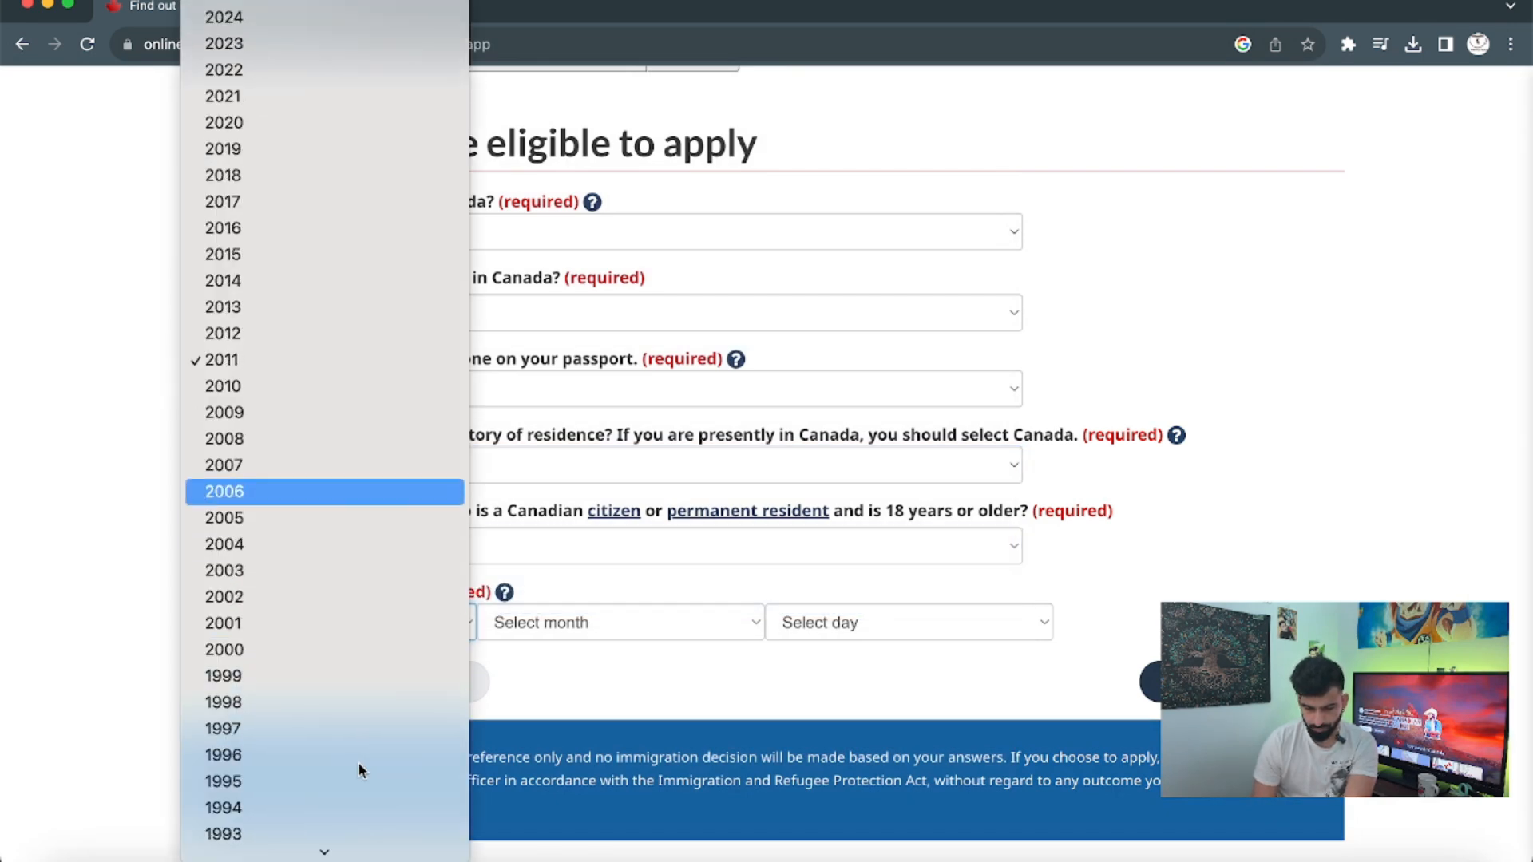
left_click(332, 683)
left_click(669, 621)
left_click(679, 778)
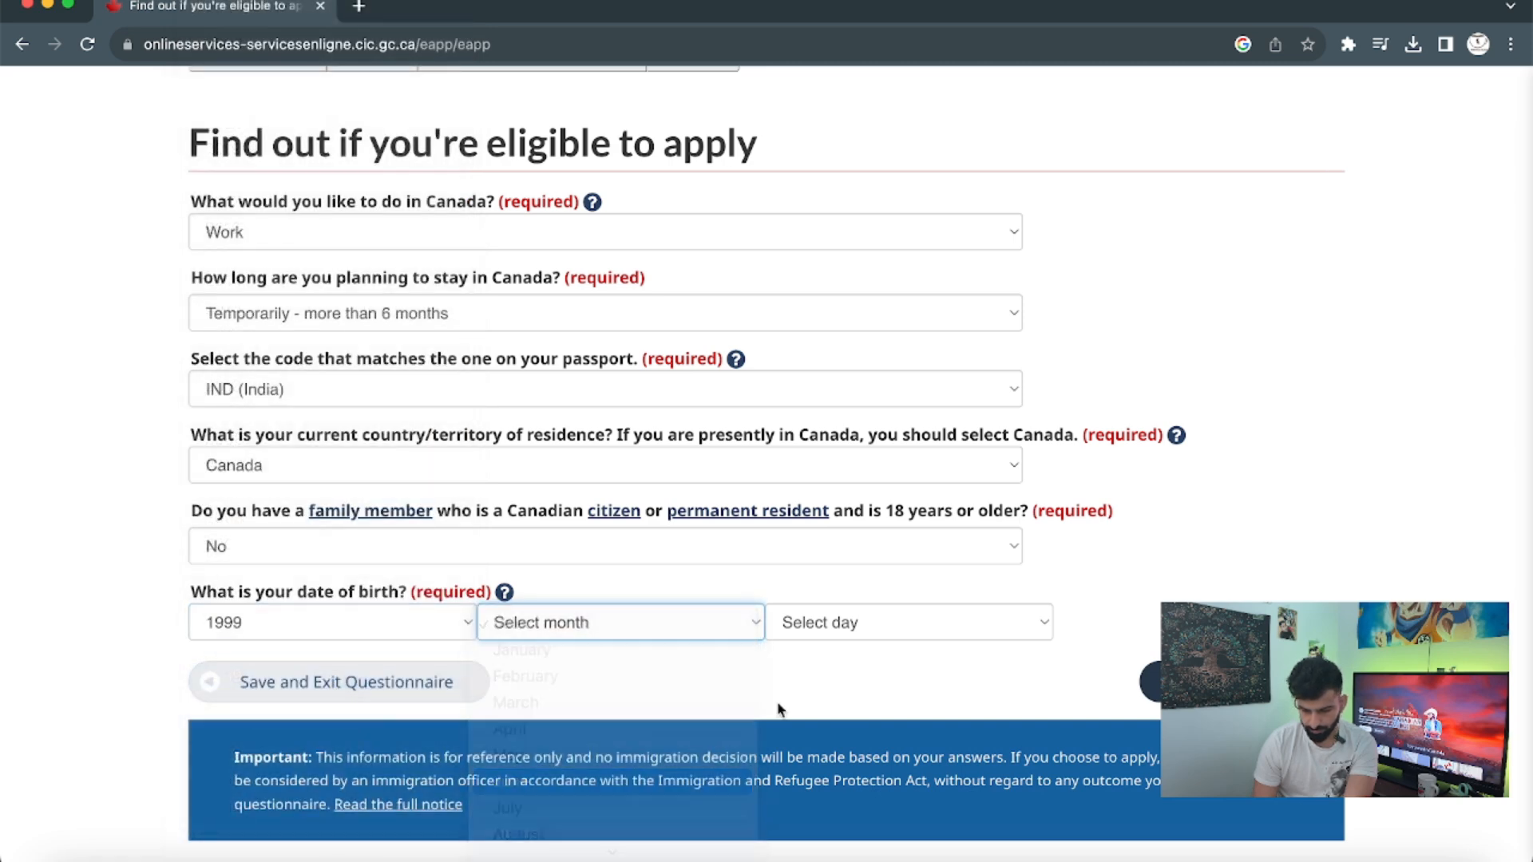
left_click(897, 626)
left_click(859, 806)
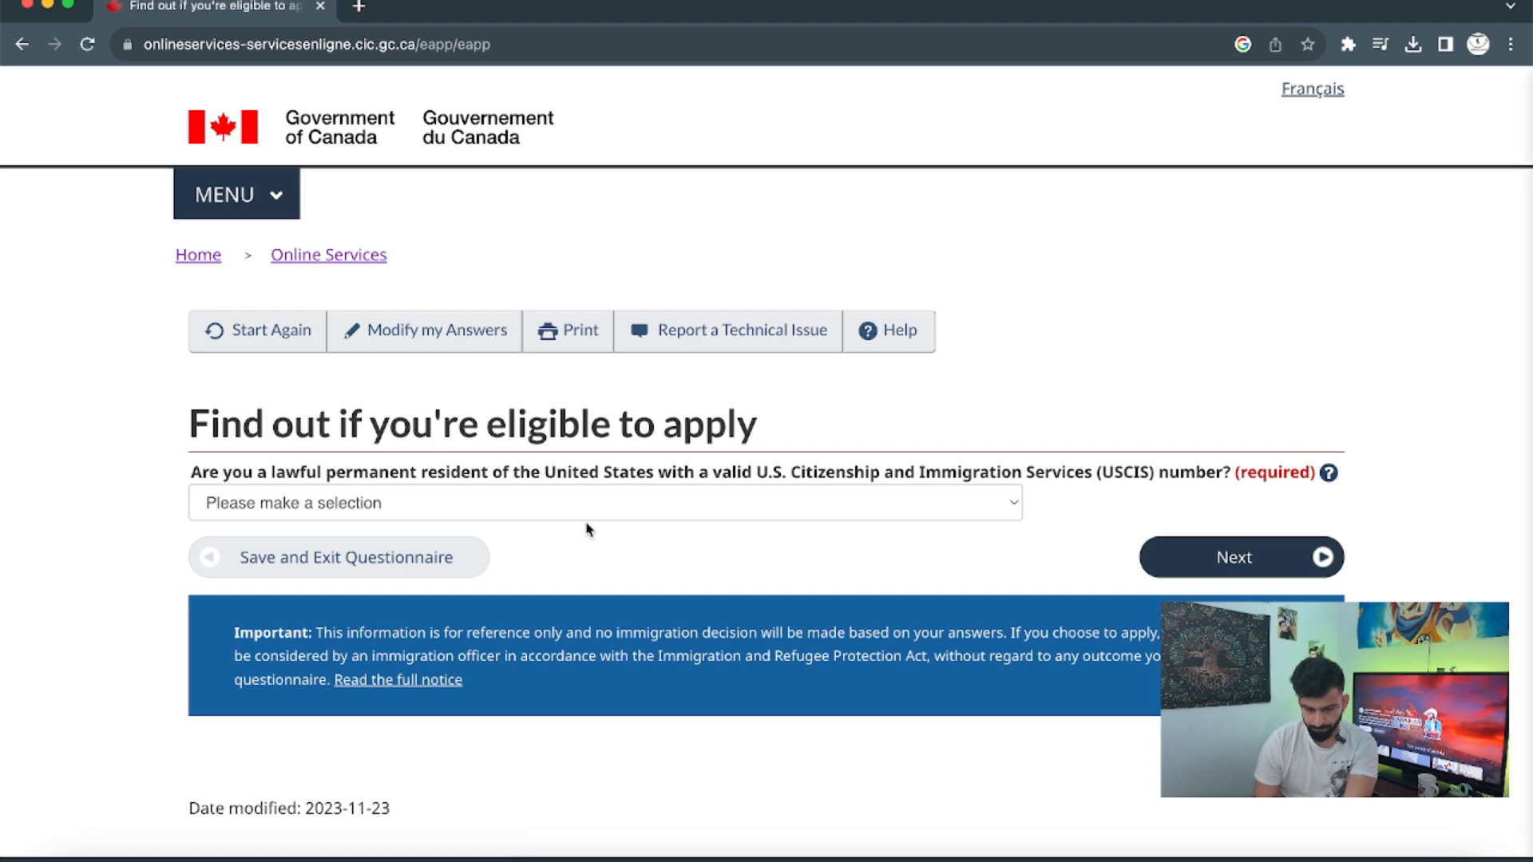
Step: Answer No to being a lawful permanent resident of the United States with a valid USCIS number and continue
left_click(477, 503)
left_click(499, 553)
left_click(1194, 559)
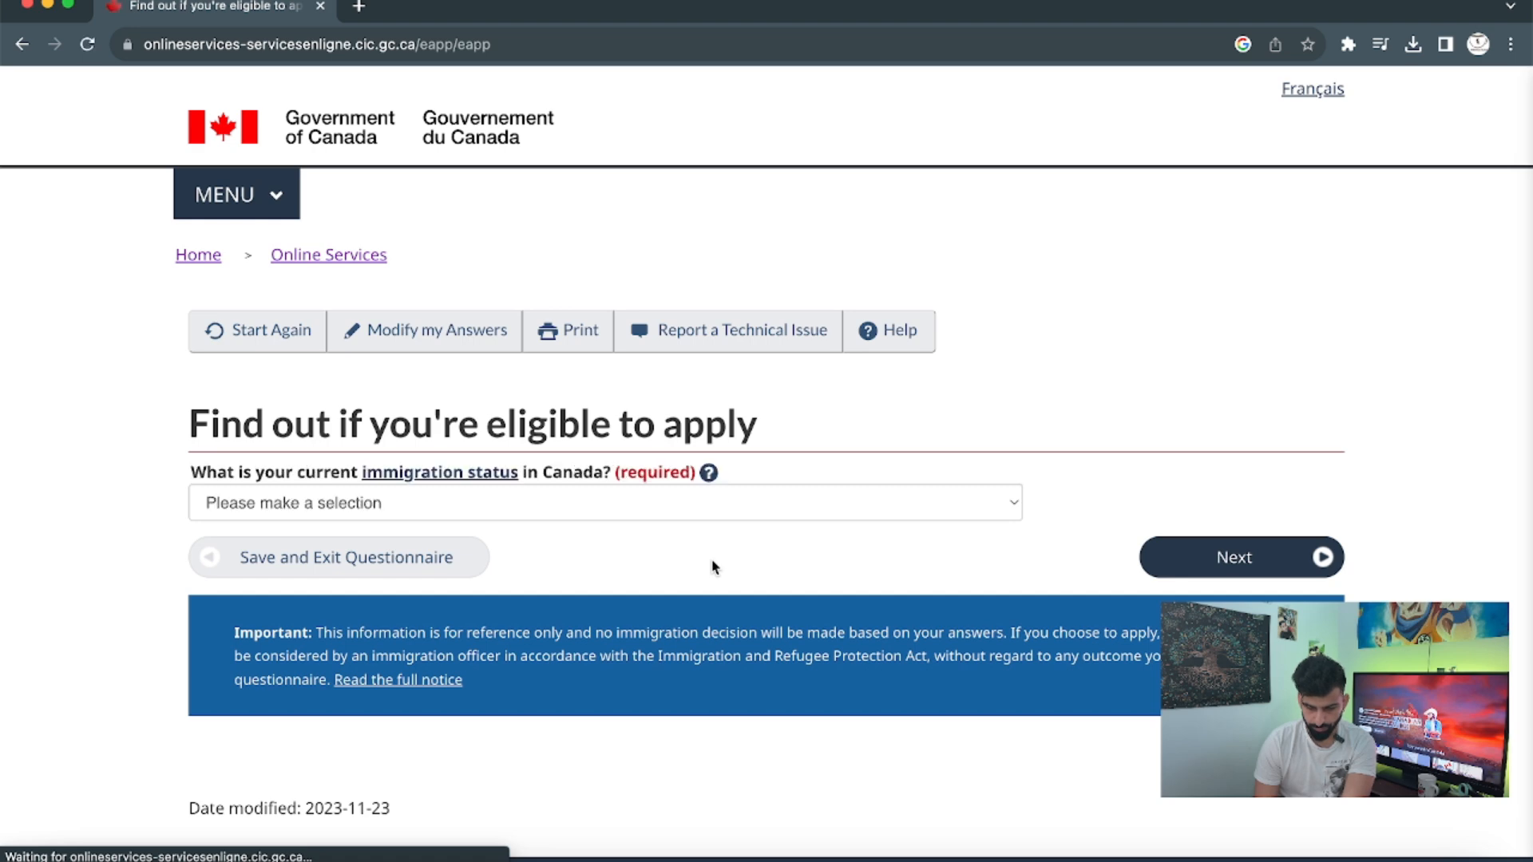
Step: Set the current immigration status in Canada to Worker and continue to the following questions
left_click(572, 509)
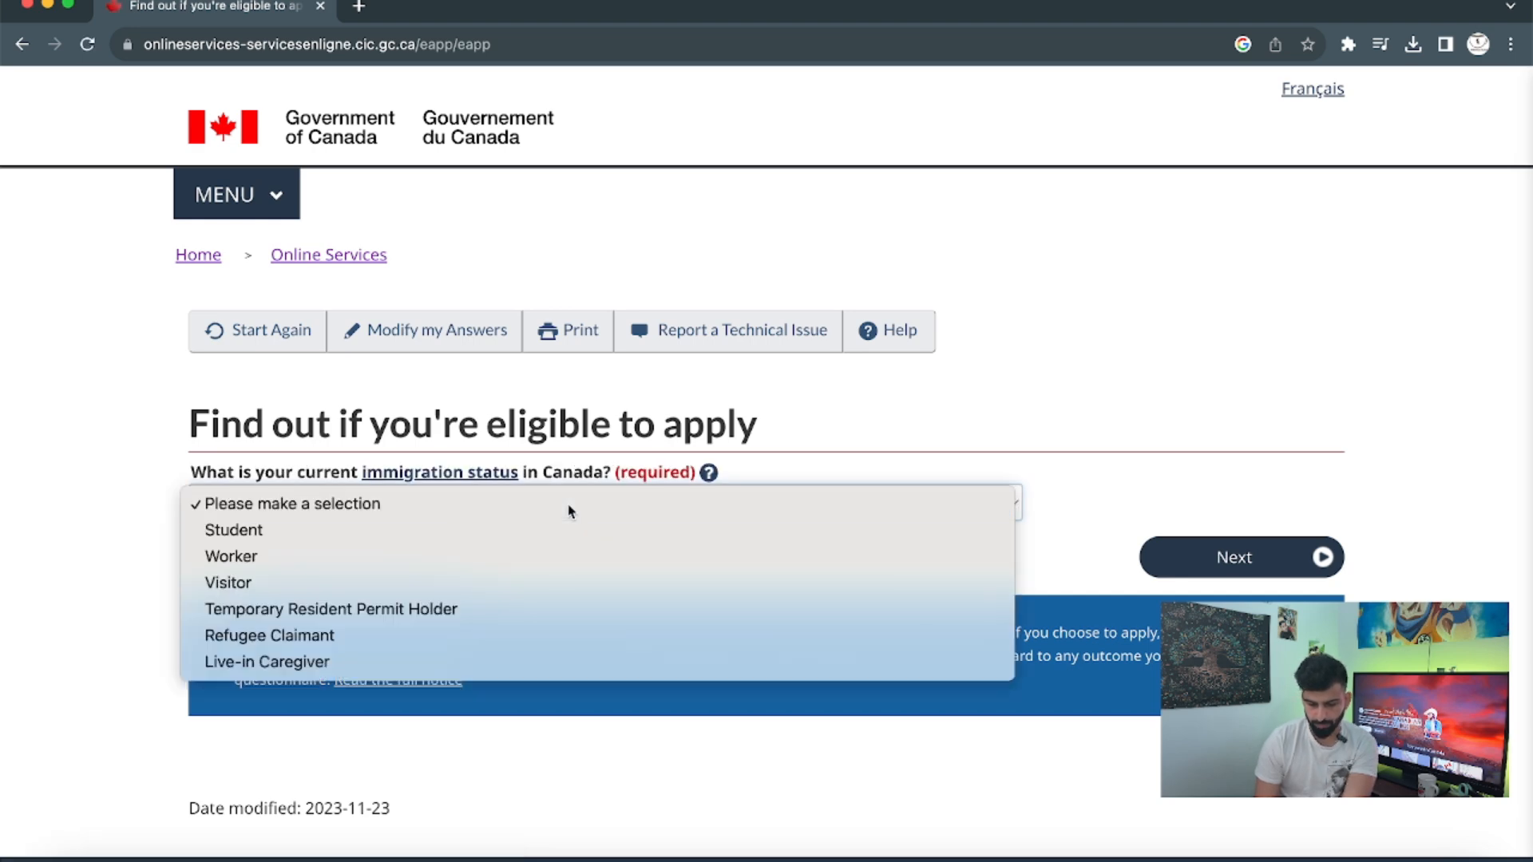
left_click(554, 557)
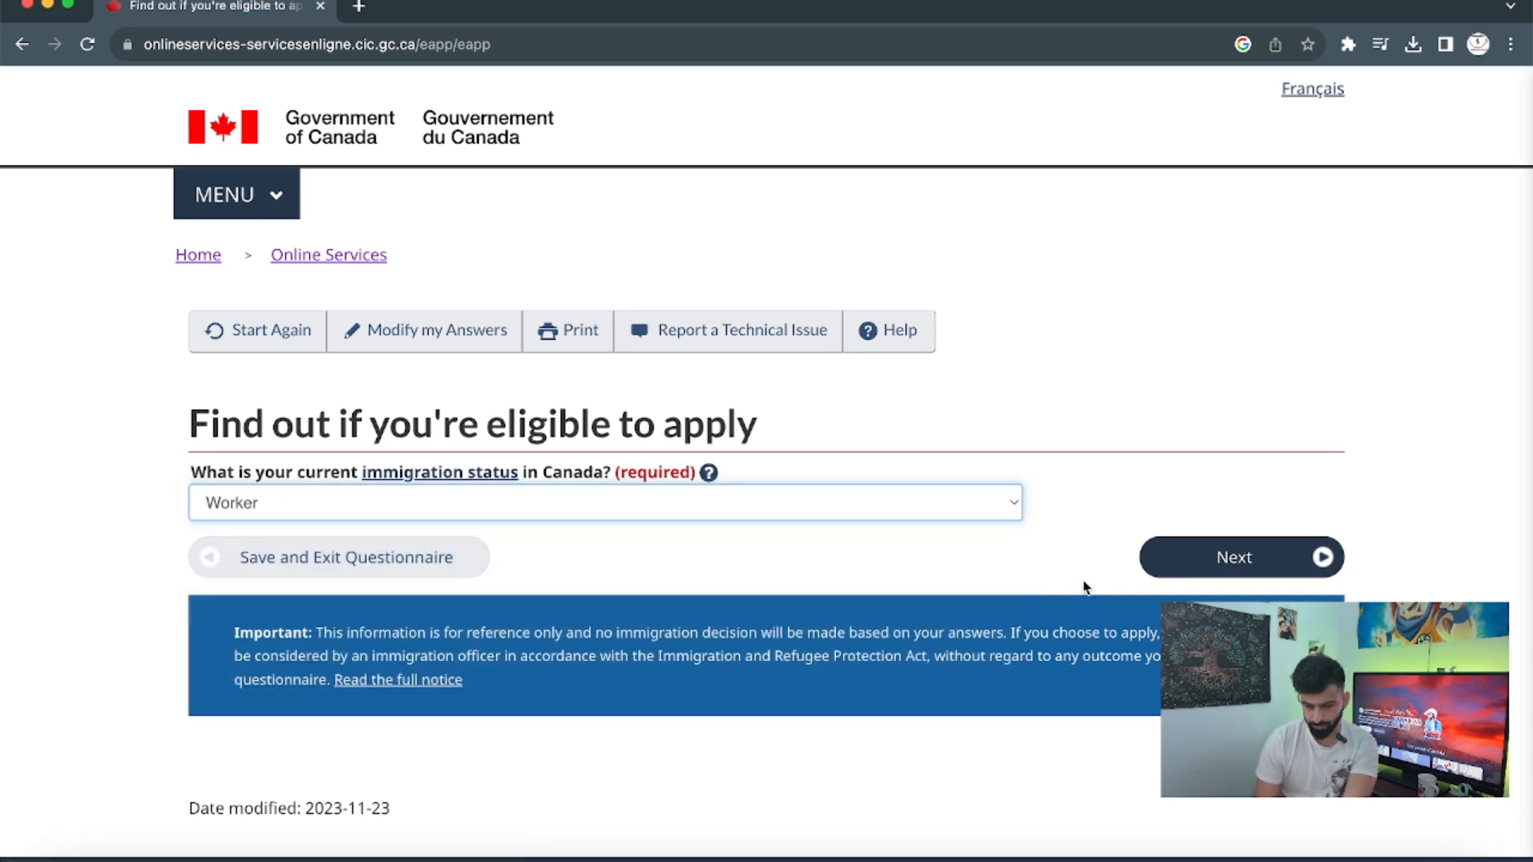
left_click(1213, 576)
Step: Answer No to the listed special situations and to being the spouse, partner or dependent child of a work or study permit holder
scroll(716, 643, "down", 3)
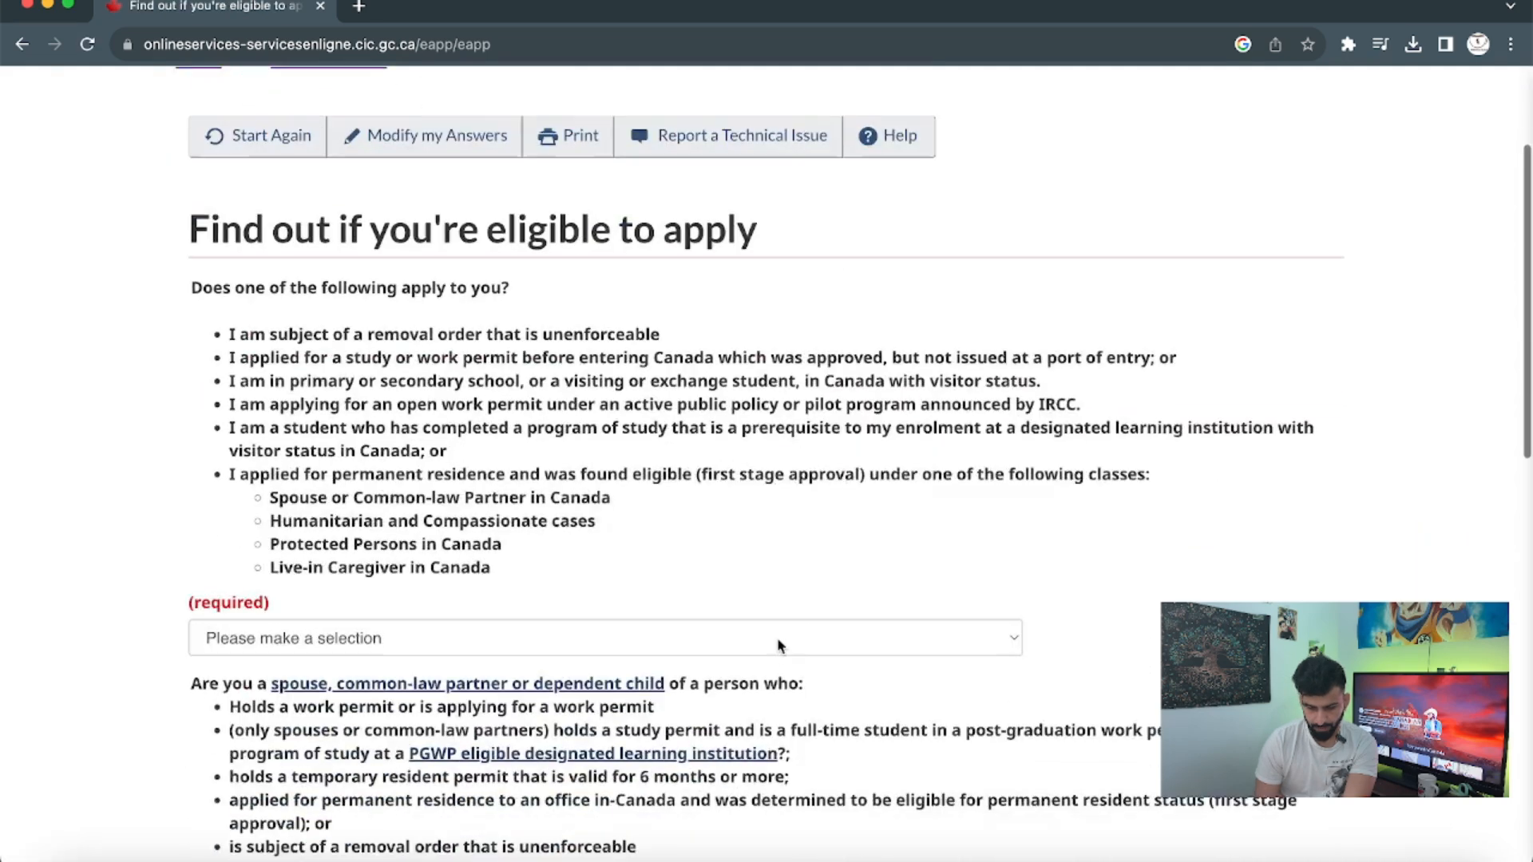
left_click(617, 583)
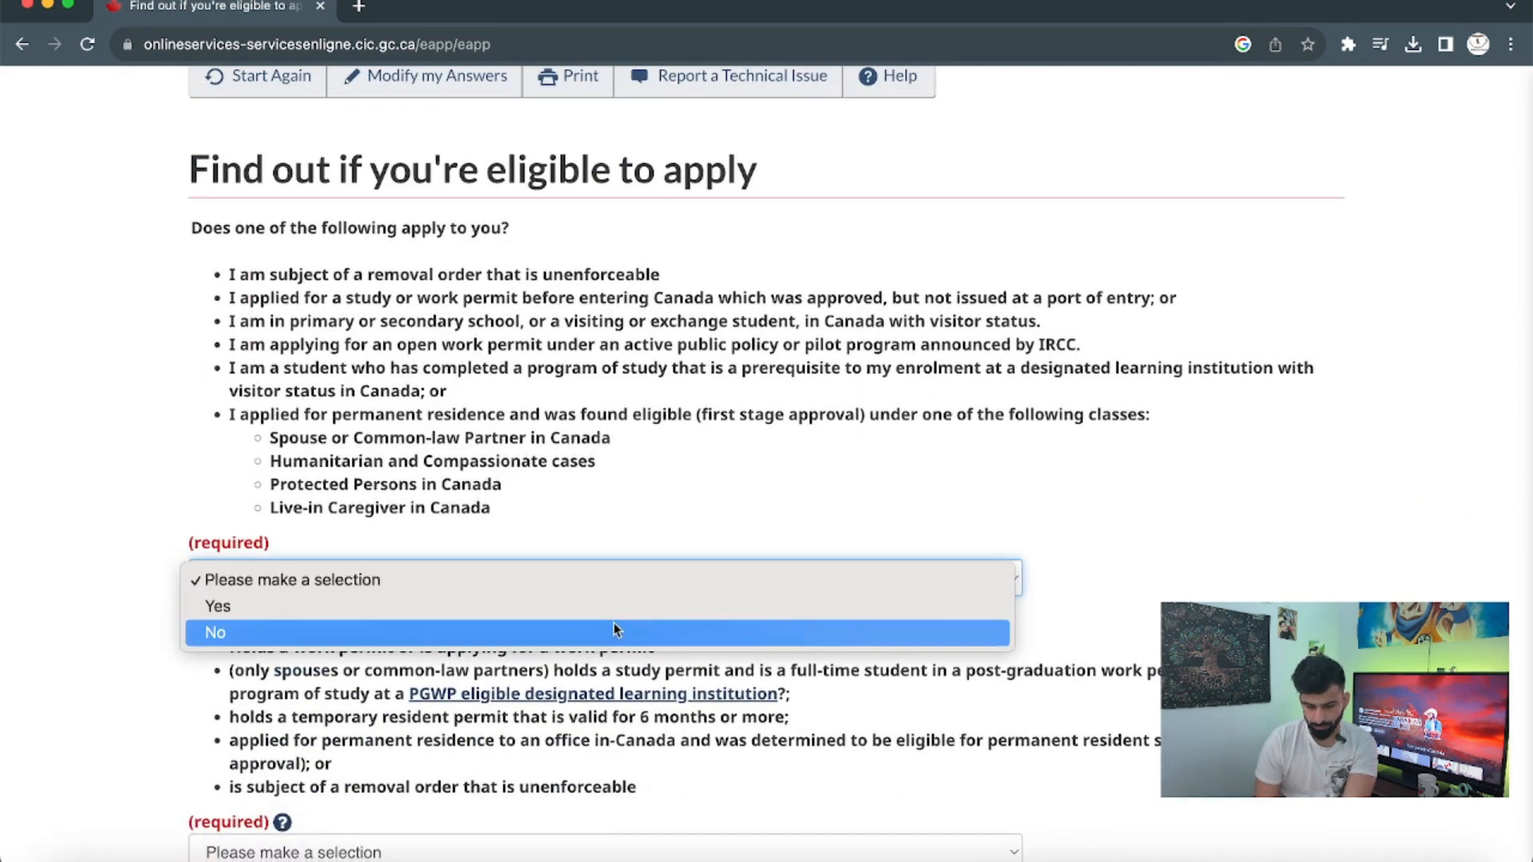
left_click(613, 625)
scroll(616, 631, "down", 3)
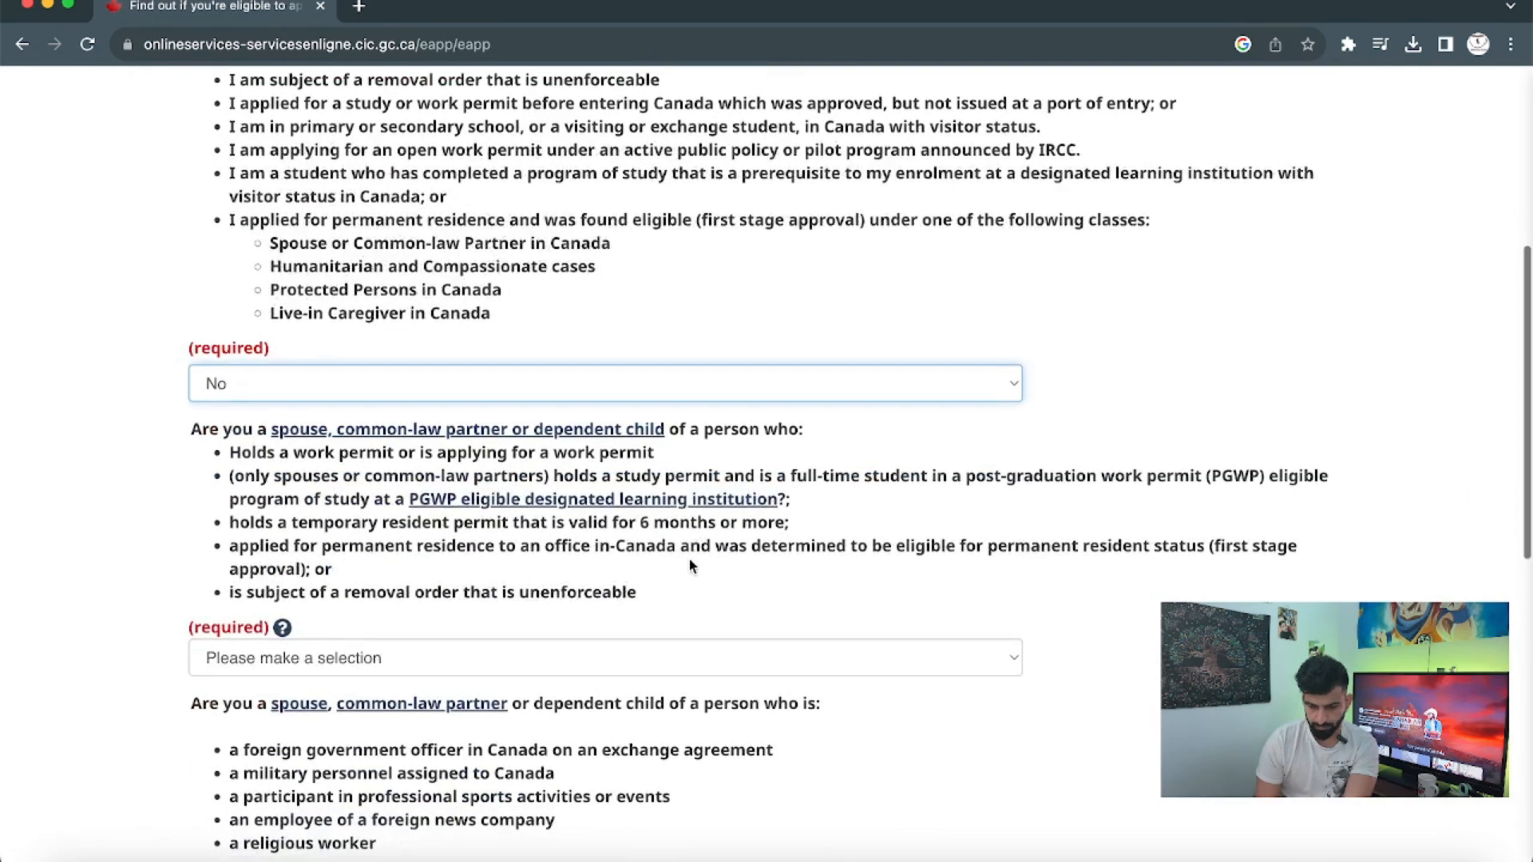
left_click(618, 657)
left_click(612, 710)
Step: Answer No to being family of a foreign officer, military or religious worker and to being a diplomat's partner, and continue
scroll(739, 625, "down", 3)
scroll(720, 667, "down", 2)
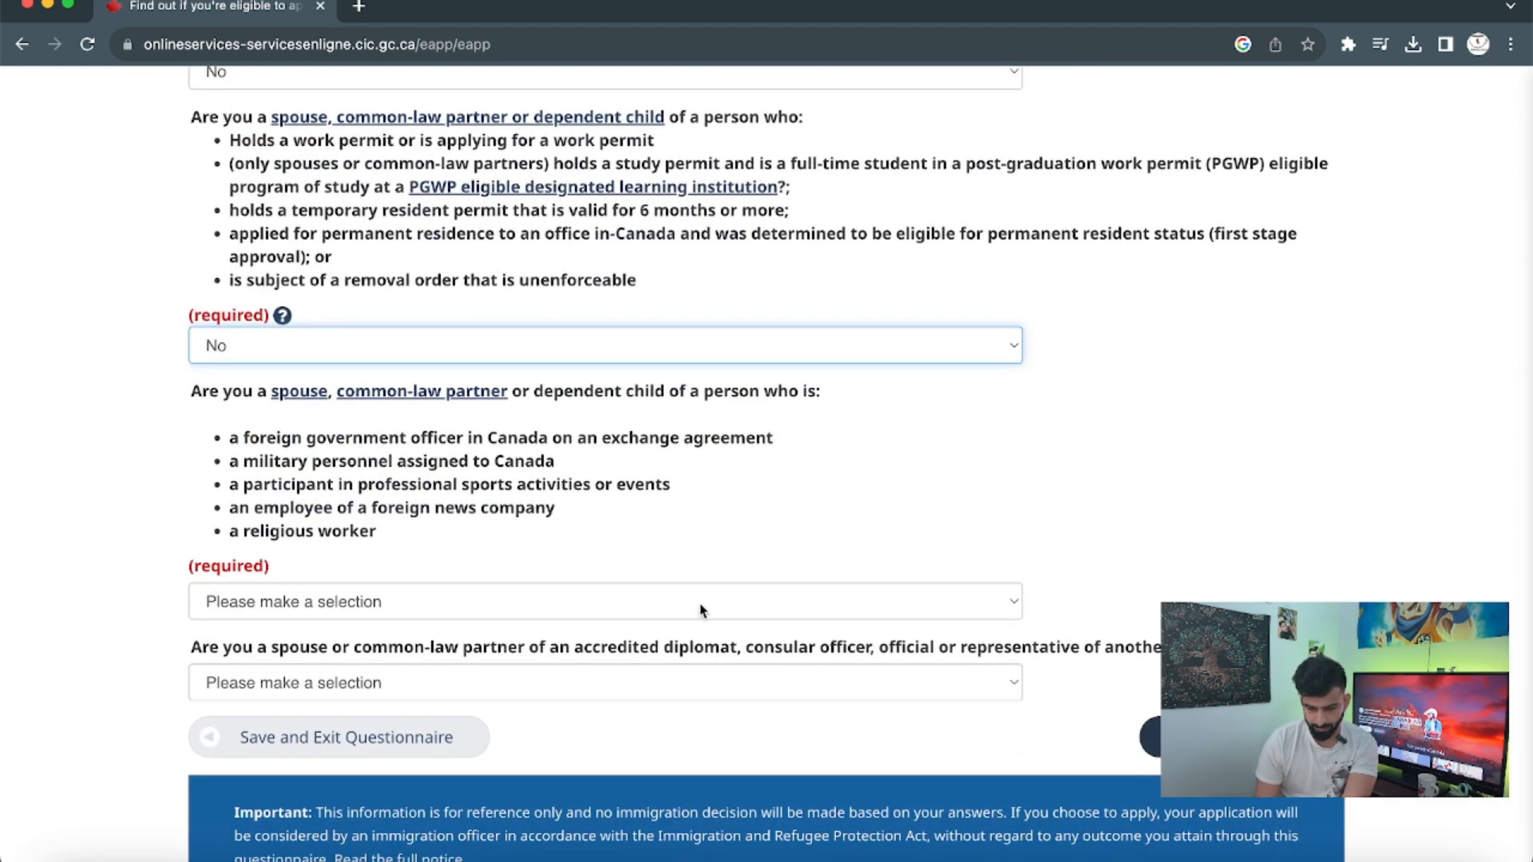
left_click(702, 600)
left_click(701, 656)
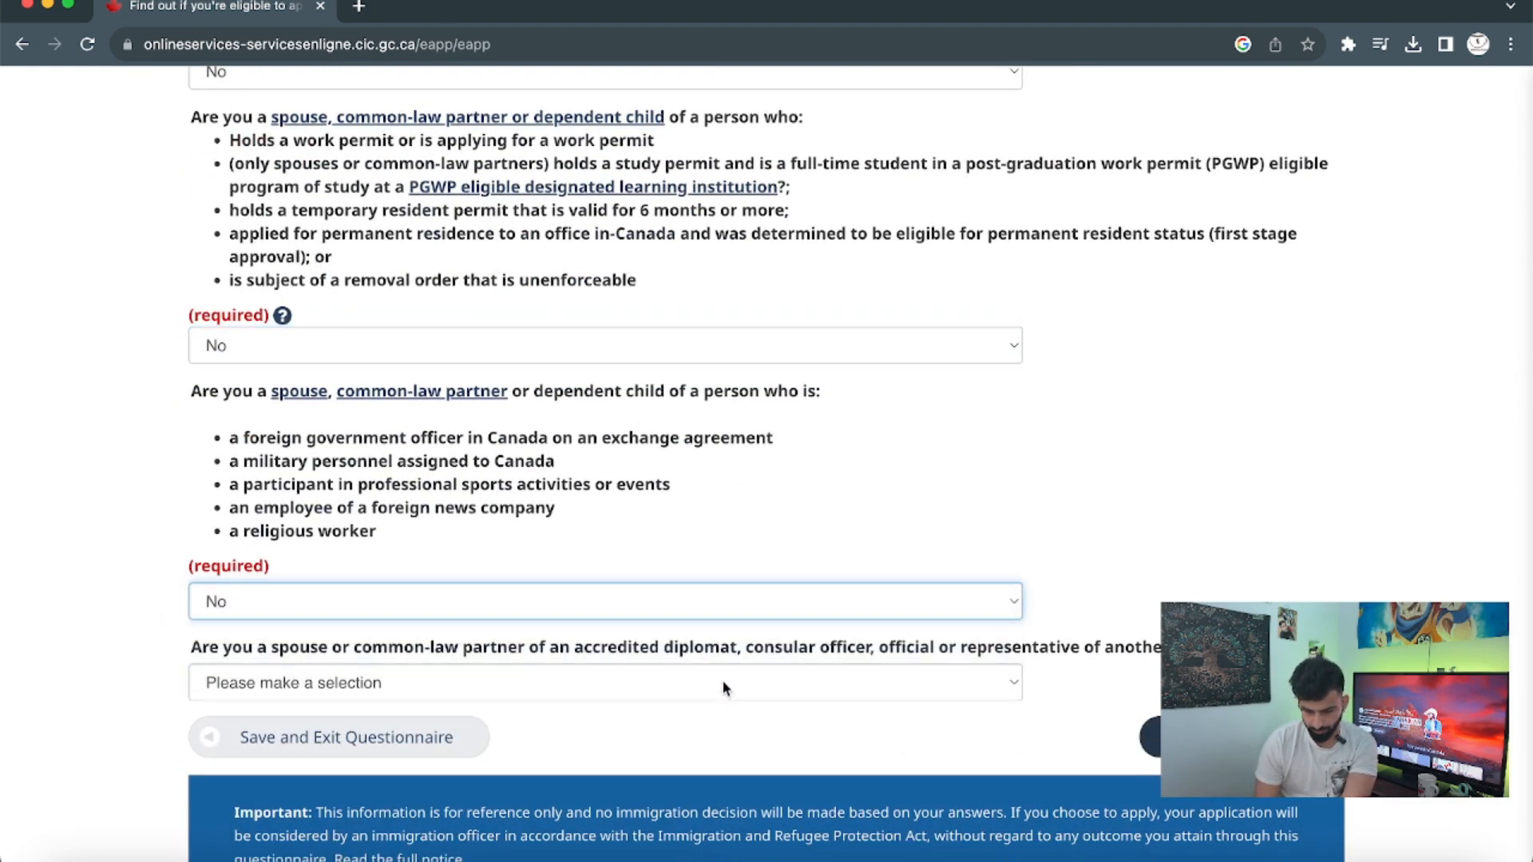
left_click(726, 684)
left_click(730, 736)
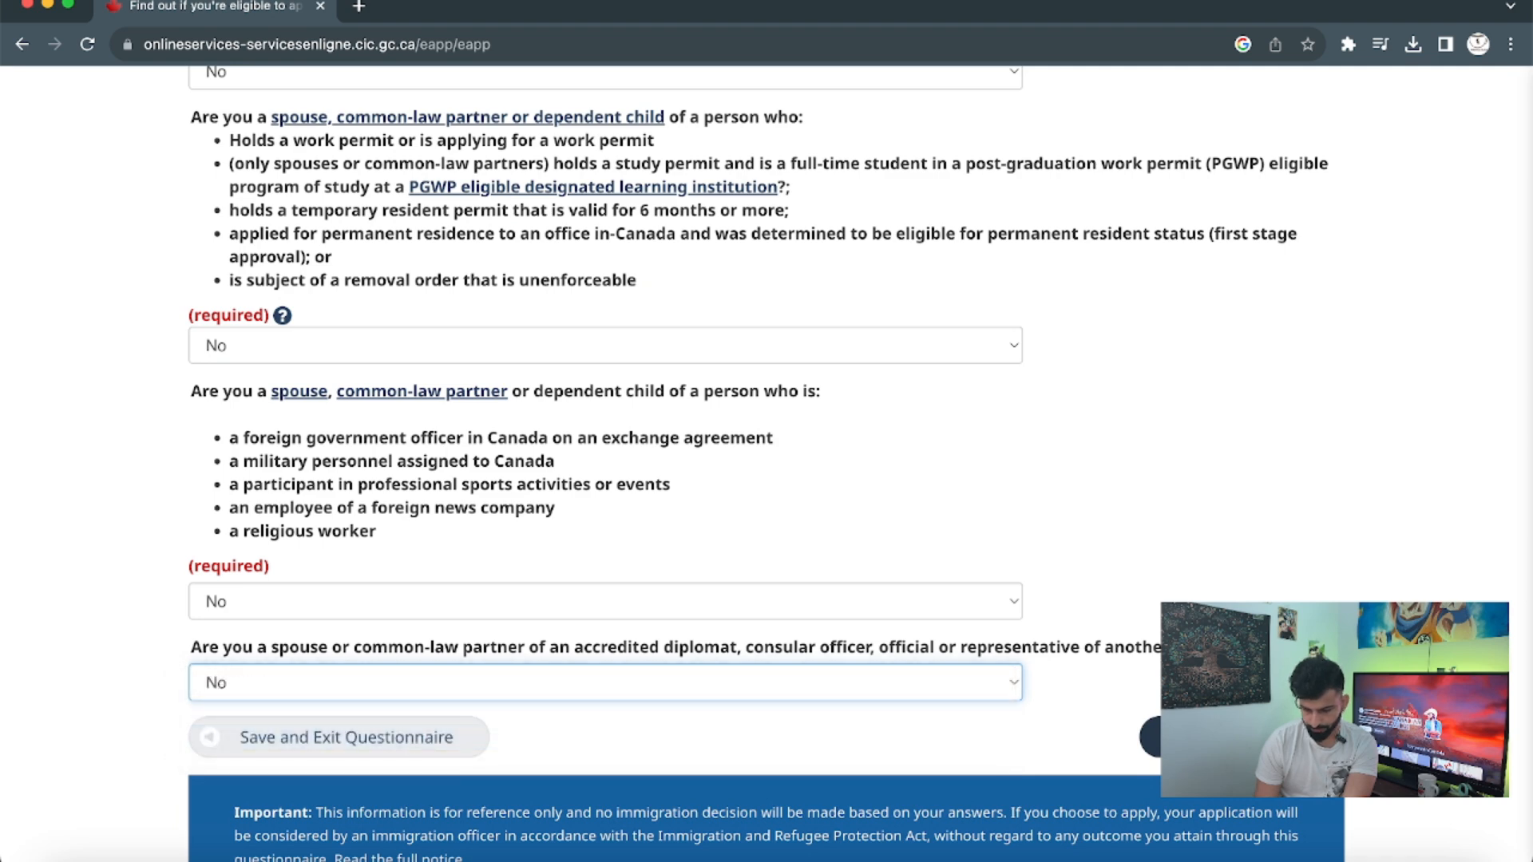
left_click(1241, 737)
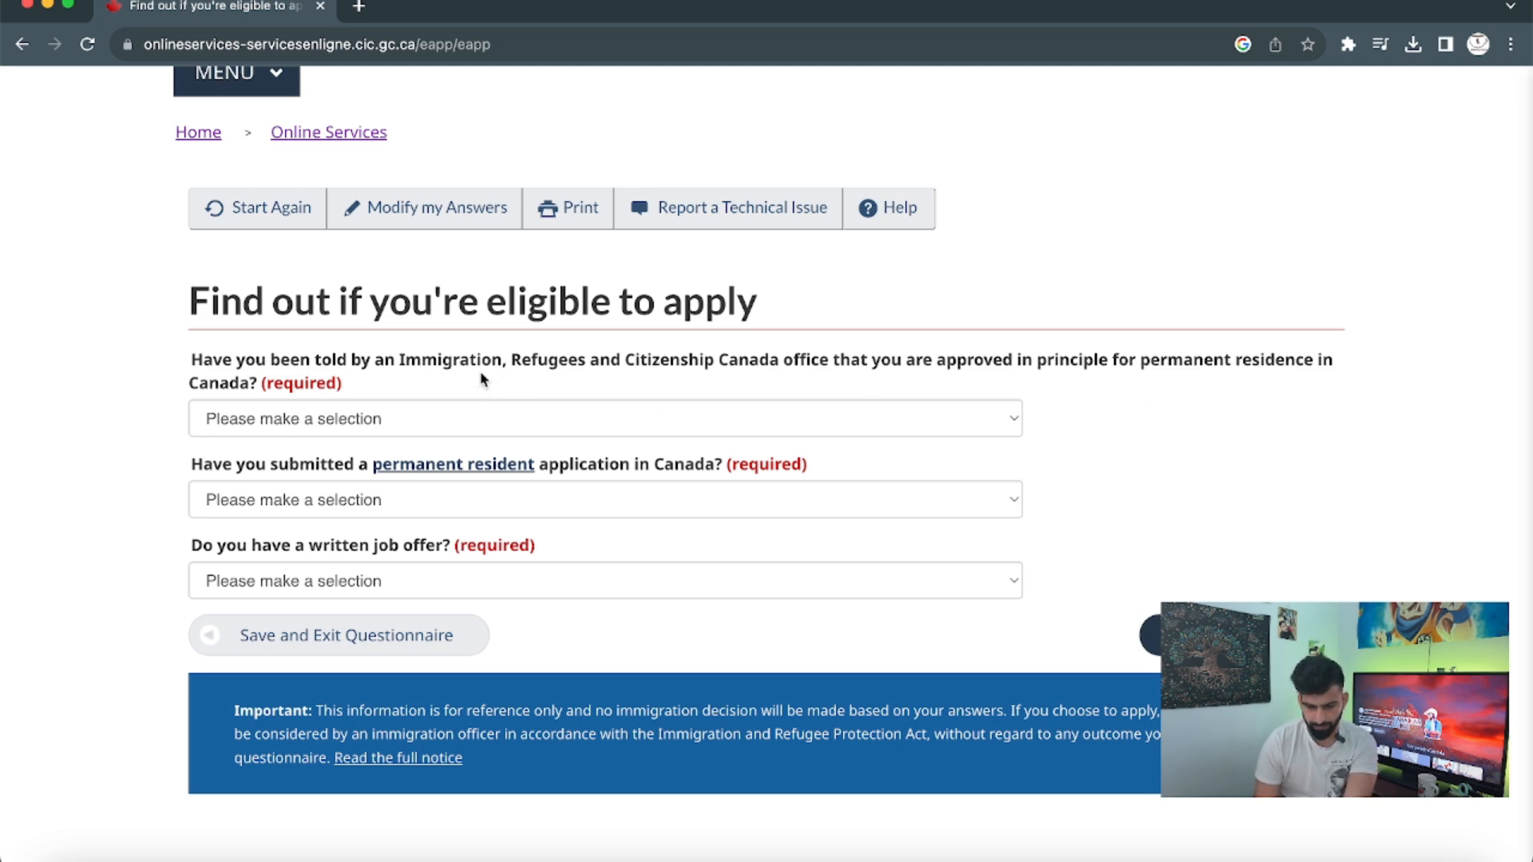
Step: Answer No to approval in principle for permanent residence, a submitted permanent resident application, and a written job offer
left_click(462, 418)
left_click(437, 470)
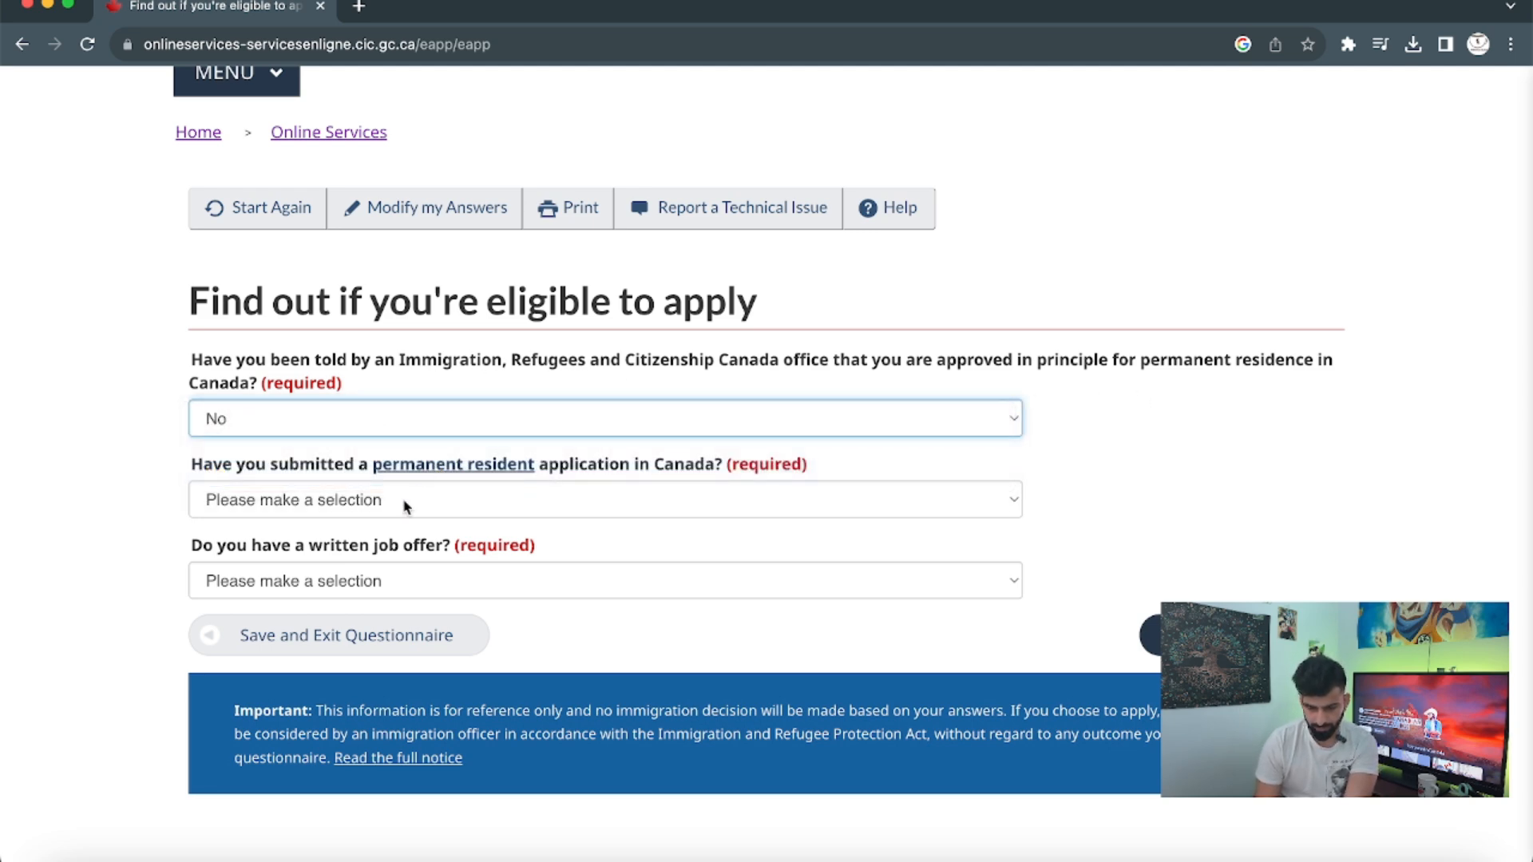
left_click(503, 510)
left_click(499, 551)
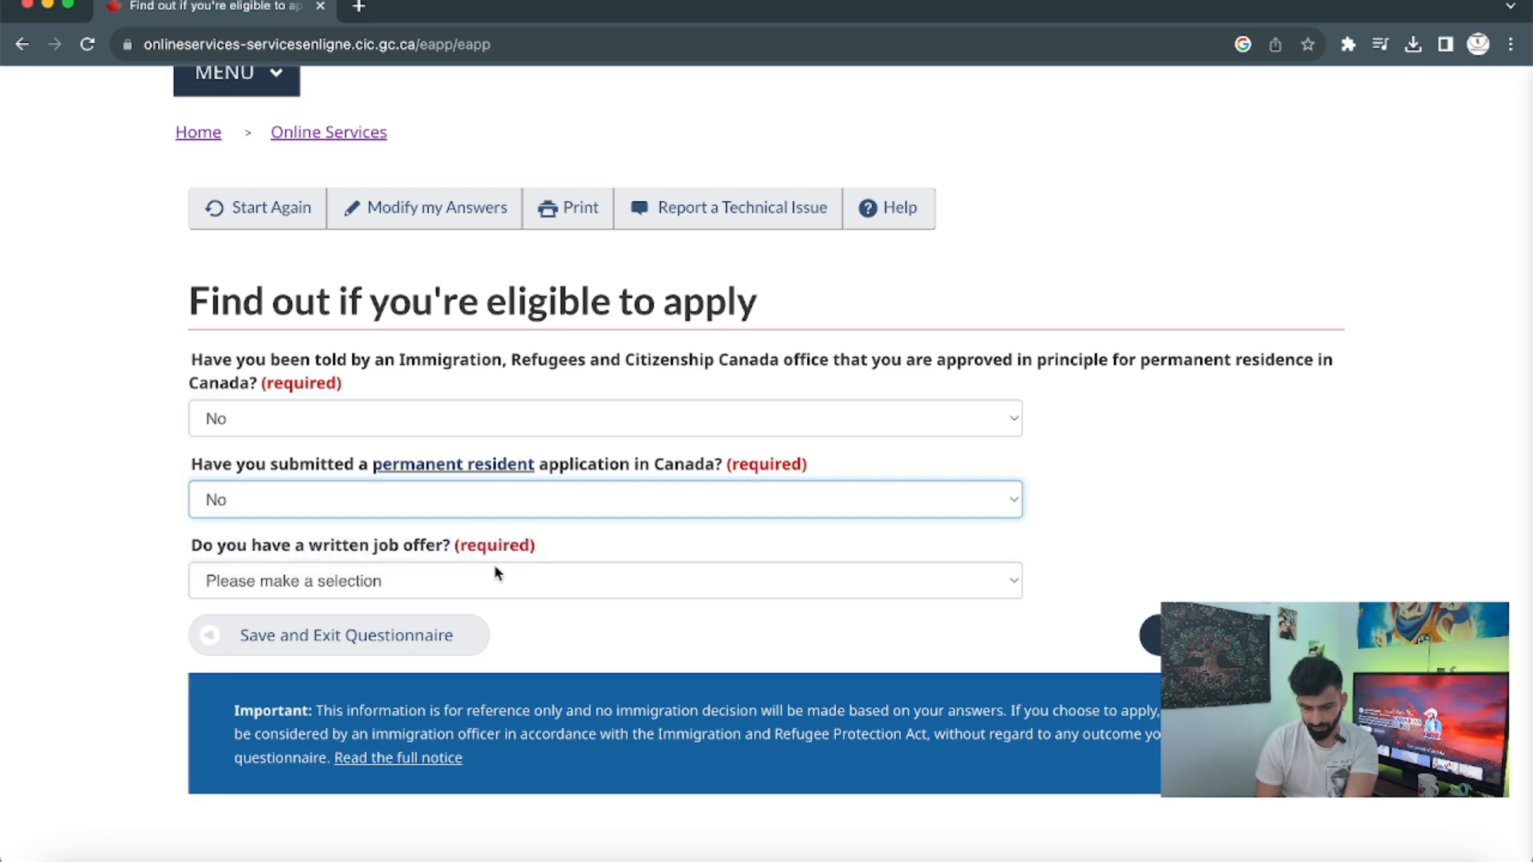
left_click(351, 581)
left_click(369, 633)
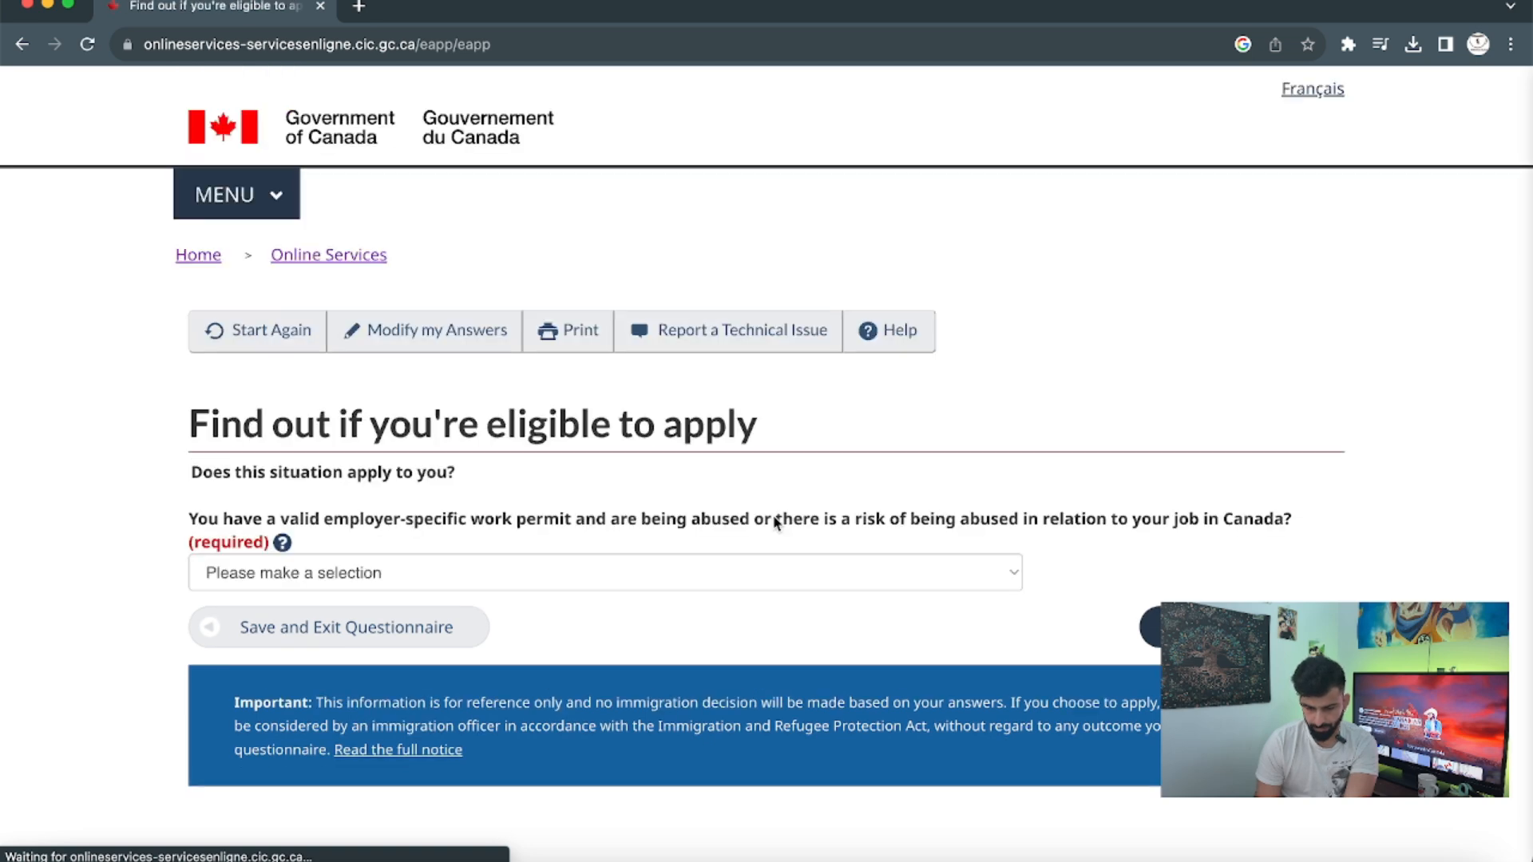
Step: Answer No to being abused or at risk of abuse under an employer-specific work permit and continue
scroll(663, 507, "down", 1)
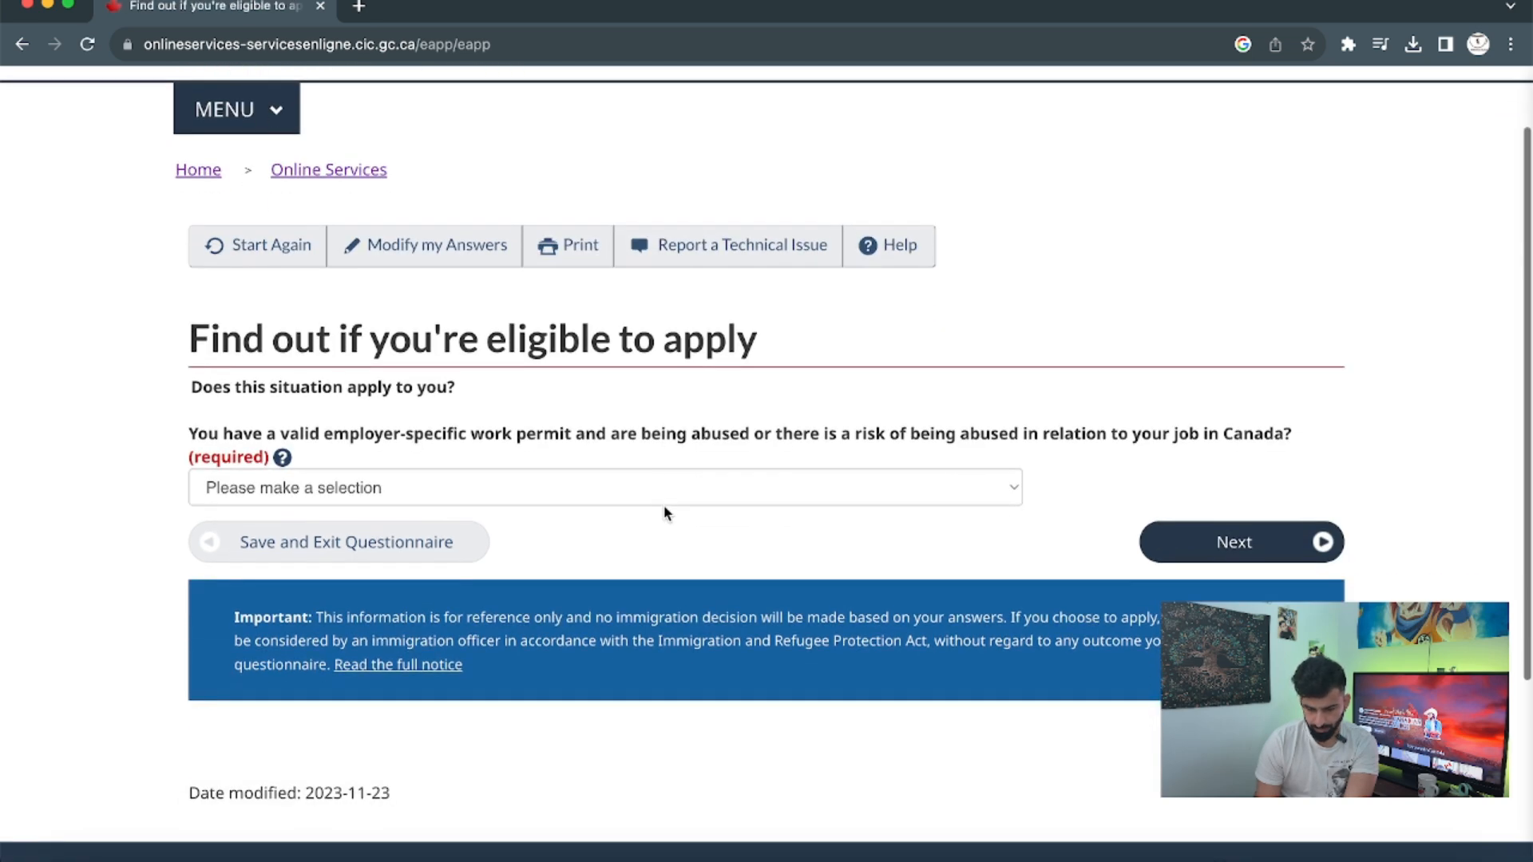
left_click(589, 490)
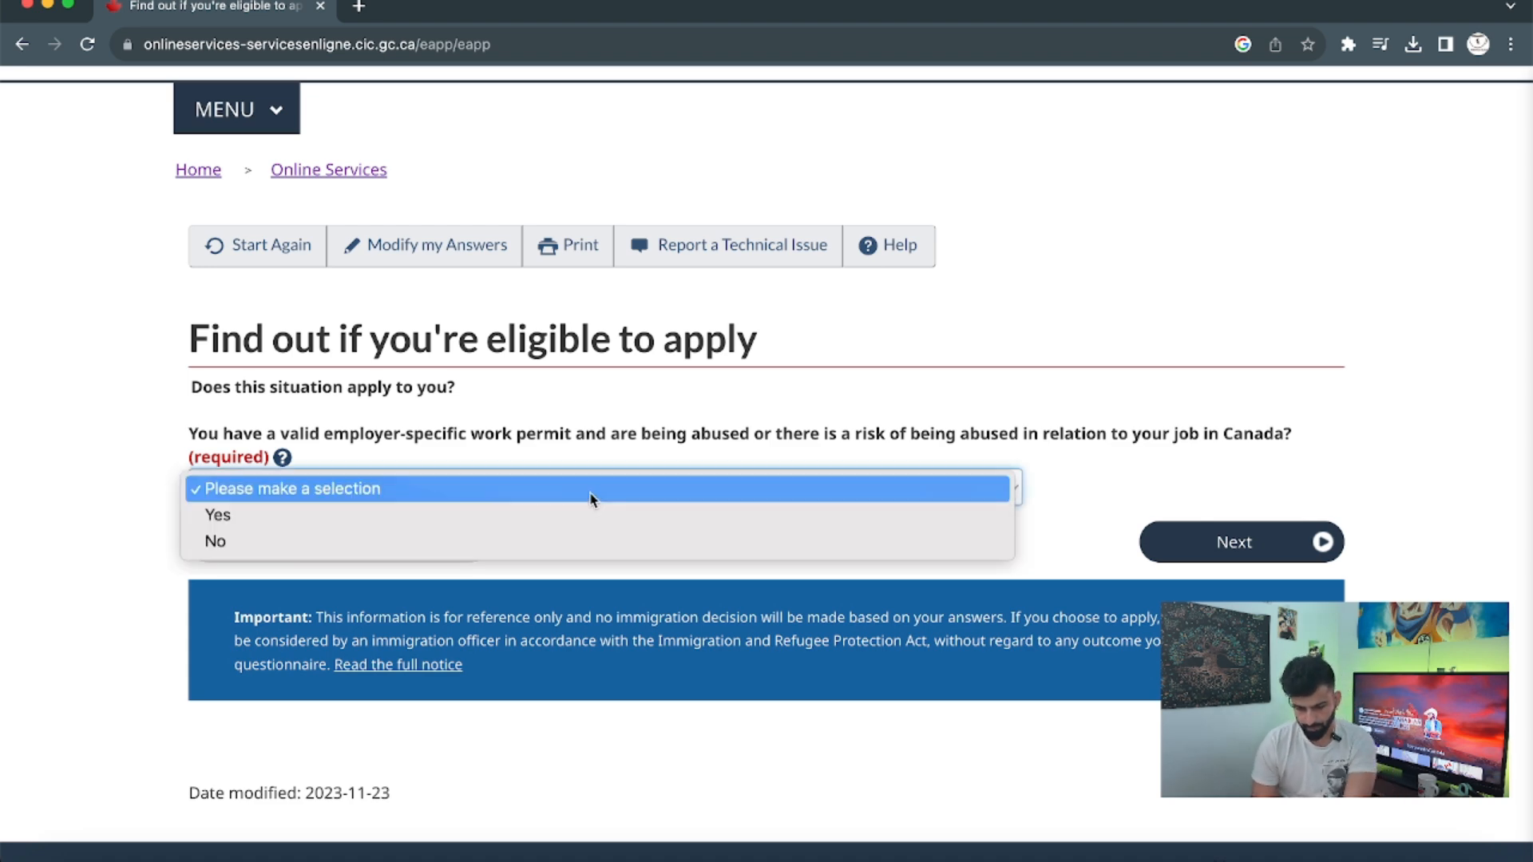
left_click(591, 542)
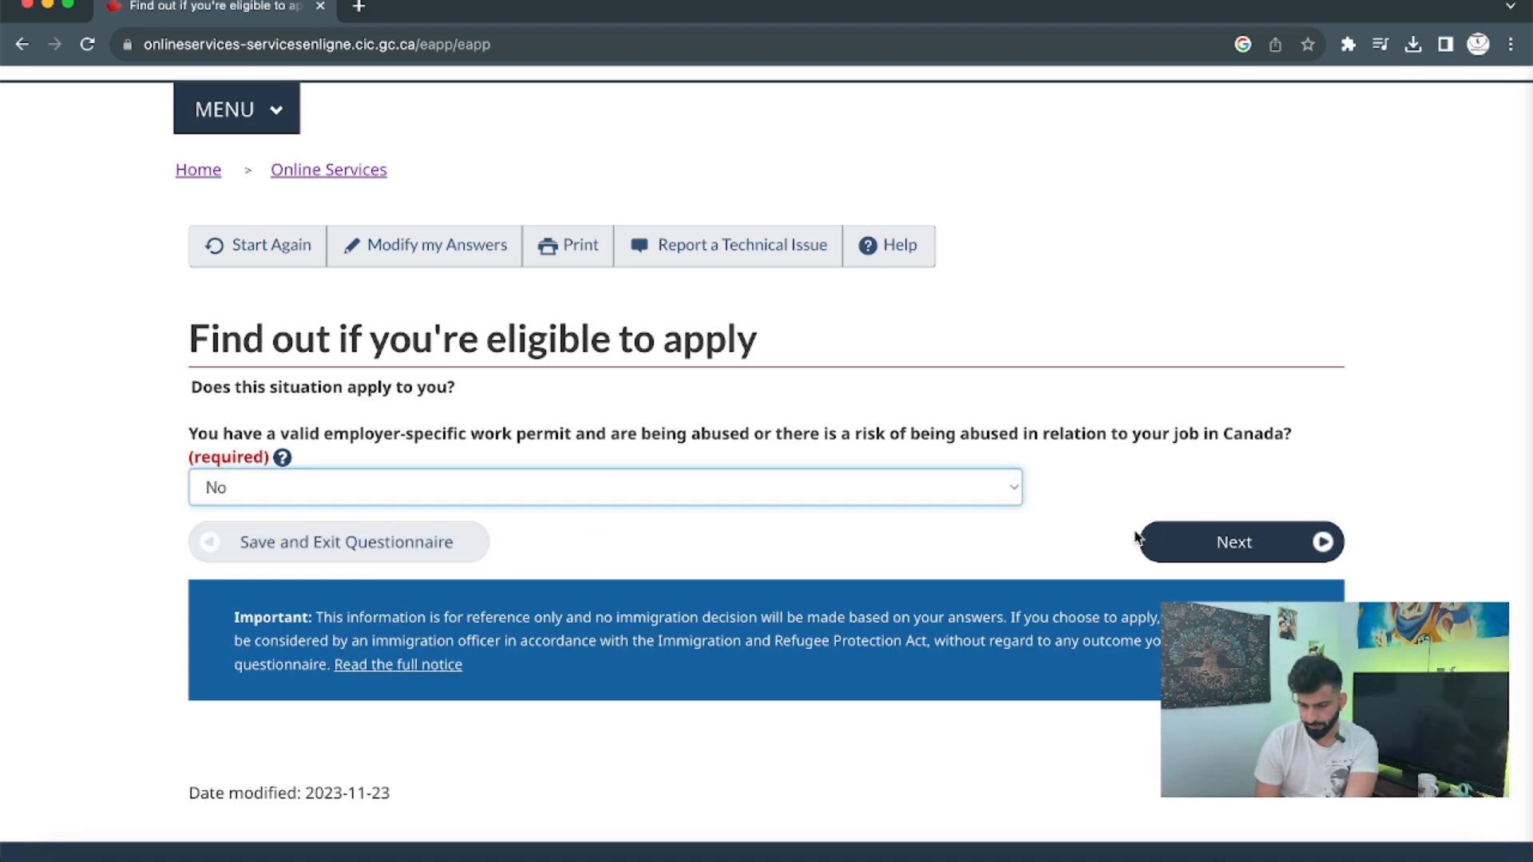
left_click(1227, 547)
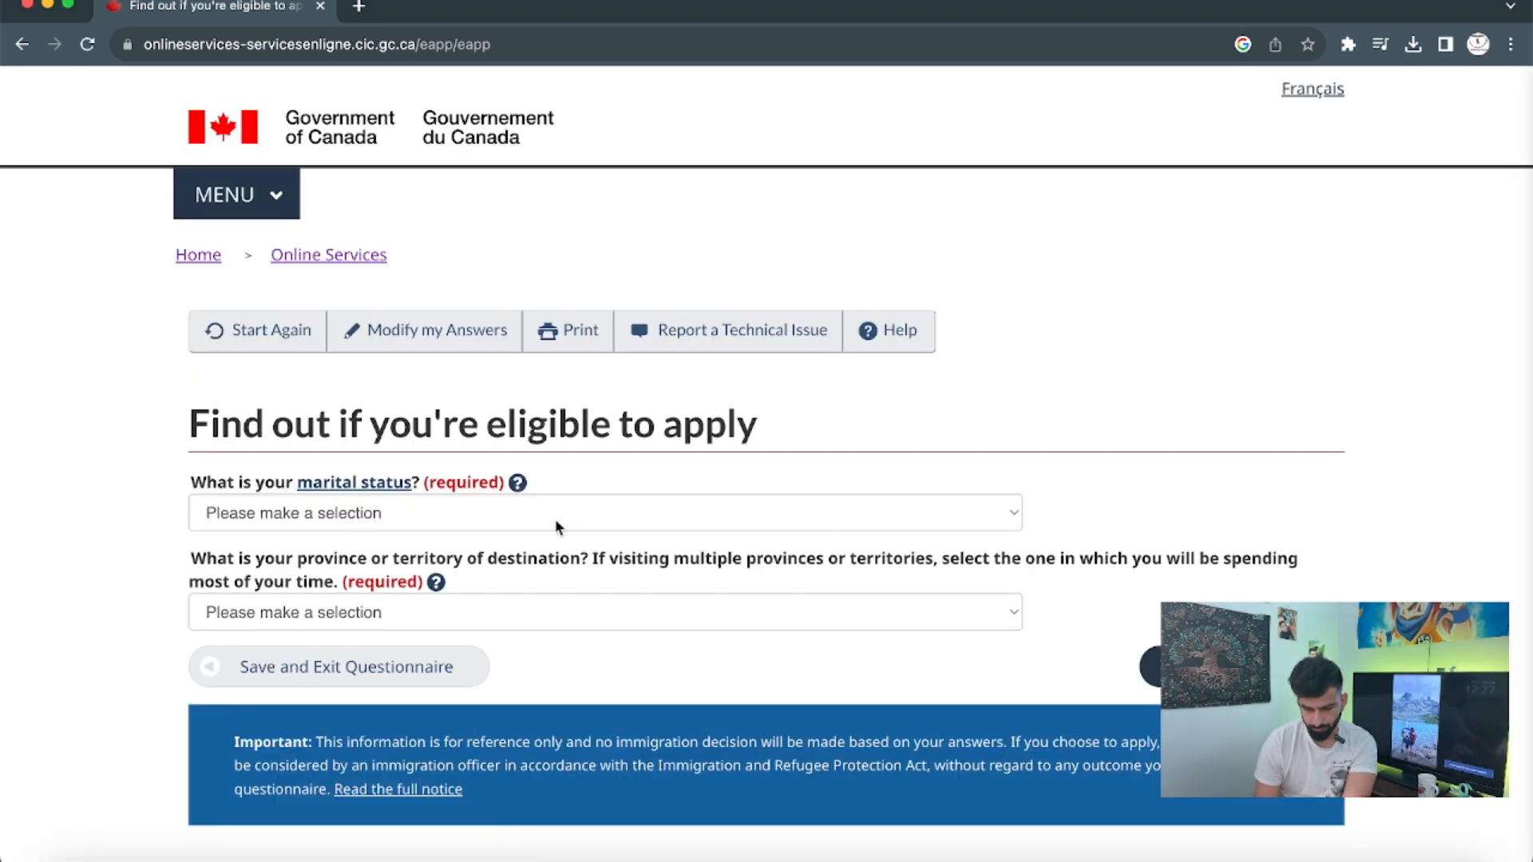
Step: Set the marital status to Never Married/Single, choose the province of destination, and submit the answers
left_click(357, 517)
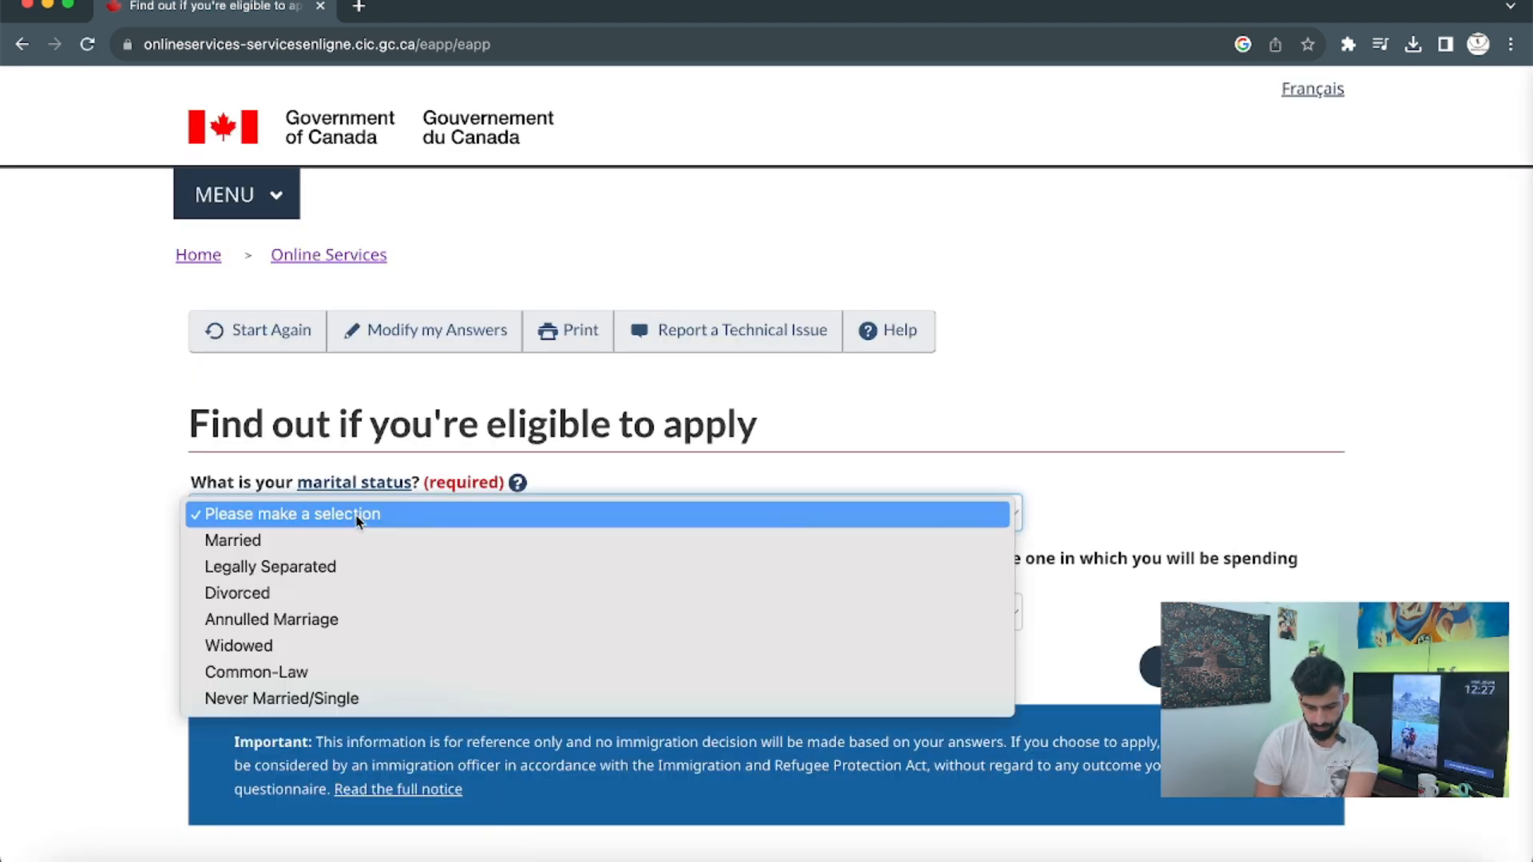
left_click(375, 699)
scroll(530, 600, "down", 1)
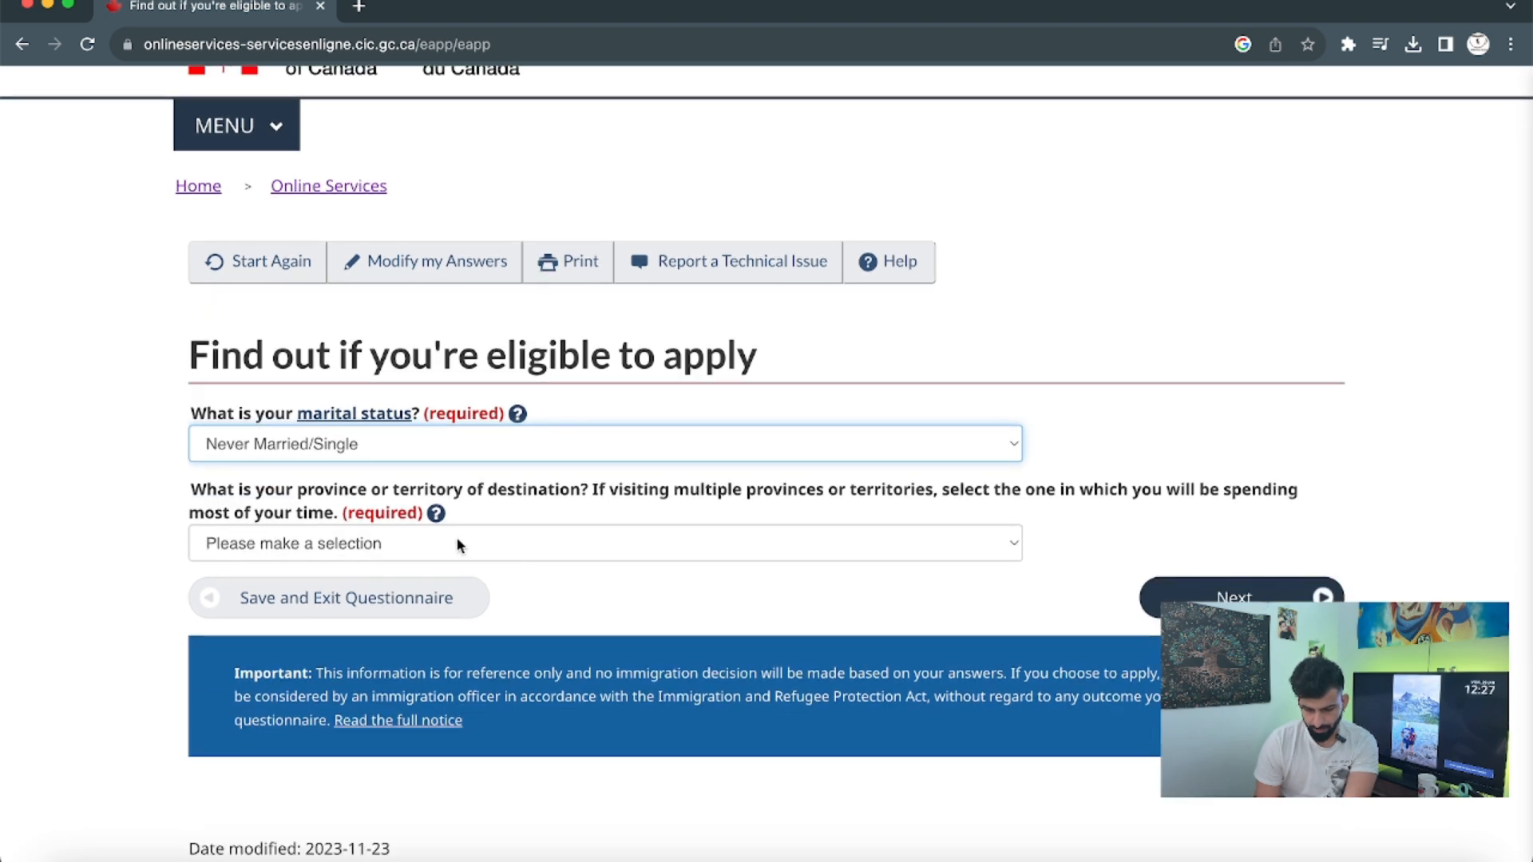
left_click(626, 550)
left_click(625, 591)
left_click(1233, 597)
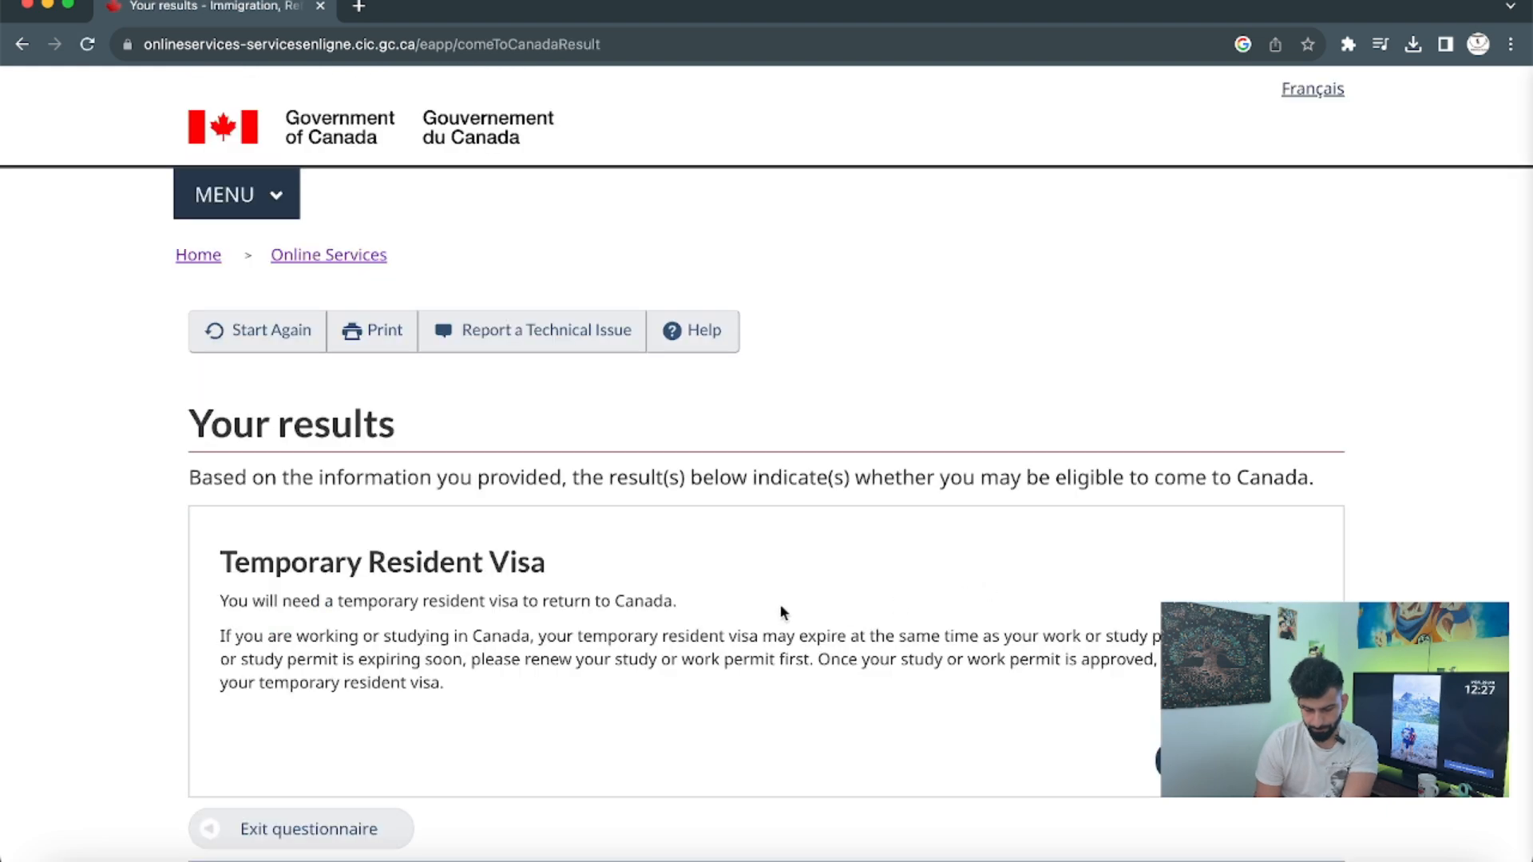
Step: Continue from the Temporary Resident Visa result through the personal checklist introduction to its first question
scroll(780, 612, "down", 3)
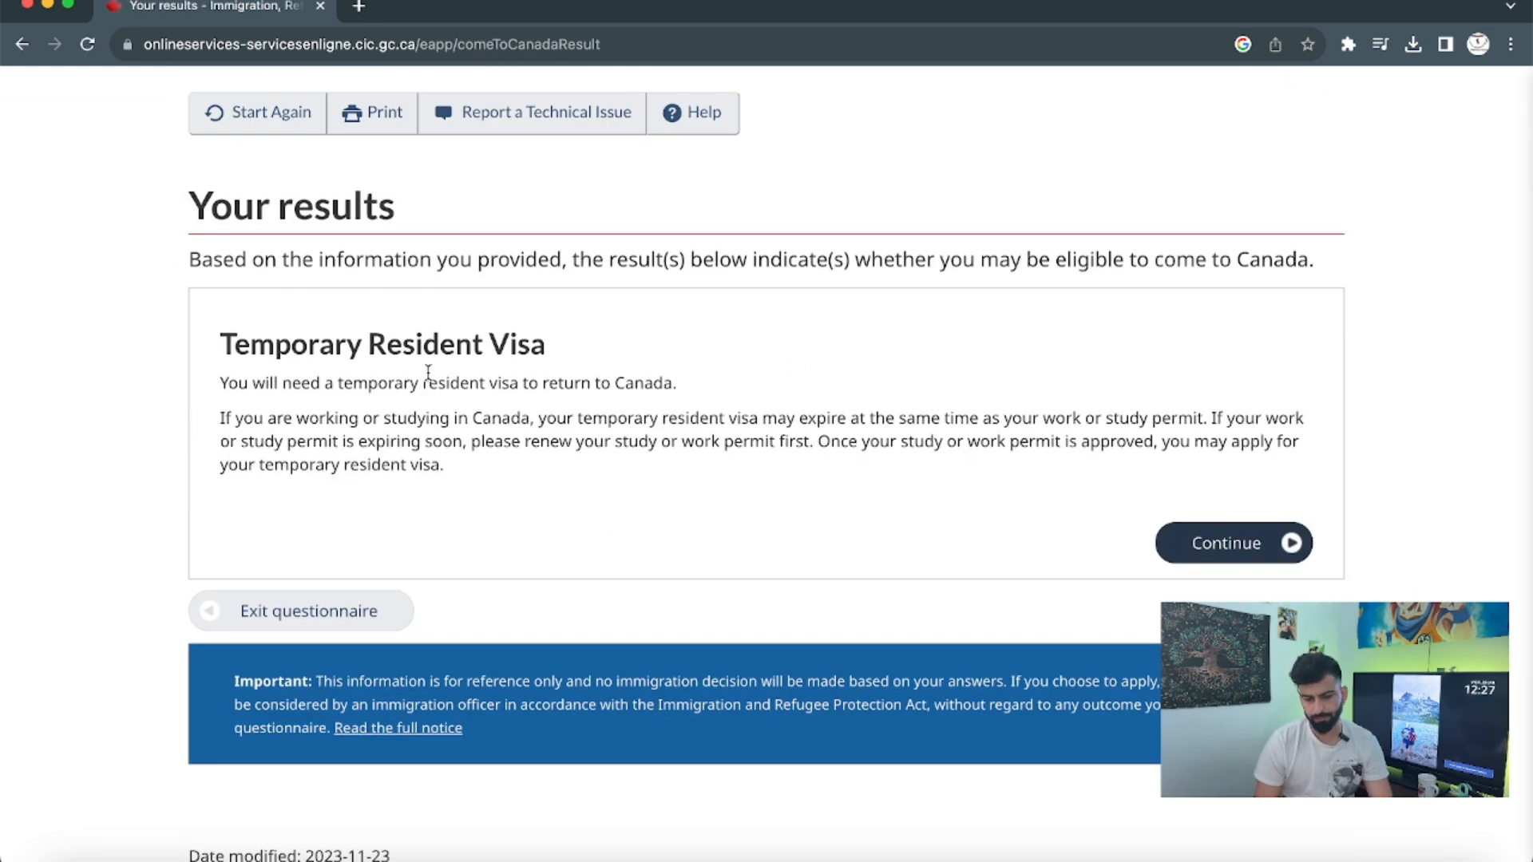
left_click(1233, 559)
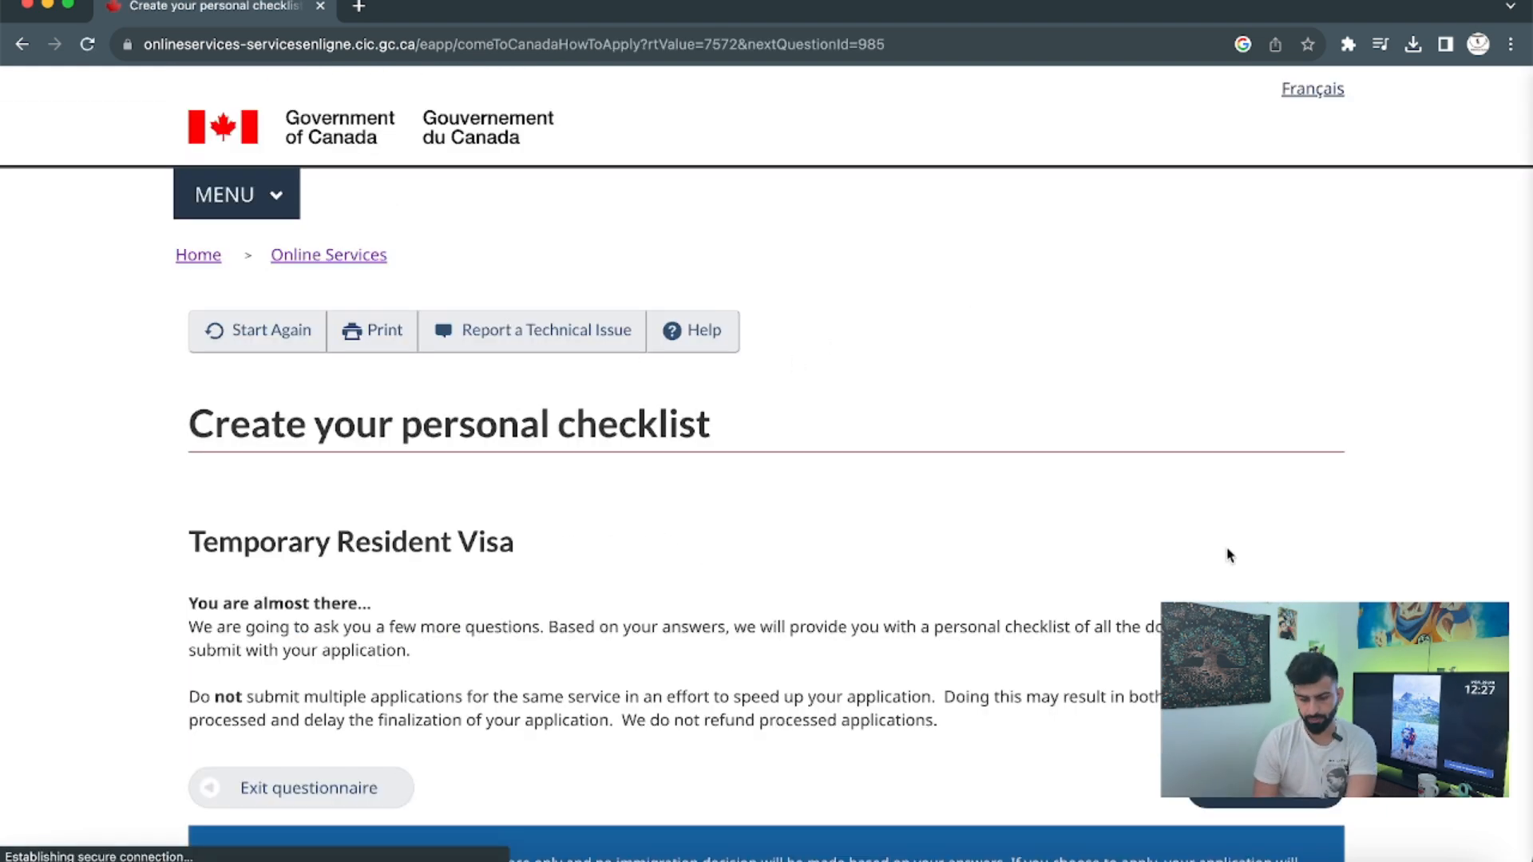
scroll(892, 604, "down", 2)
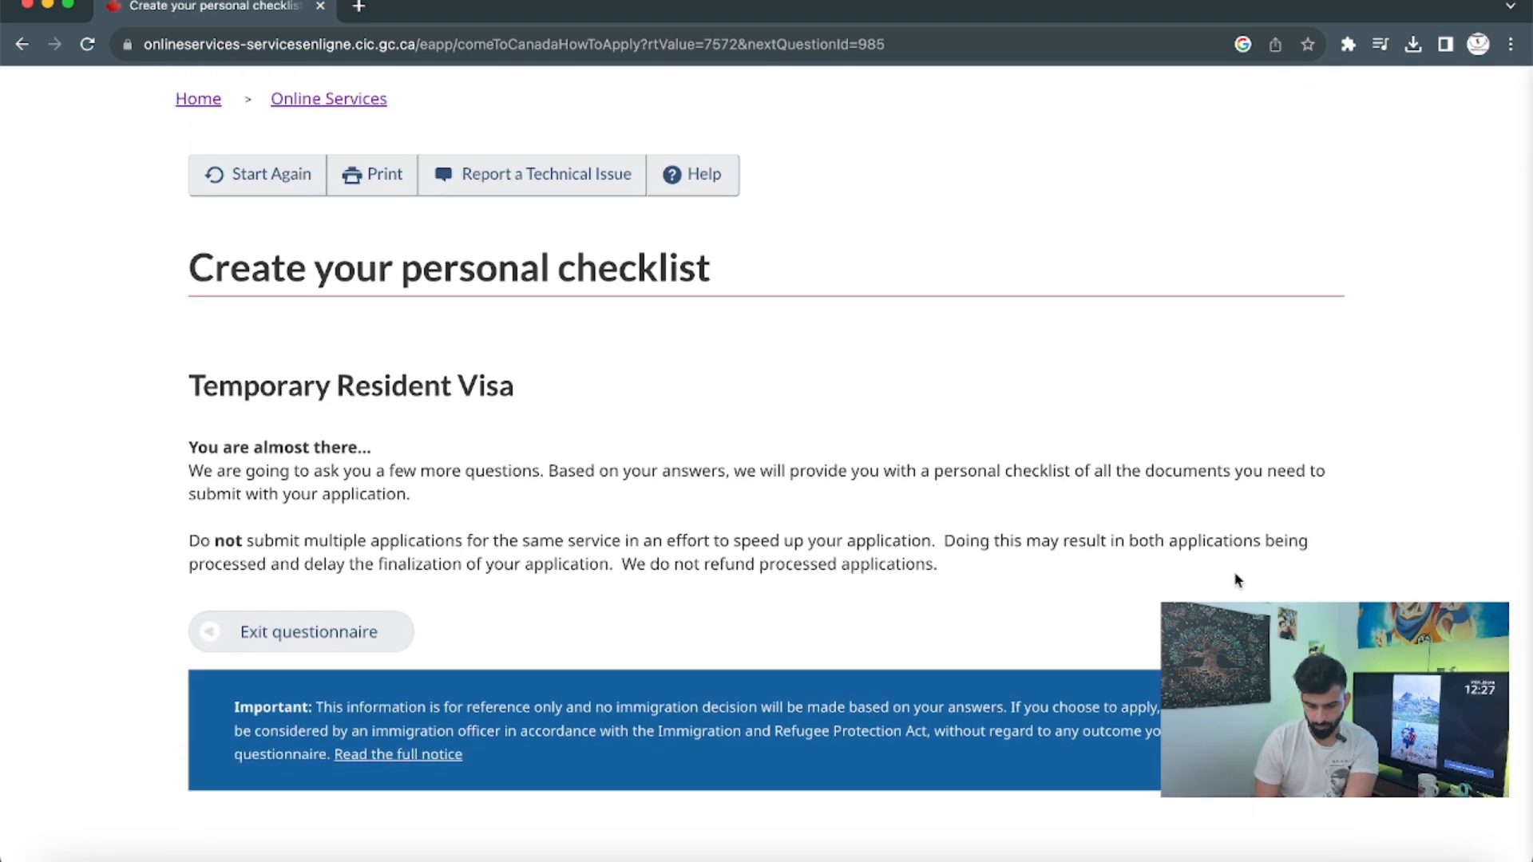
left_click(1239, 632)
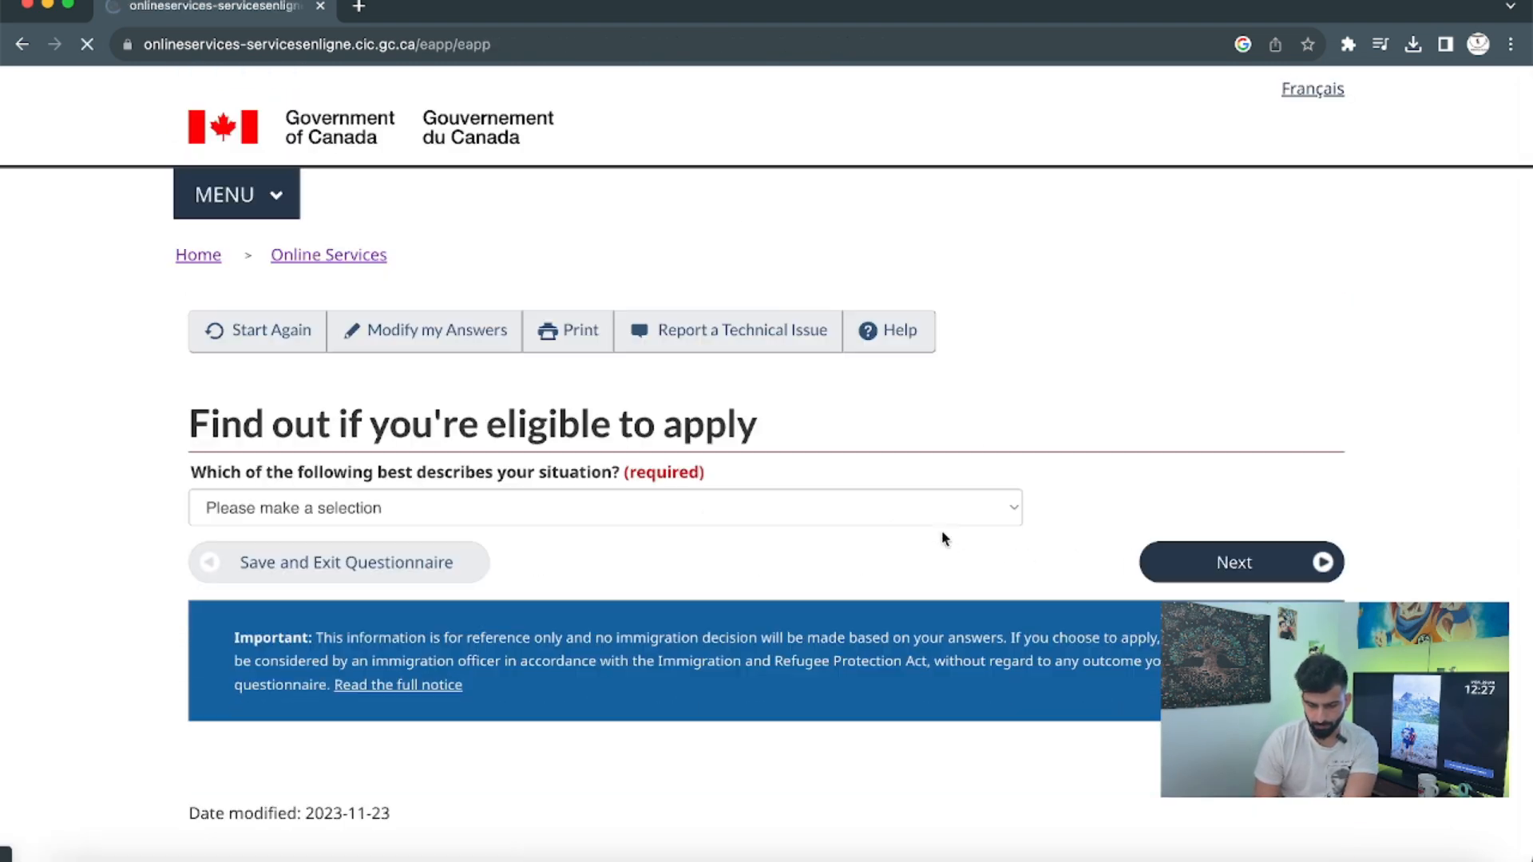
scroll(760, 568, "down", 1)
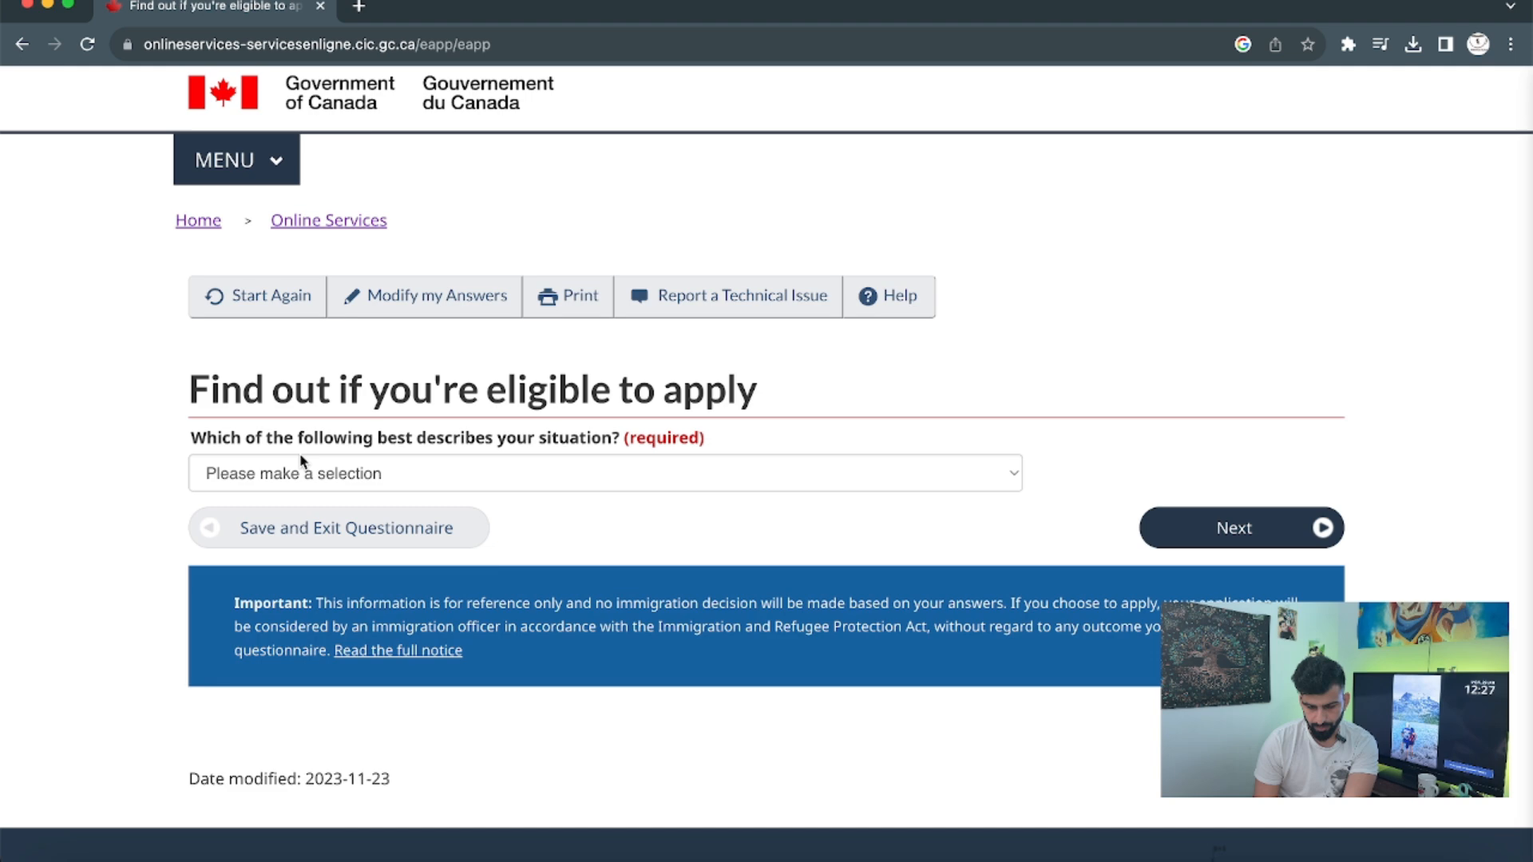
Step: Choose having an open work permit as the situation and answer No to a panel physician medical exam within the last 12 months
left_click(537, 481)
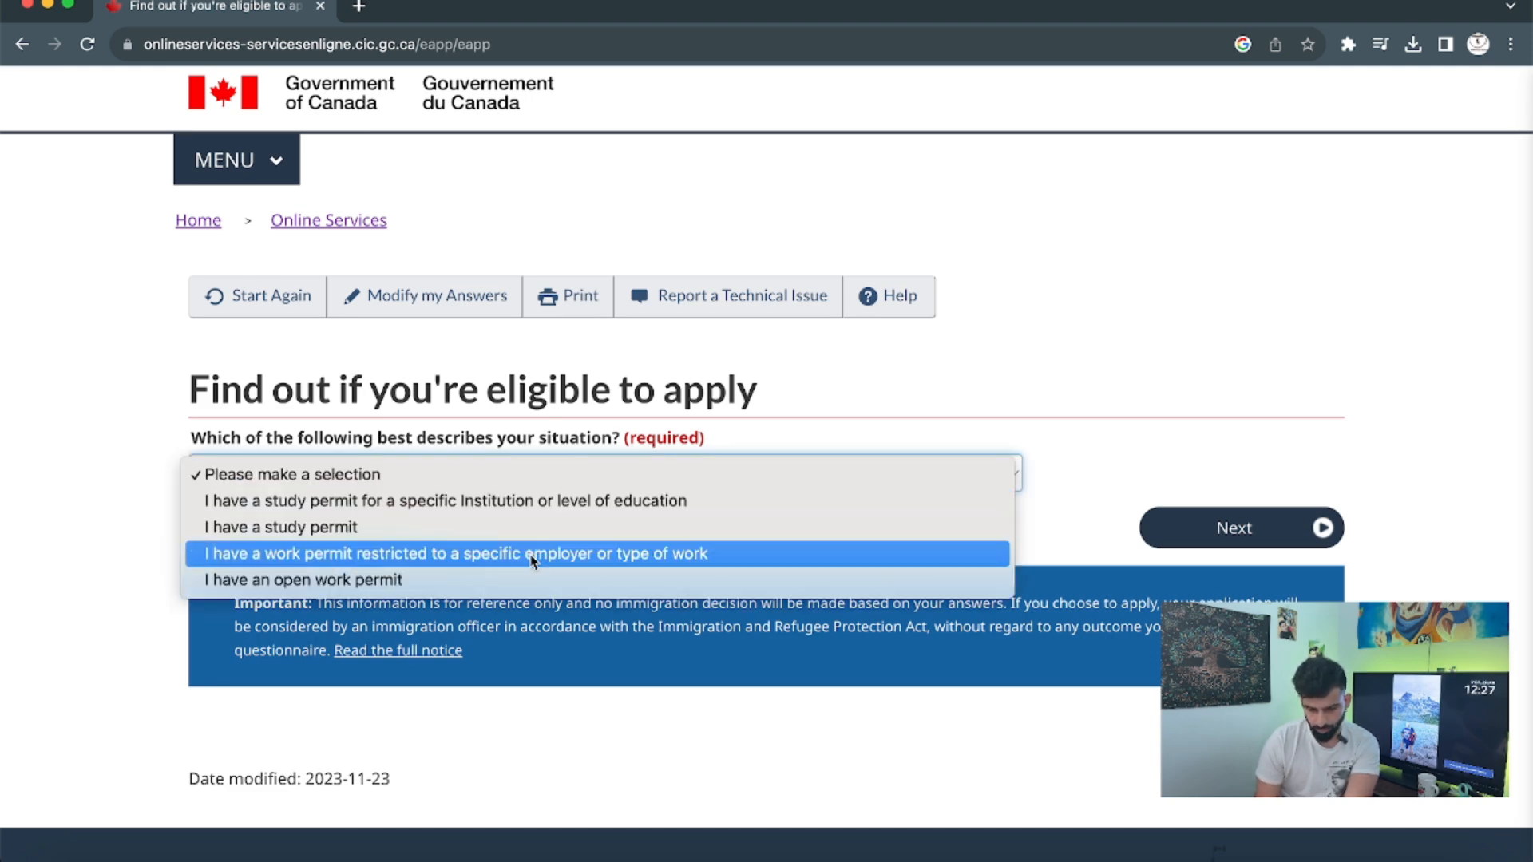
left_click(522, 580)
left_click(1203, 519)
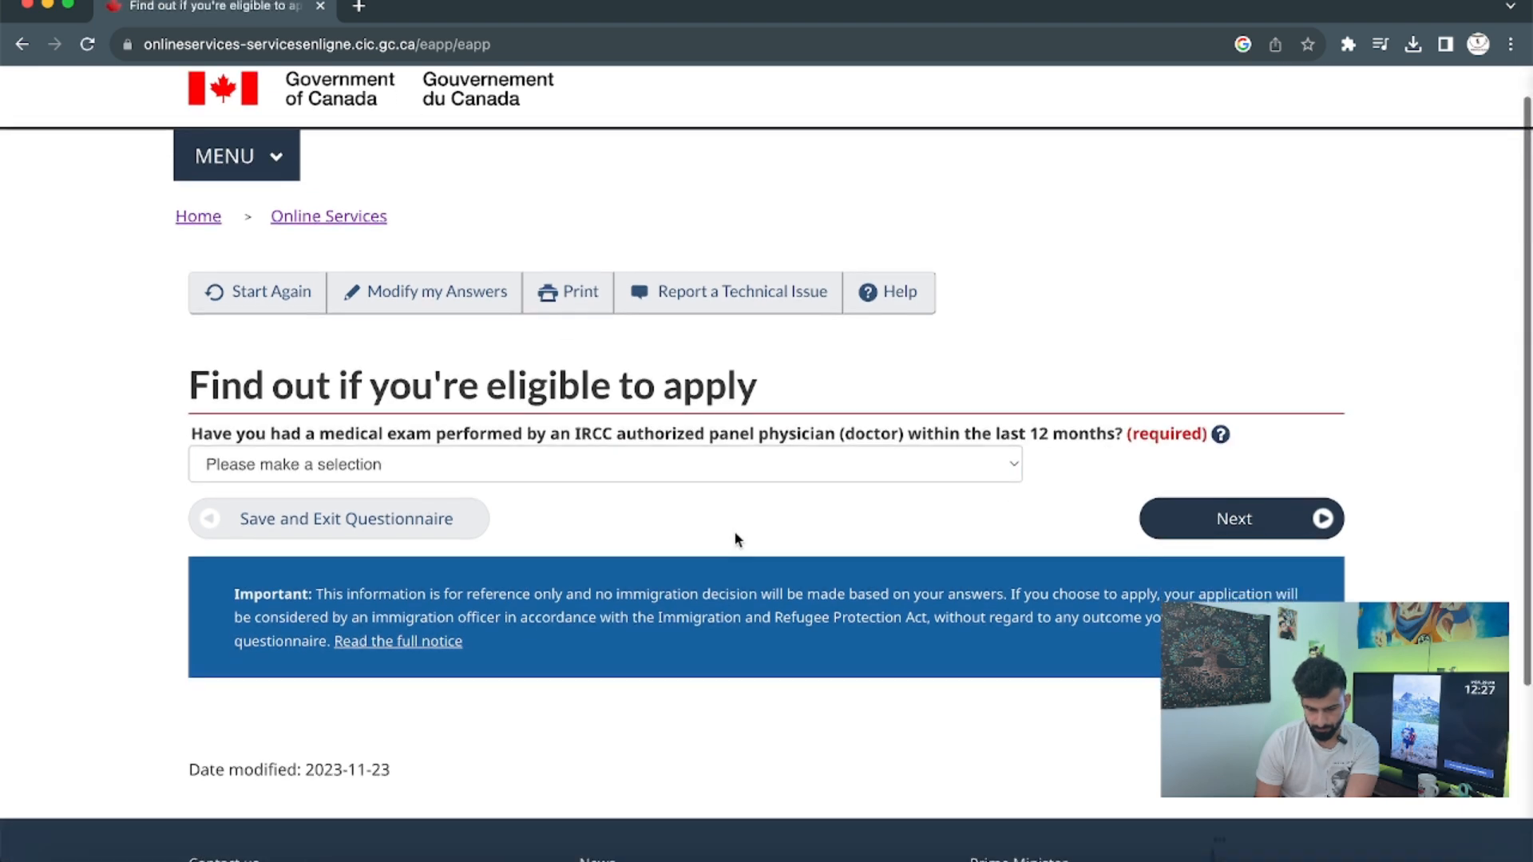
left_click(749, 479)
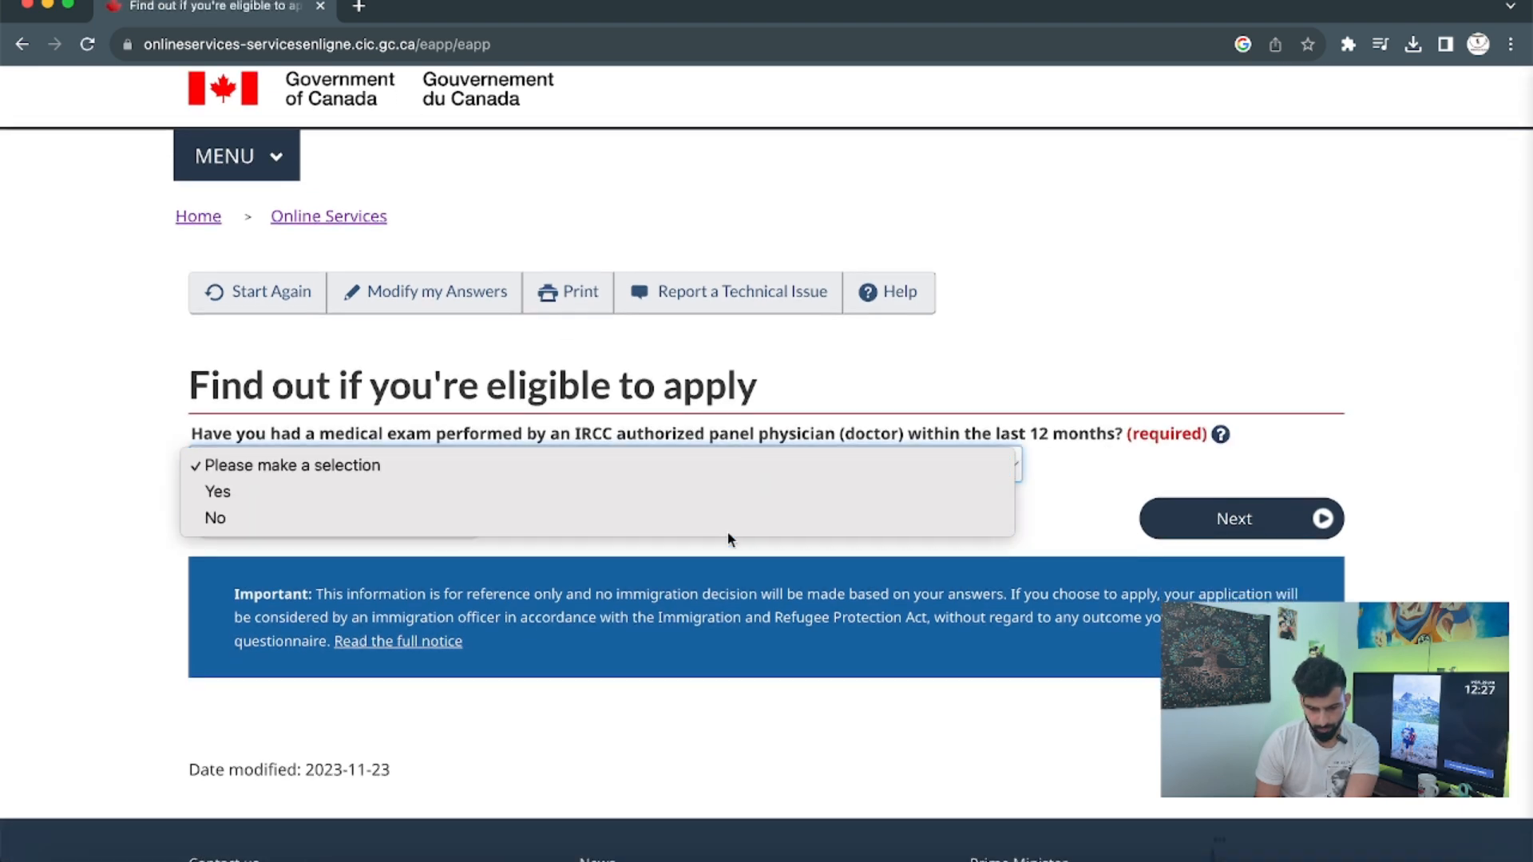
left_click(726, 520)
left_click(1235, 521)
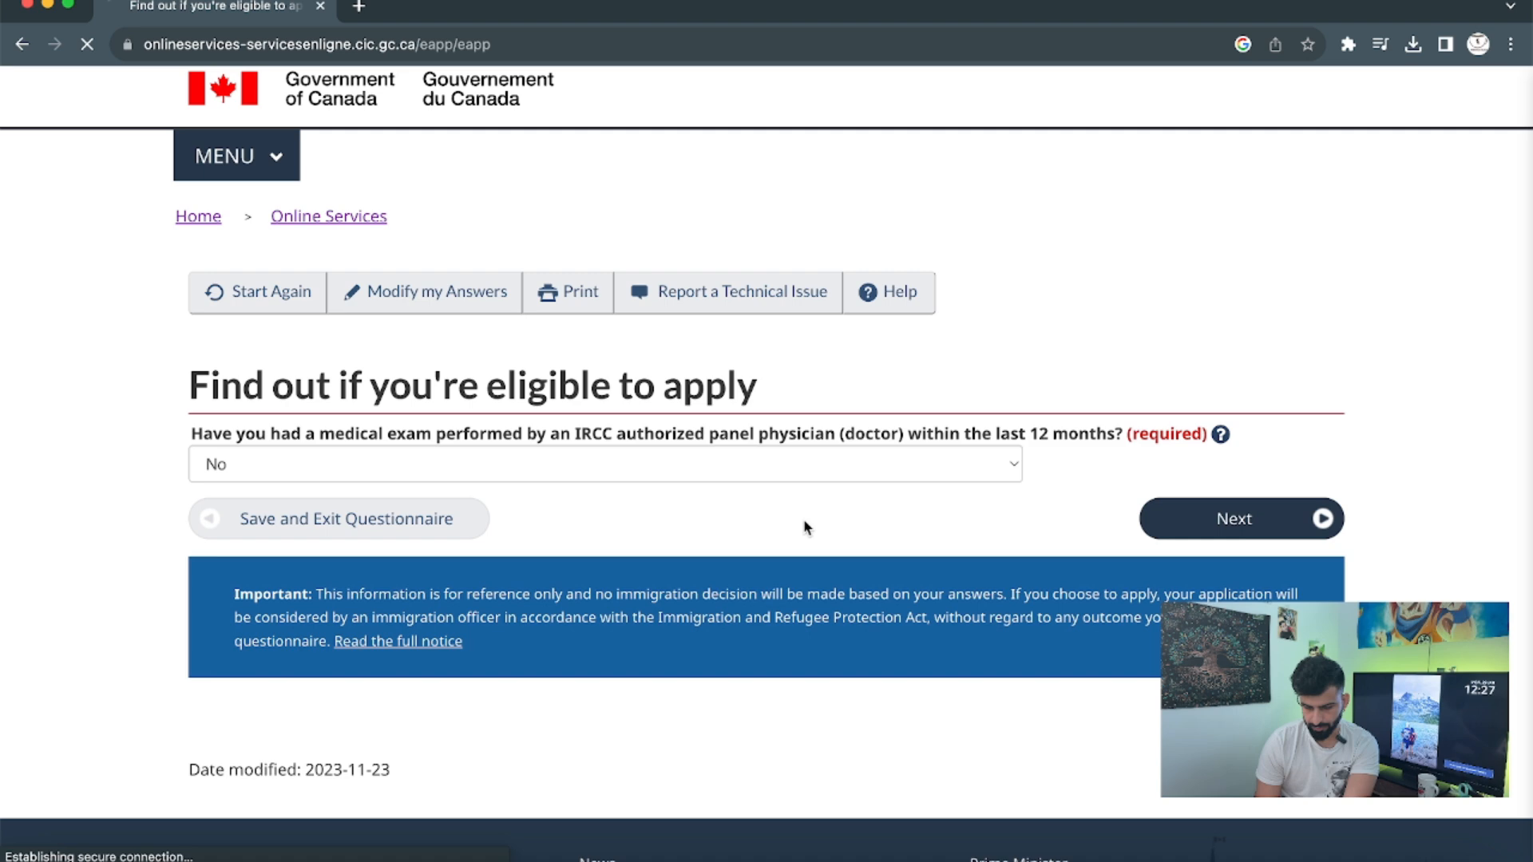
Step: Answer No to fitting the categories that need a medical exam and No to wanting one of the listed health, teaching or care jobs
scroll(798, 535, "down", 2)
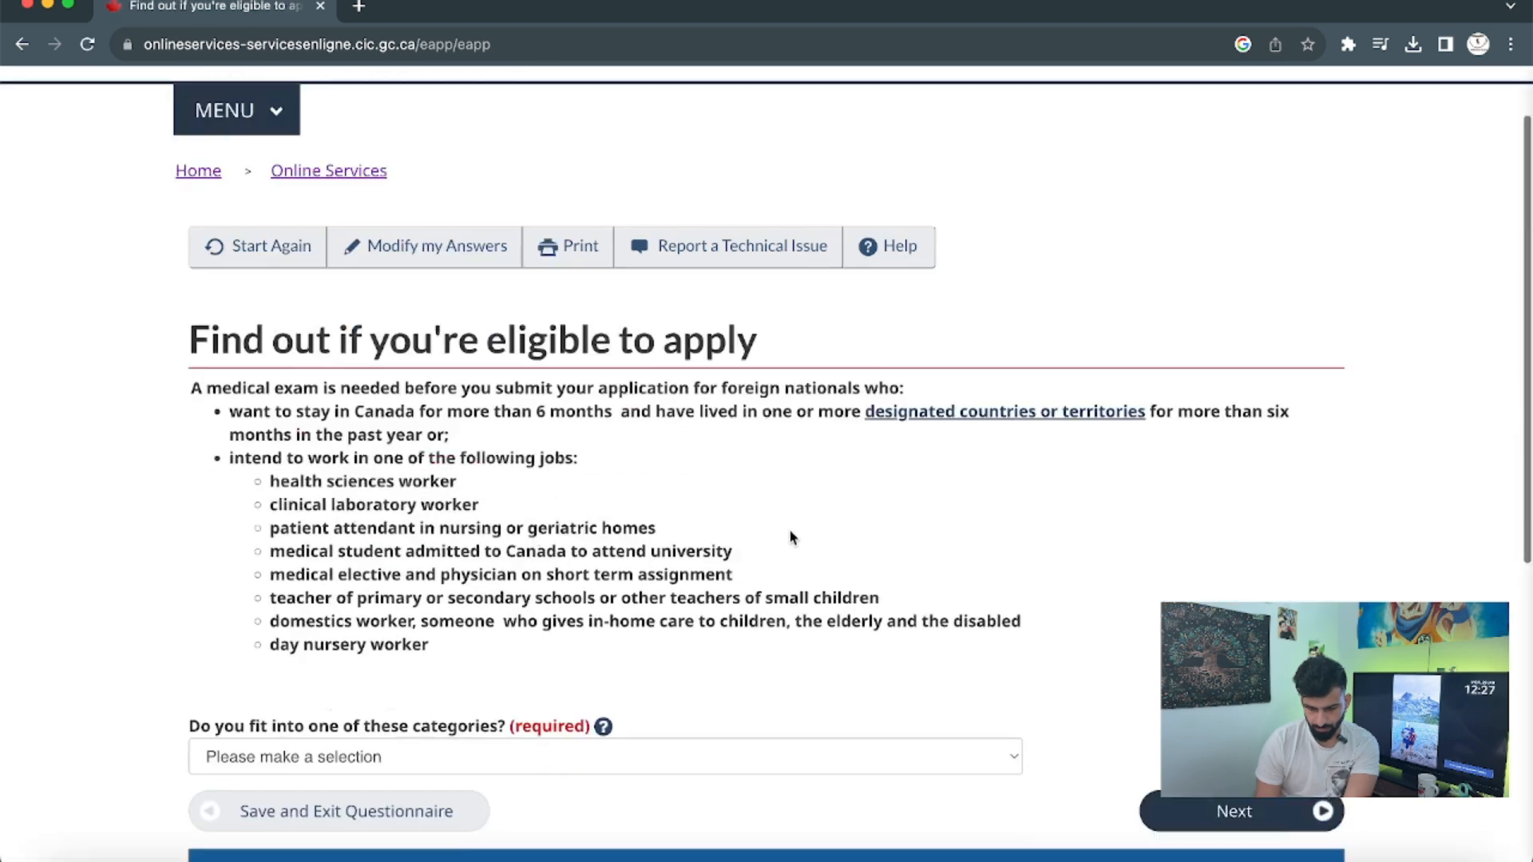
left_click(814, 656)
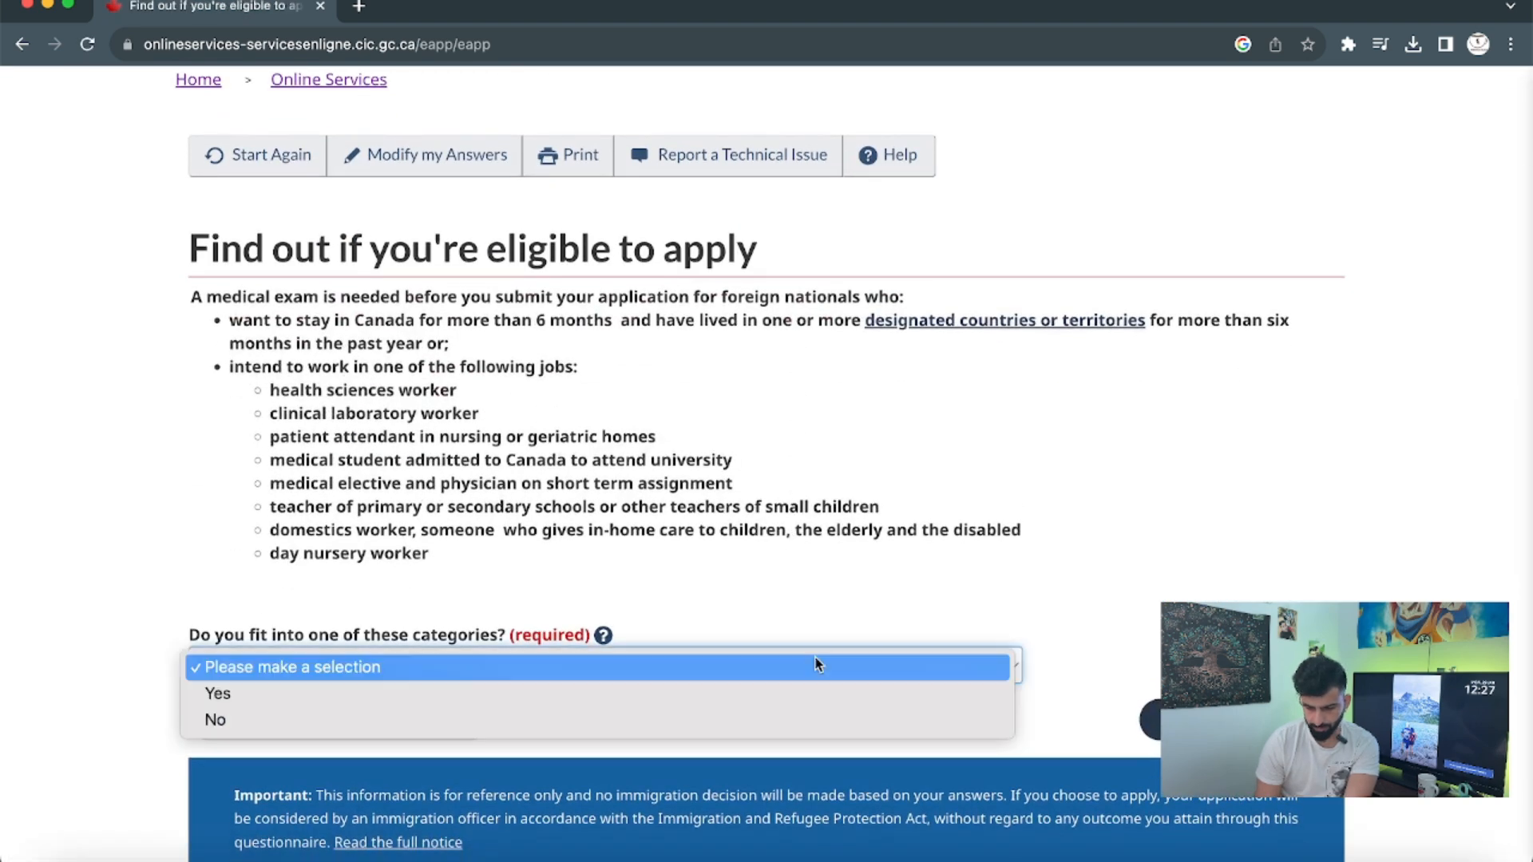
left_click(802, 721)
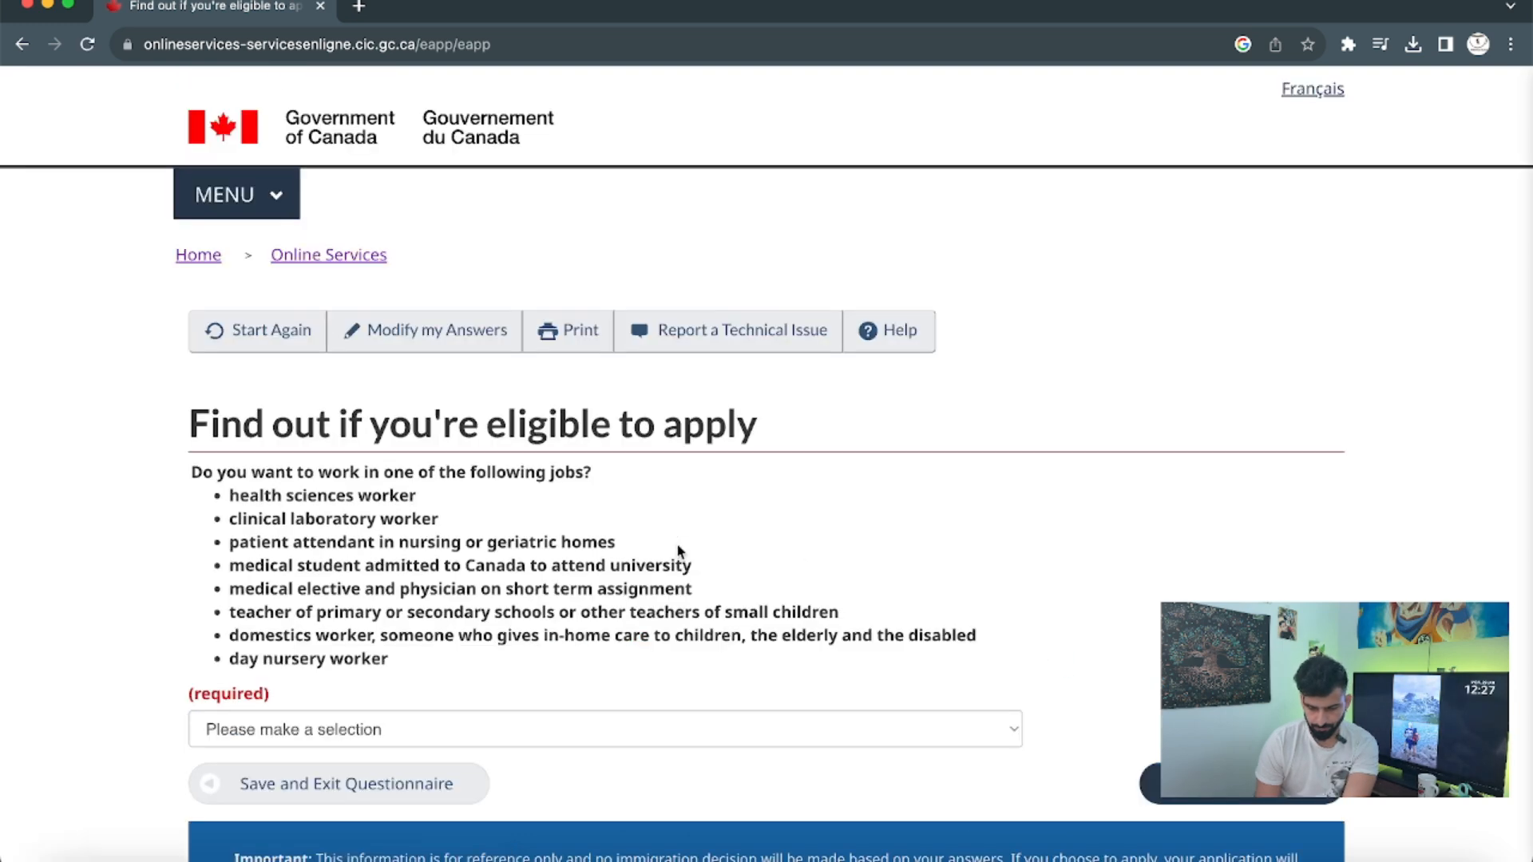
scroll(683, 604, "down", 2)
left_click(701, 639)
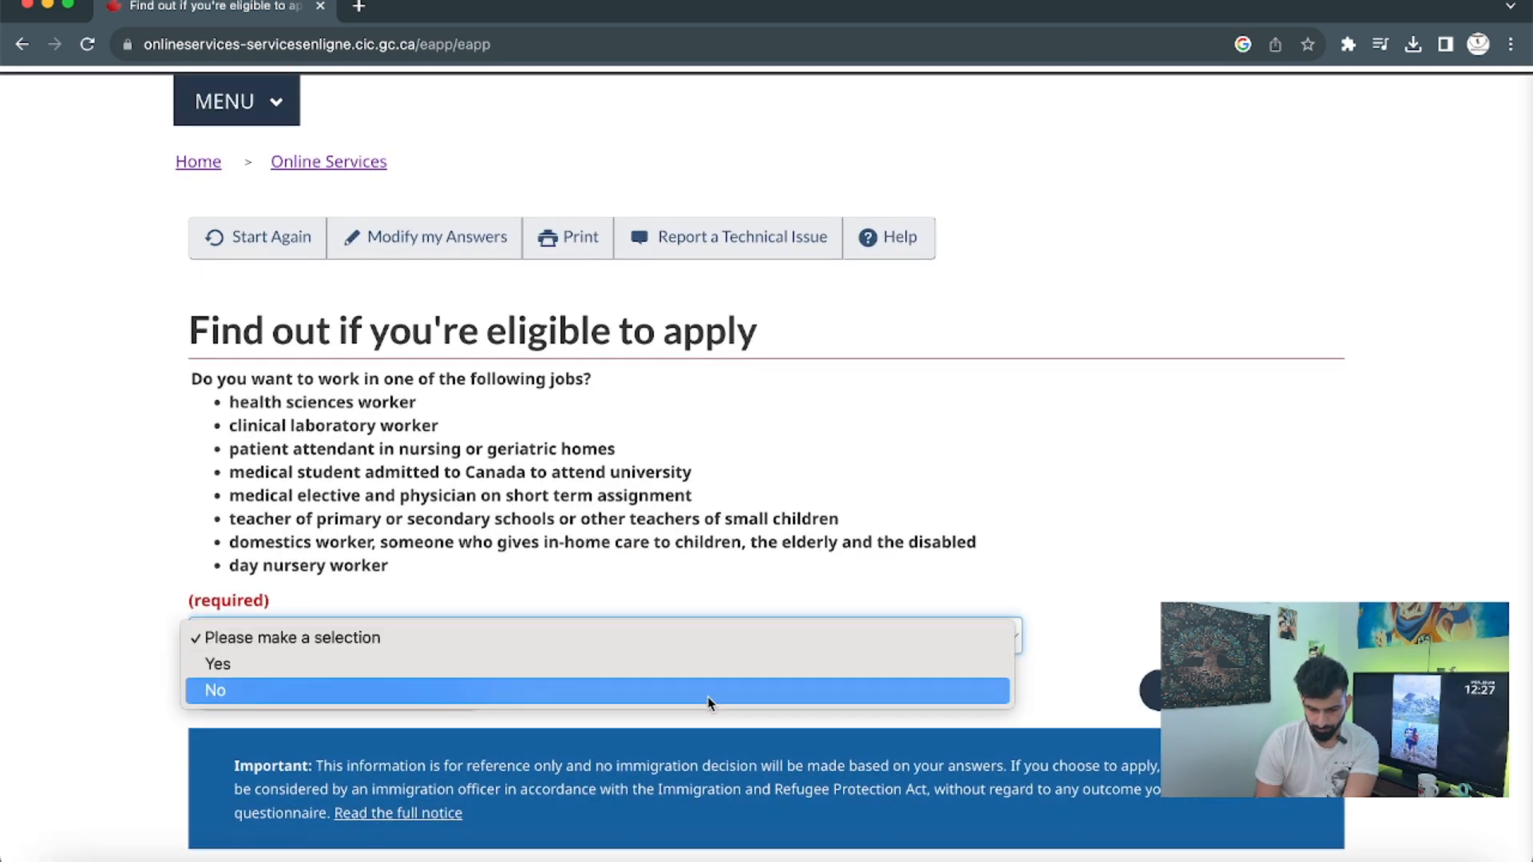
left_click(764, 690)
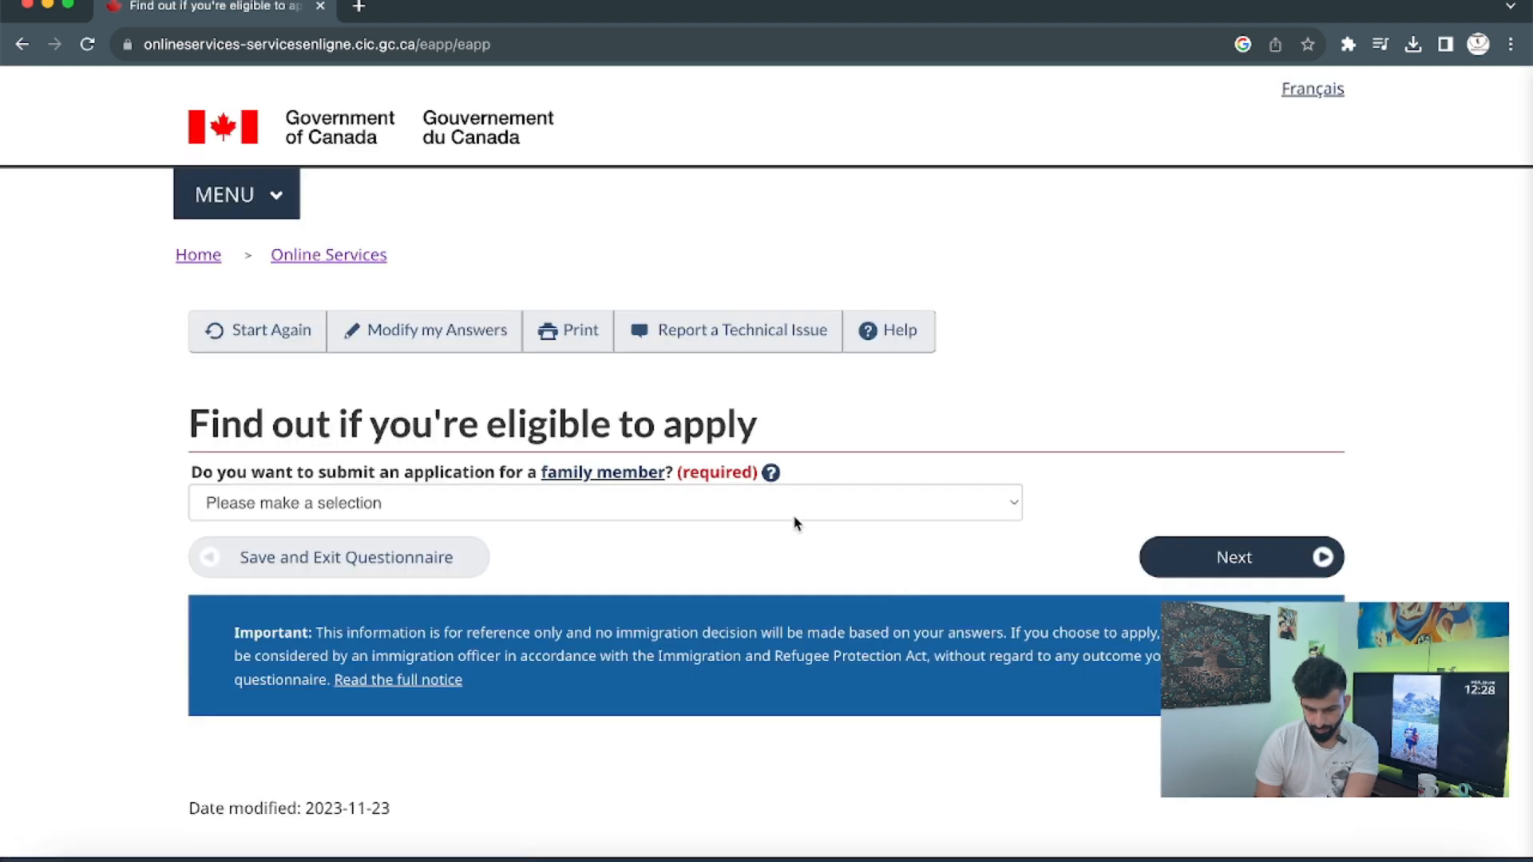
Step: Answer No to submitting an application for a family member and No to giving someone access to the application
left_click(428, 503)
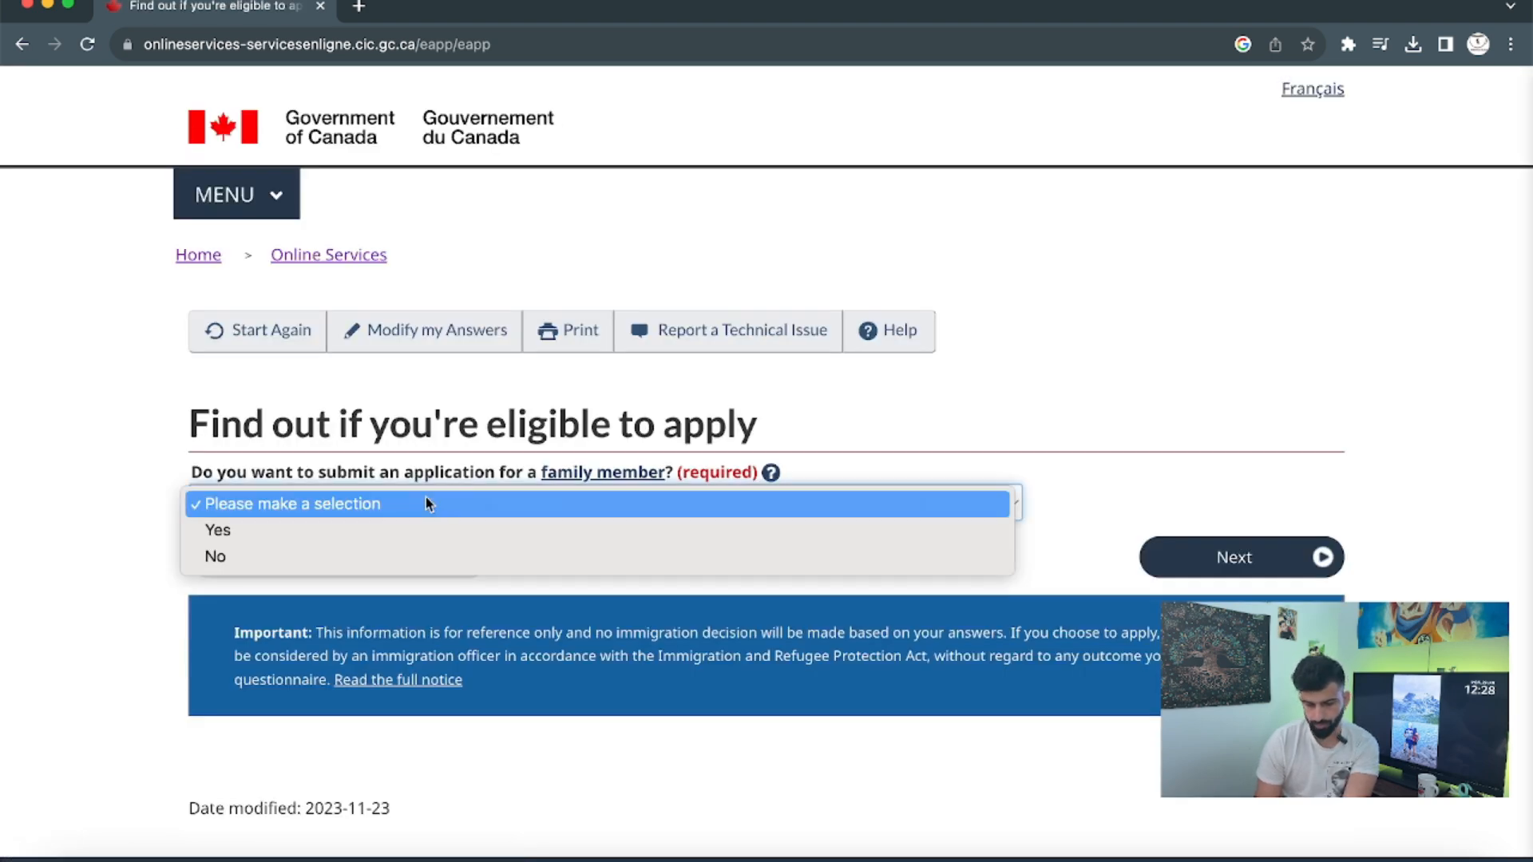
left_click(431, 551)
left_click(1209, 557)
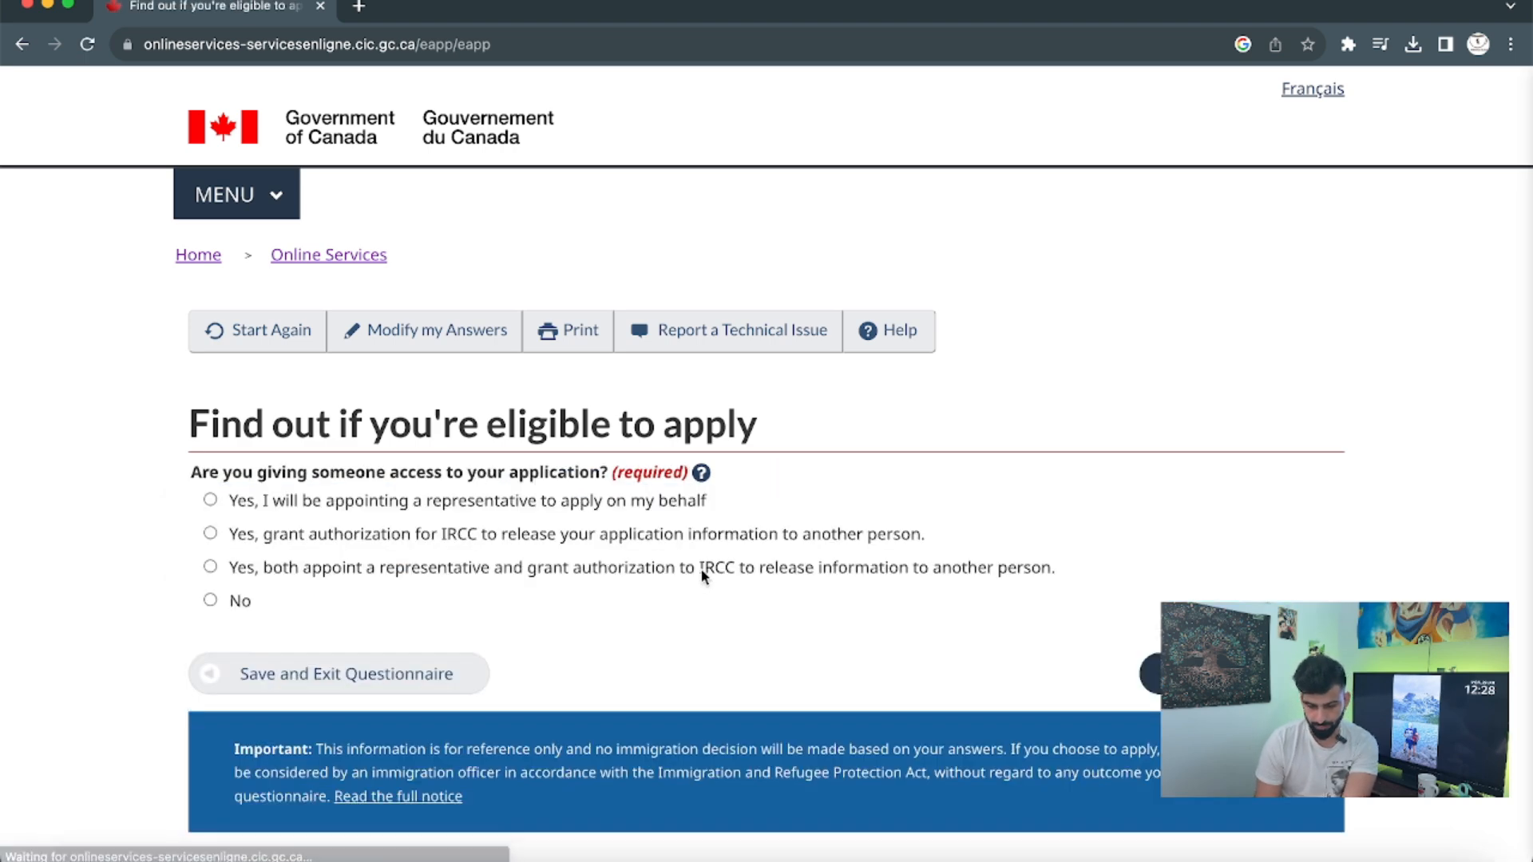
scroll(704, 578, "down", 1)
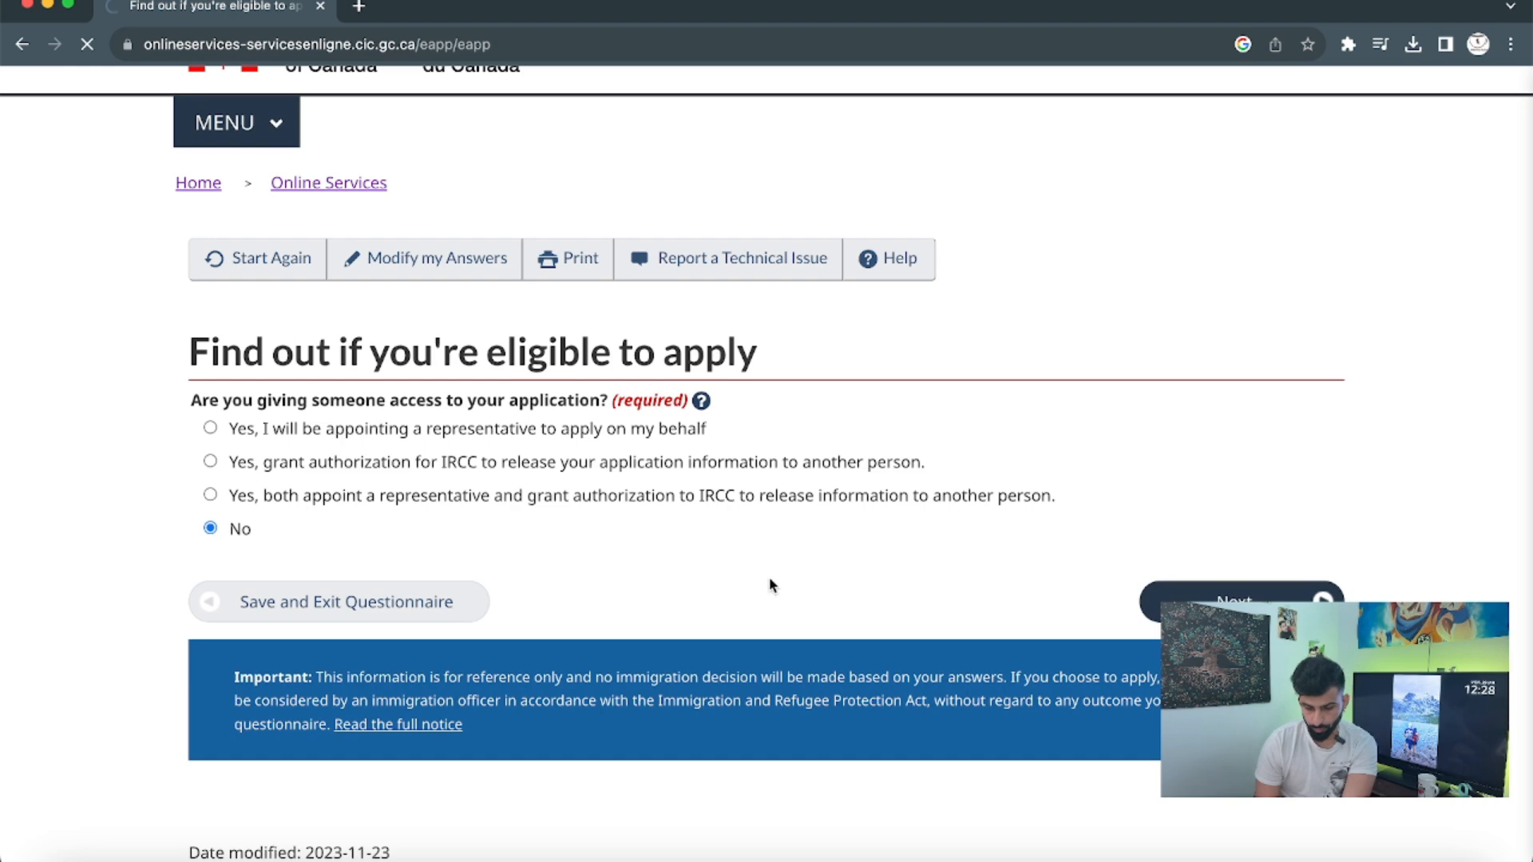
Step: Answer Yes to giving biometrics in the past 10 years, and answer the question on paying fees or being fee exempt
scroll(768, 578, "down", 1)
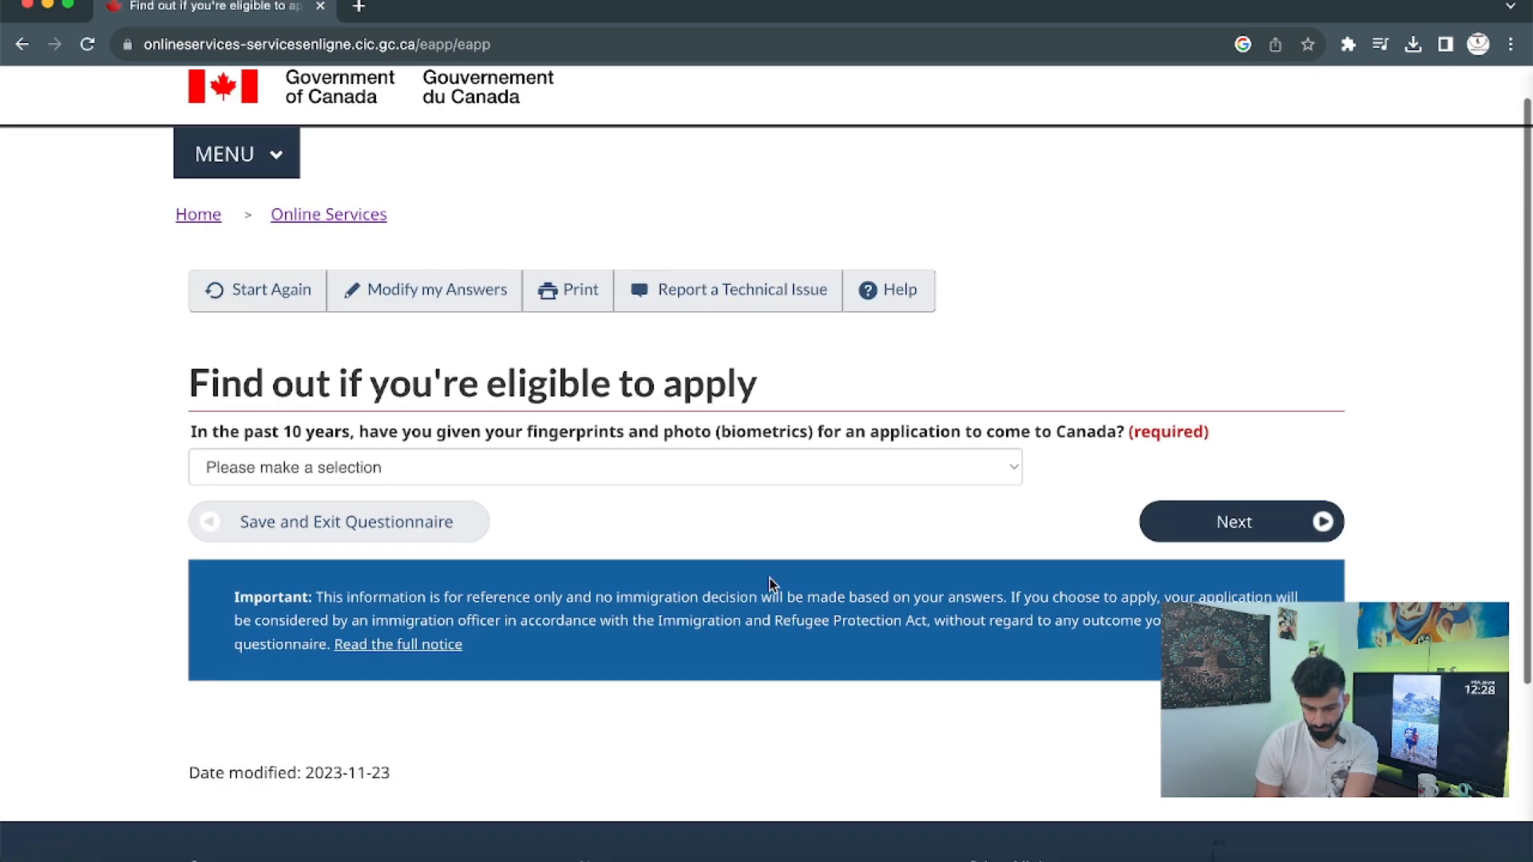
left_click(526, 467)
left_click(527, 492)
left_click(1180, 524)
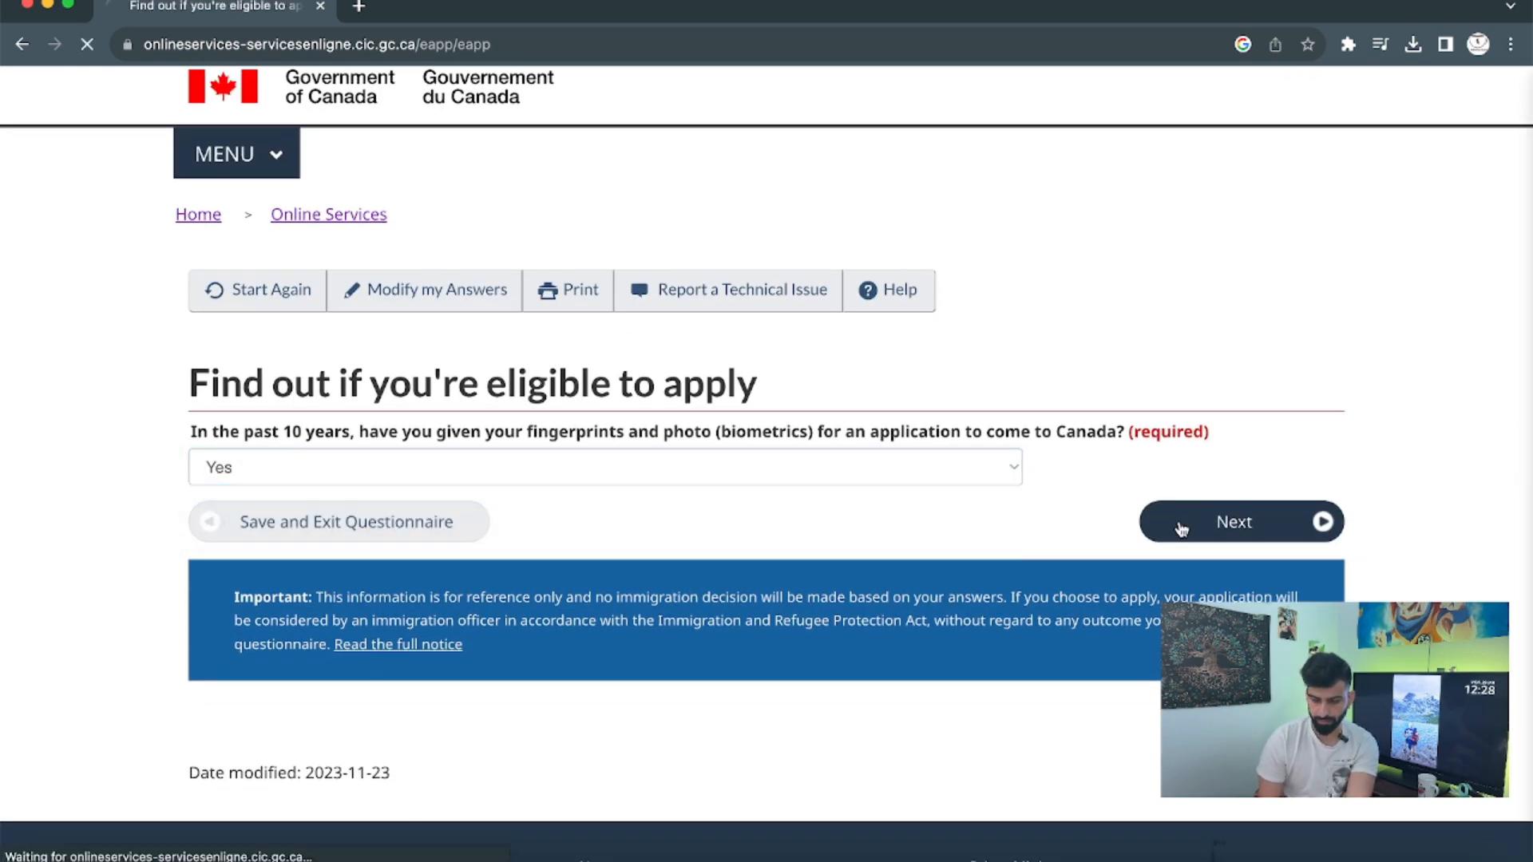
scroll(718, 536, "down", 1)
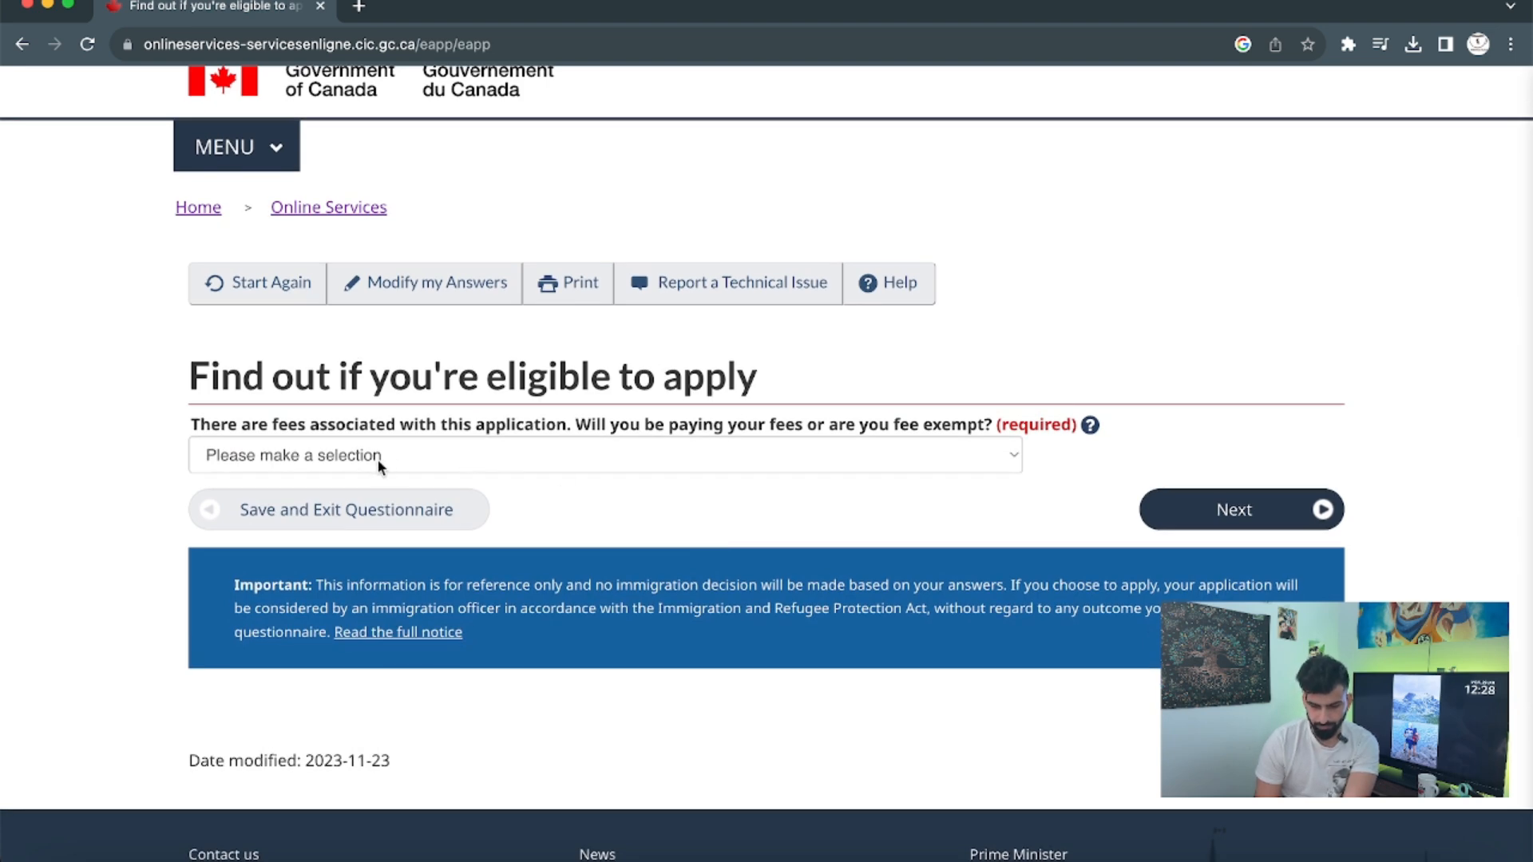
left_click(421, 463)
left_click(429, 482)
left_click(1238, 513)
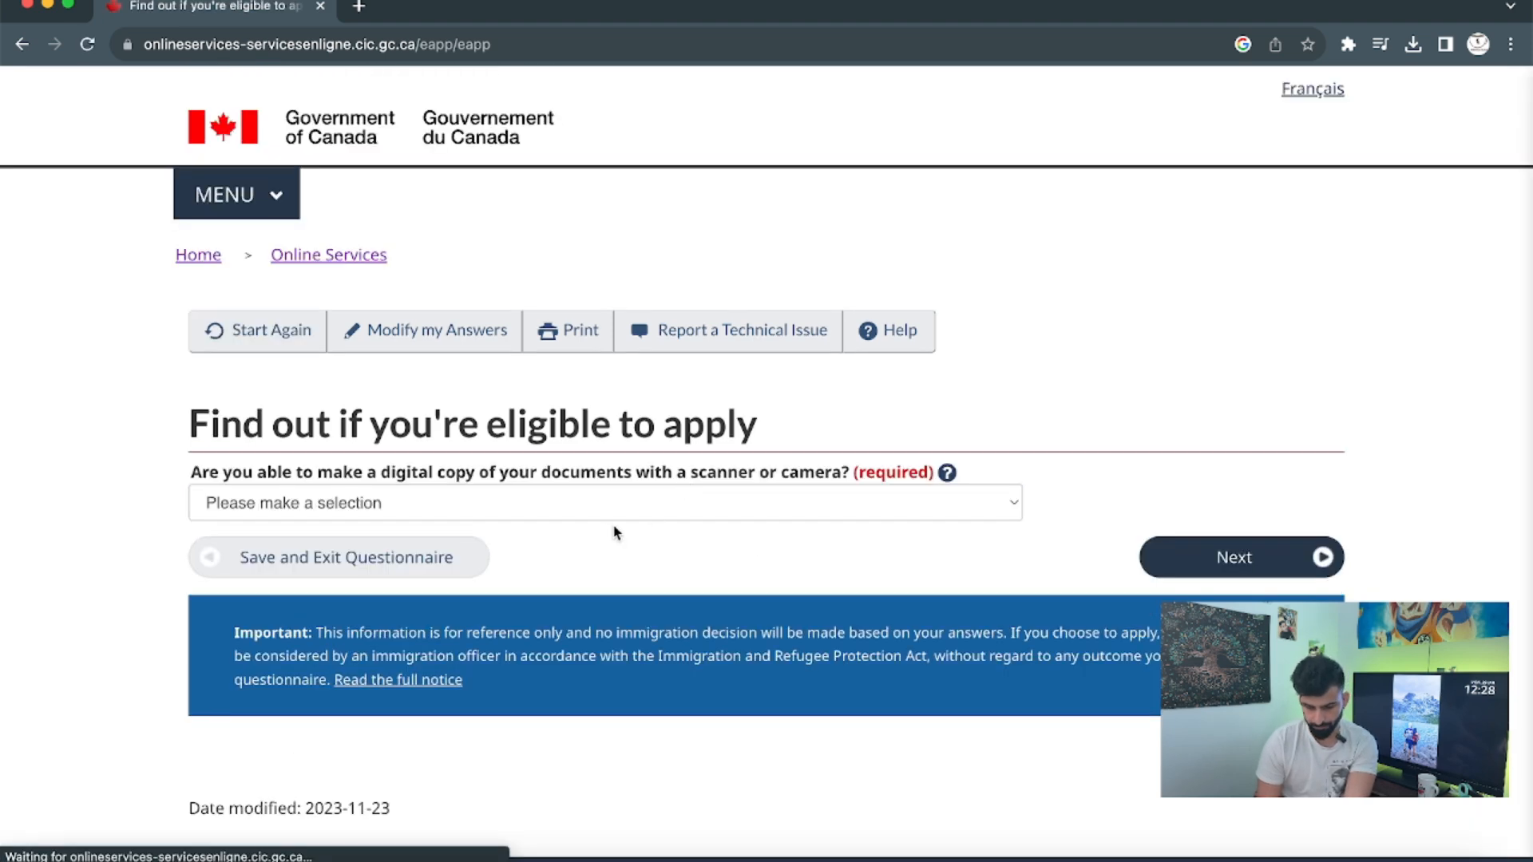
Step: Answer Yes to making digital copies of the documents and Yes to paying the application fees online
left_click(615, 512)
left_click(612, 529)
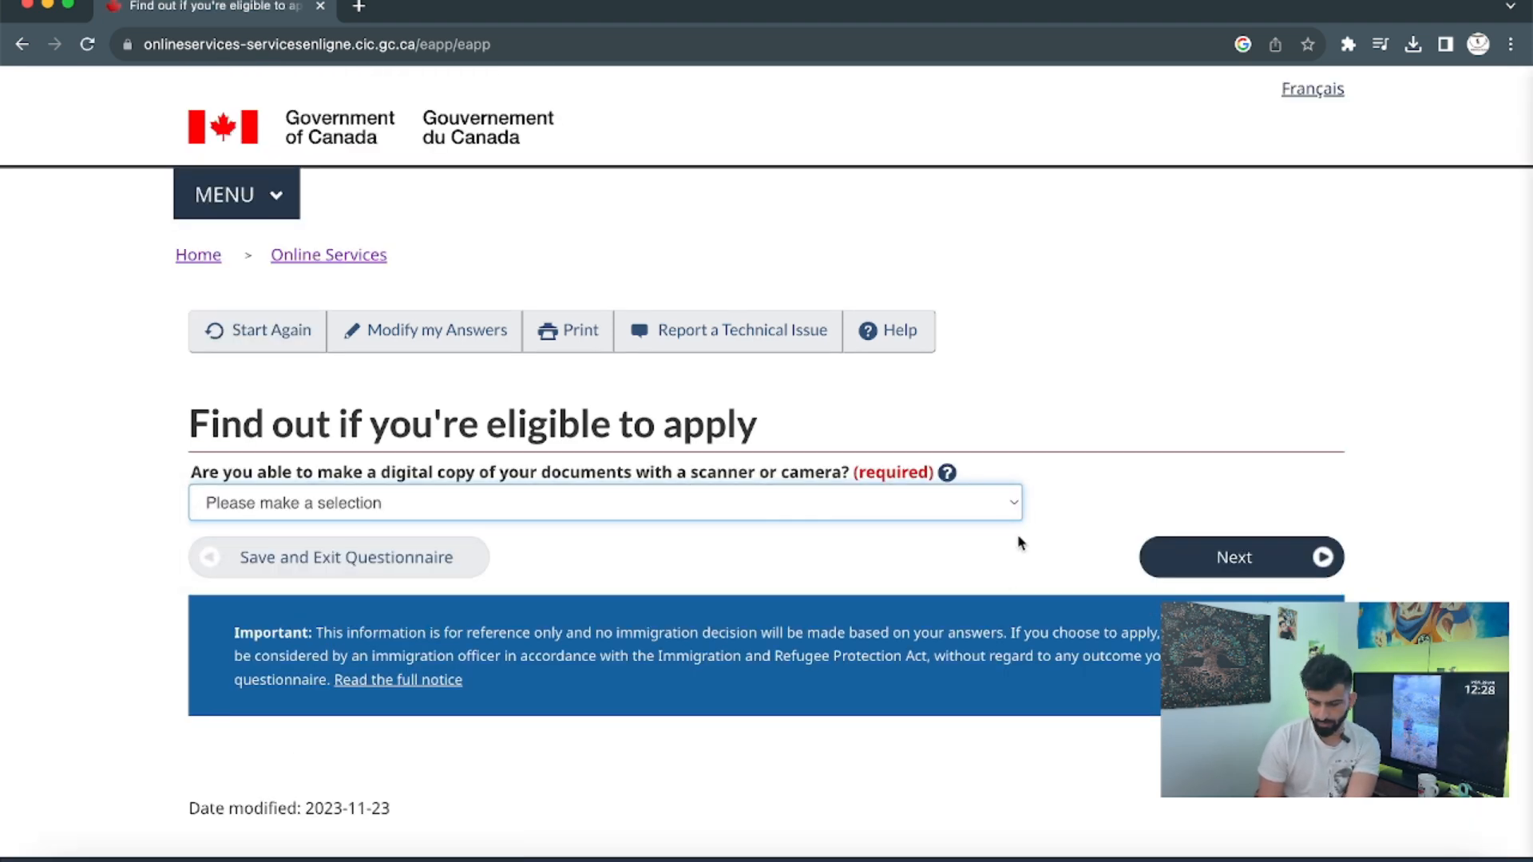
left_click(1172, 559)
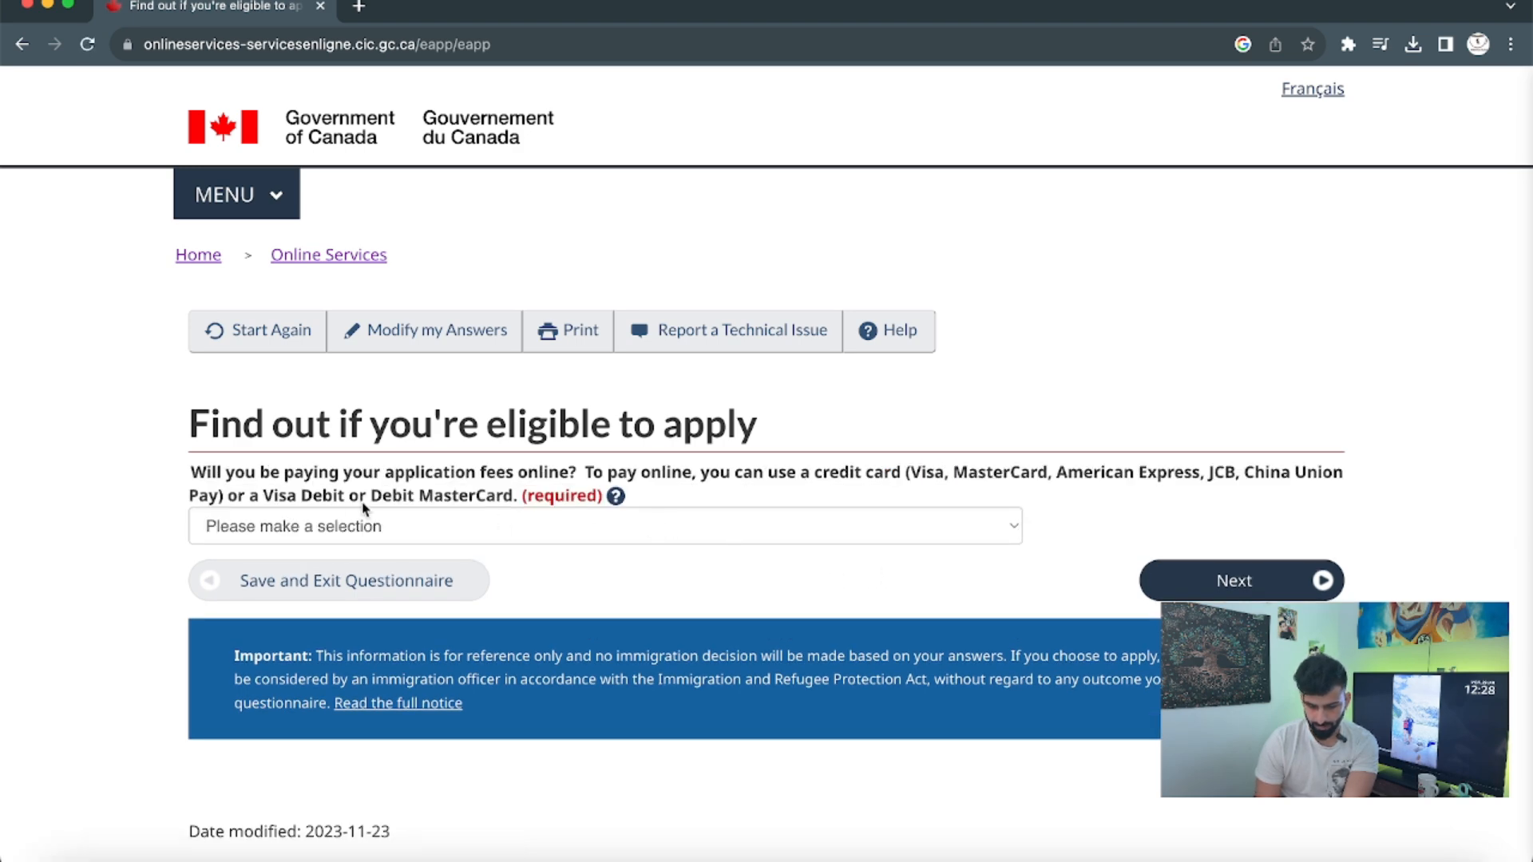
left_click(630, 527)
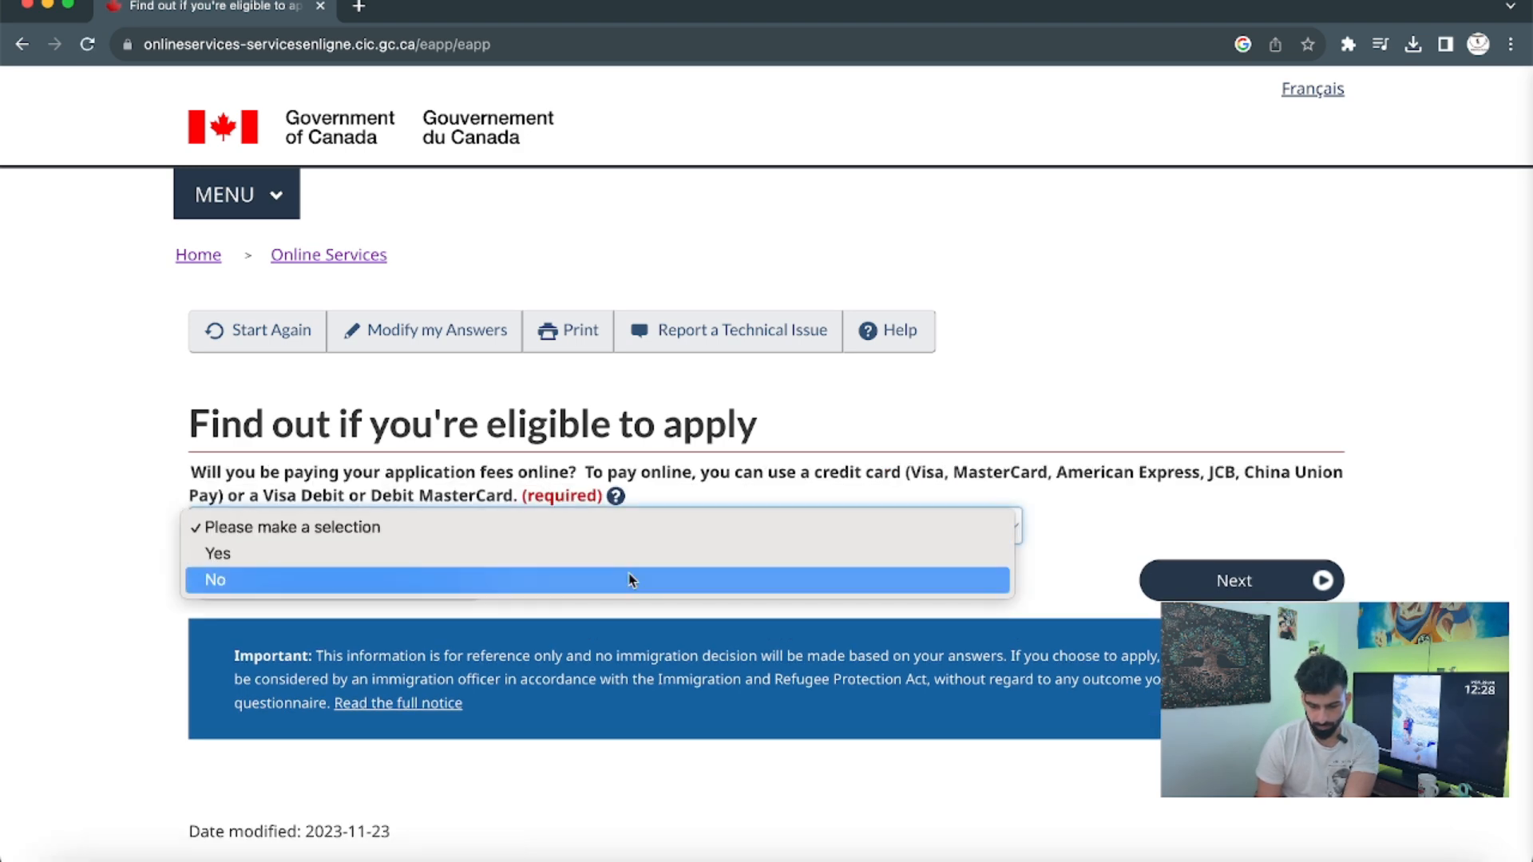
left_click(629, 552)
left_click(1269, 593)
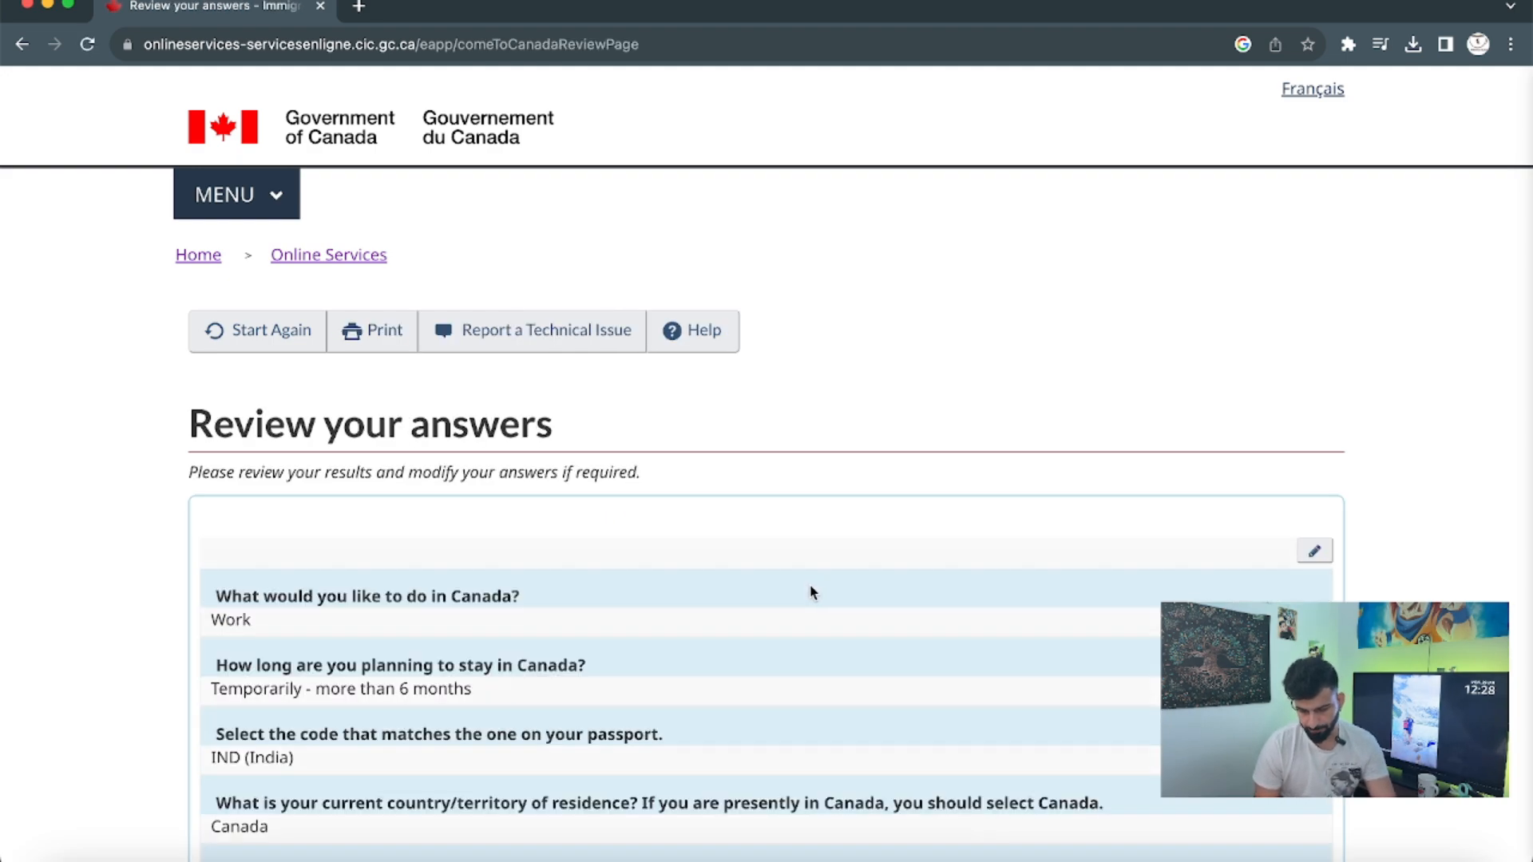
Step: Review all the questionnaire answers, from the purpose of the stay through to the online fee payment answer
scroll(810, 592, "down", 2)
scroll(810, 592, "down", 8)
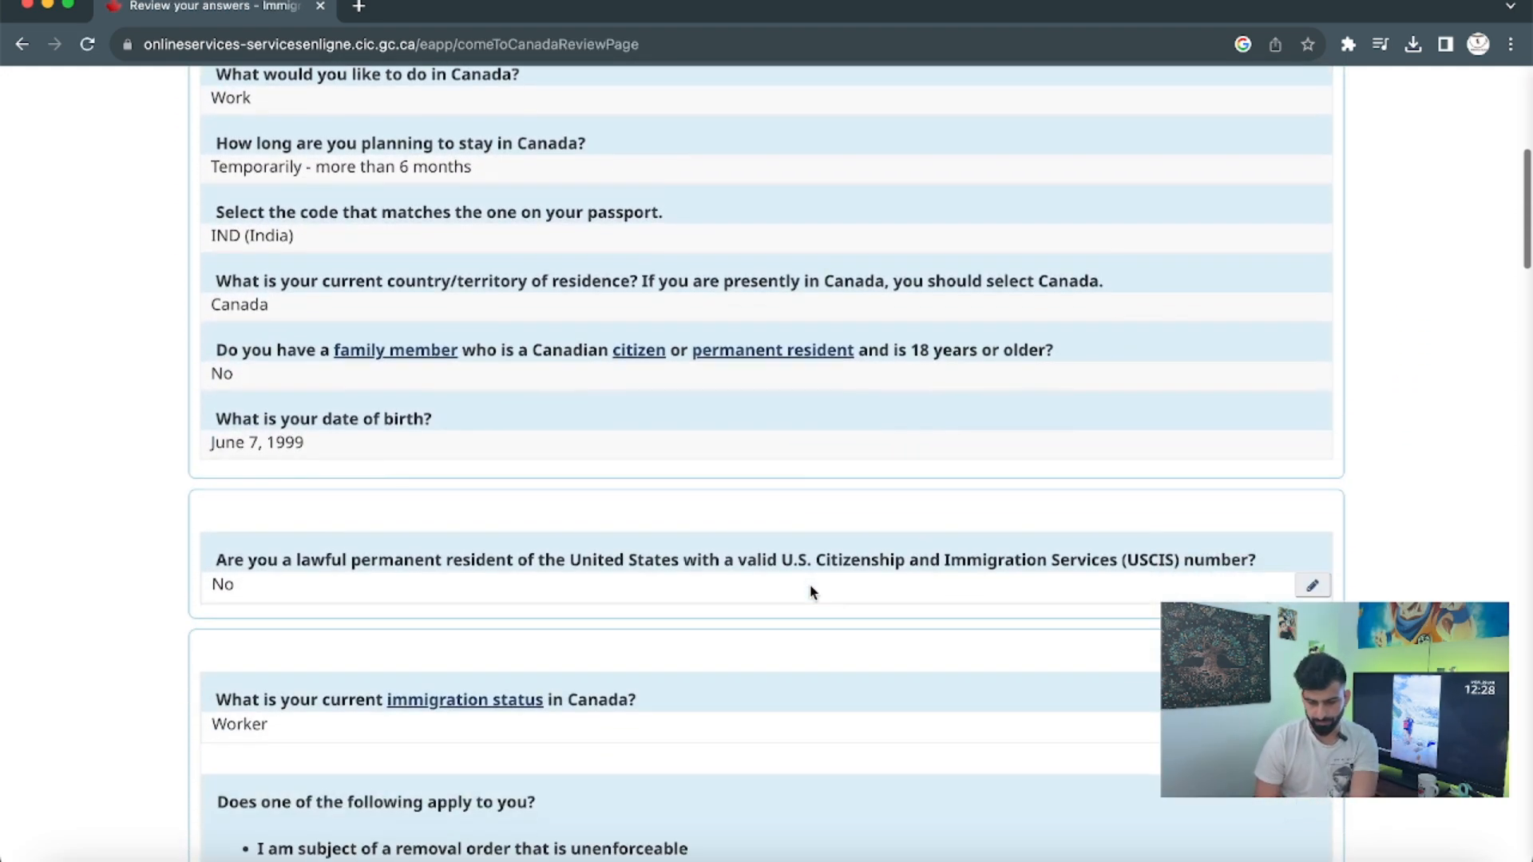
scroll(811, 593, "down", 8)
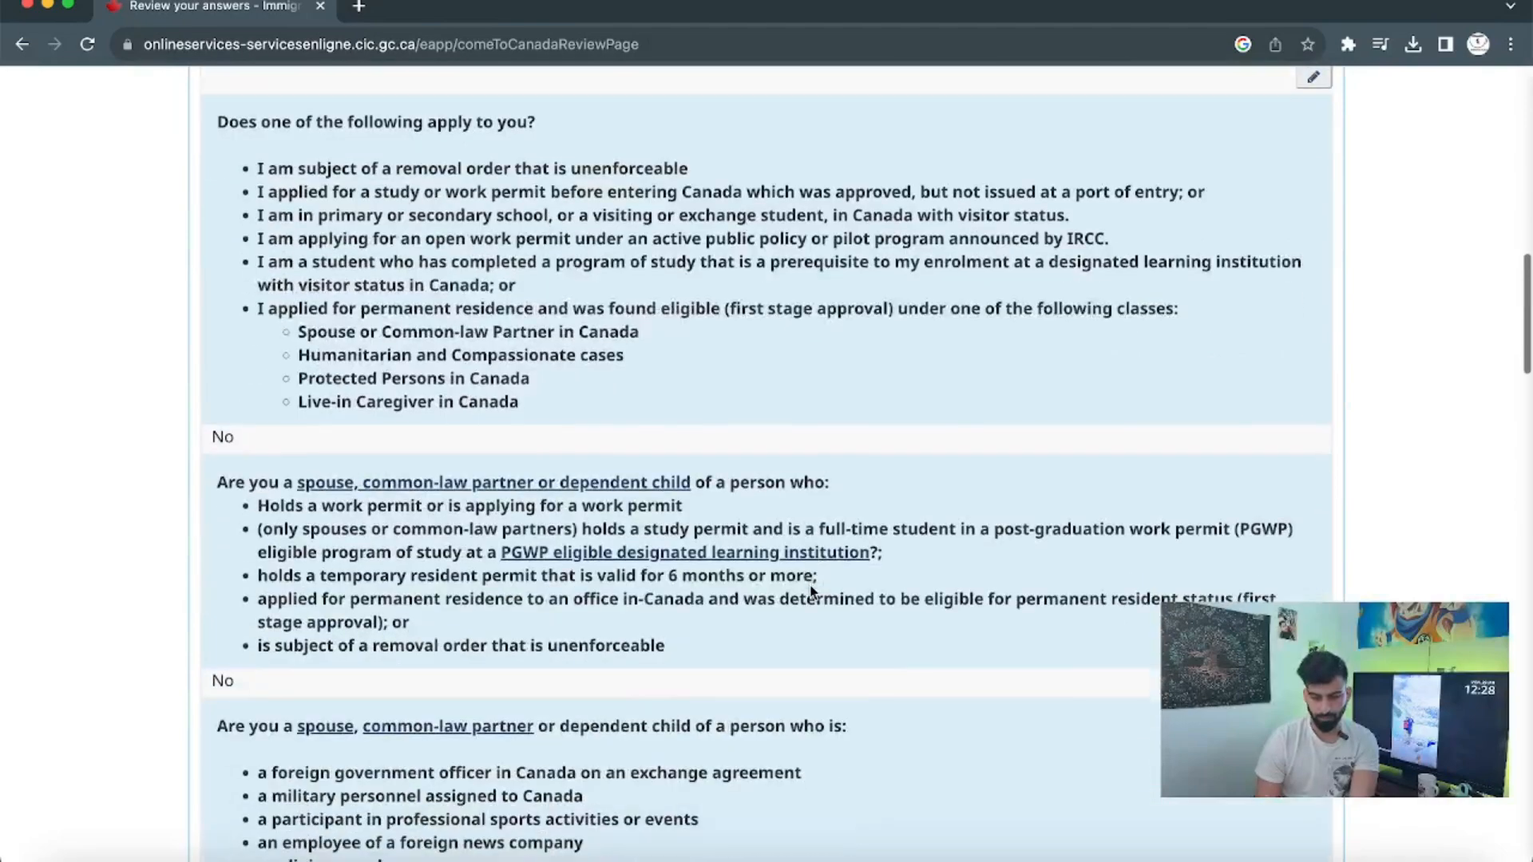
scroll(810, 587, "down", 3)
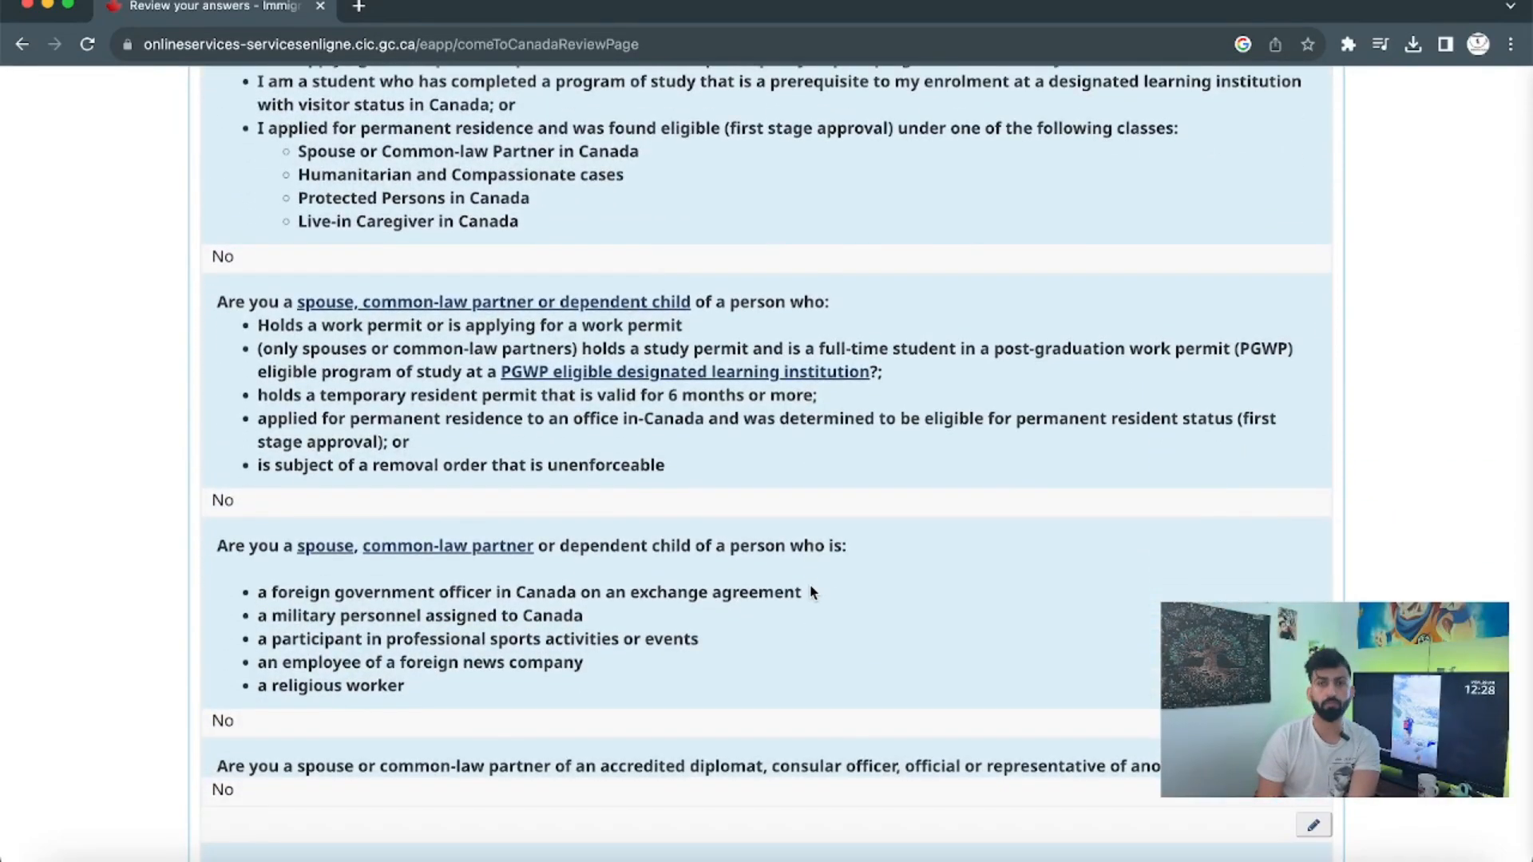
scroll(810, 592, "down", 1)
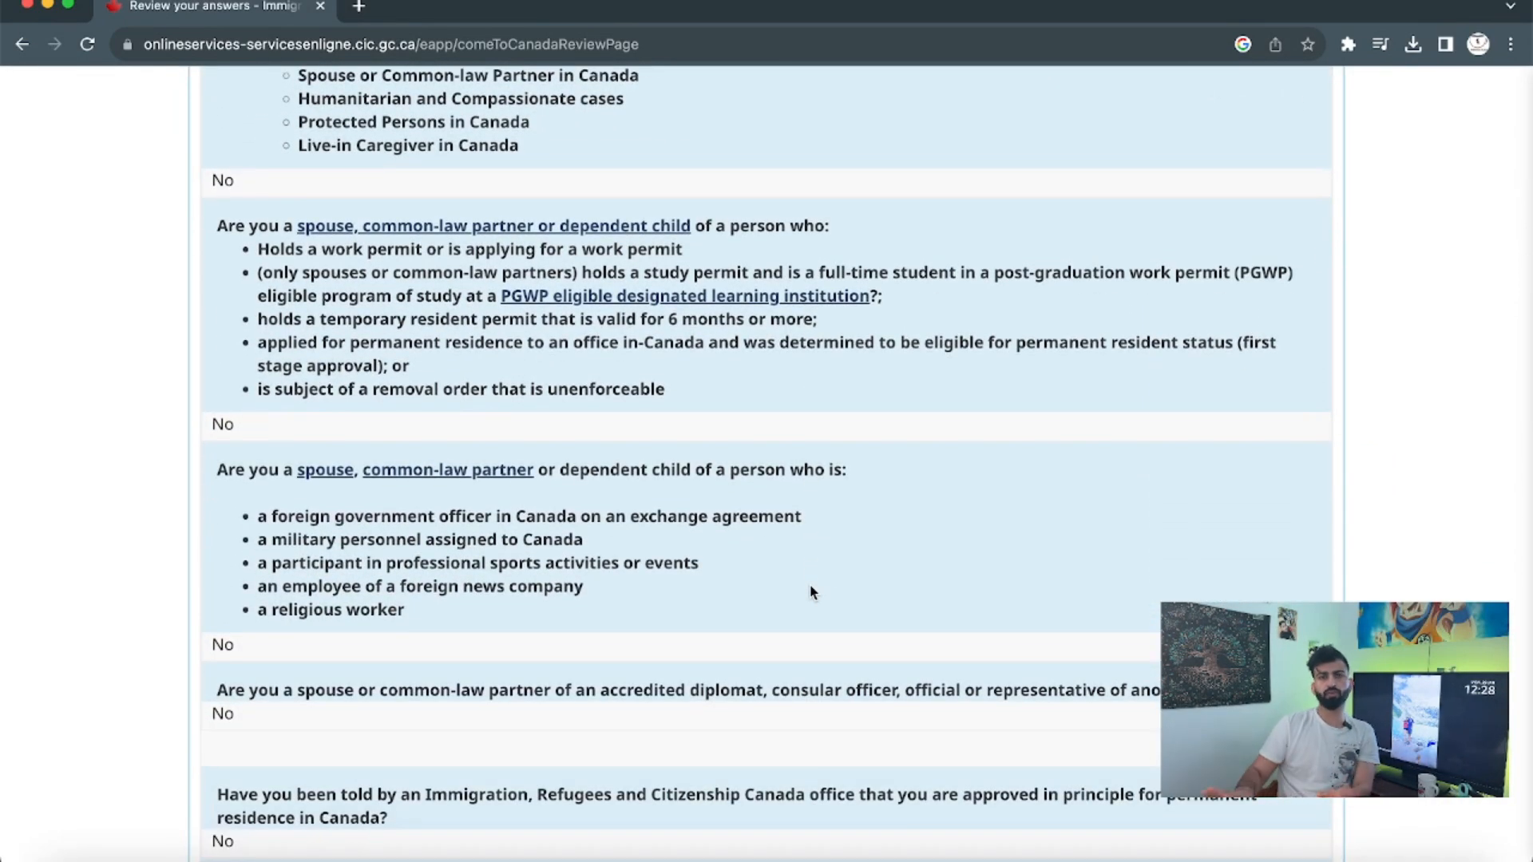
scroll(810, 593, "down", 12)
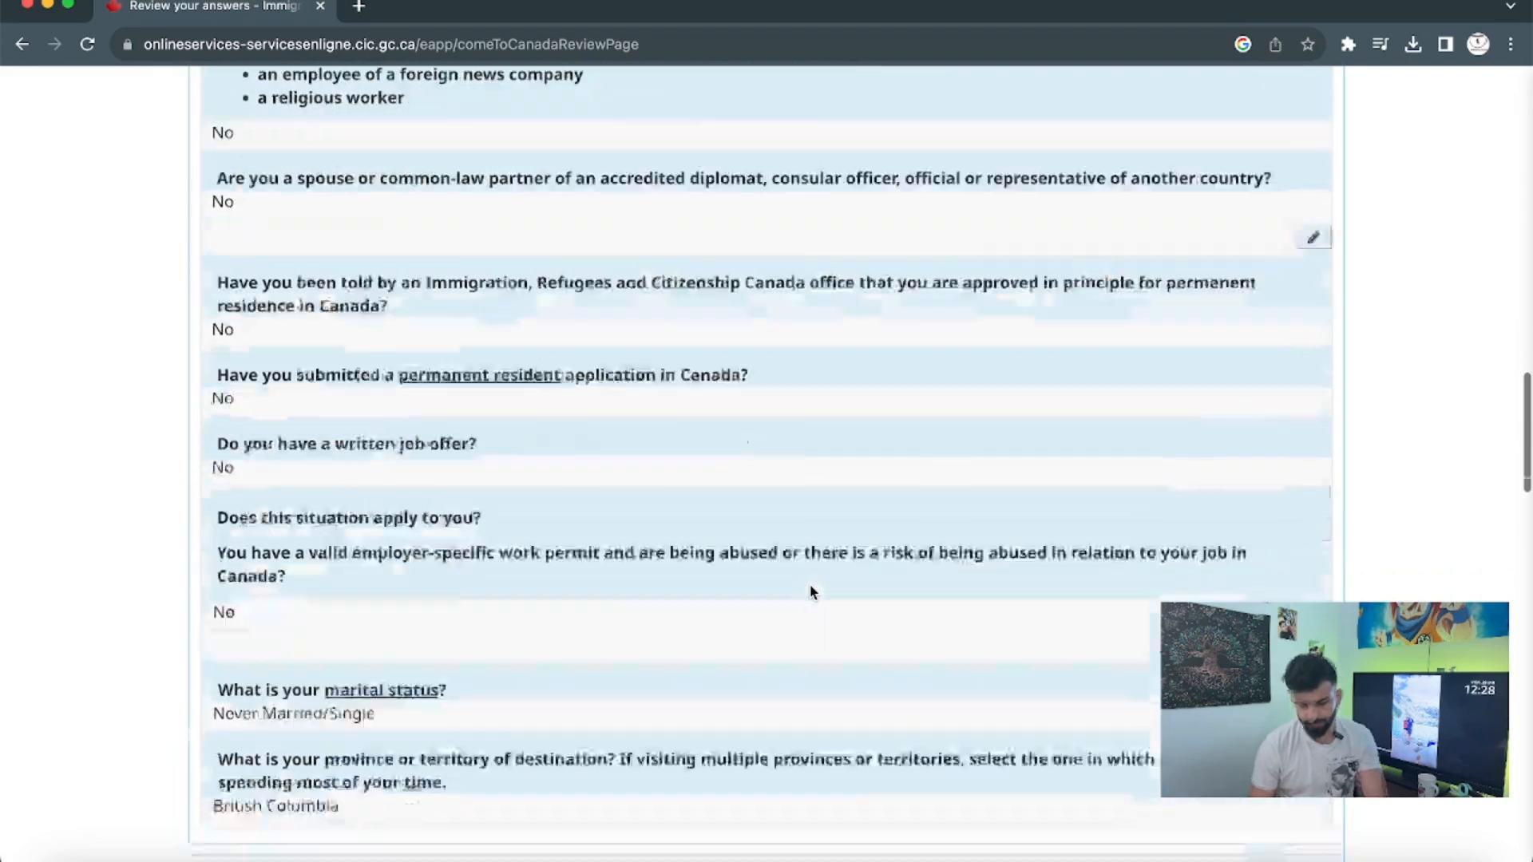
scroll(810, 592, "down", 20)
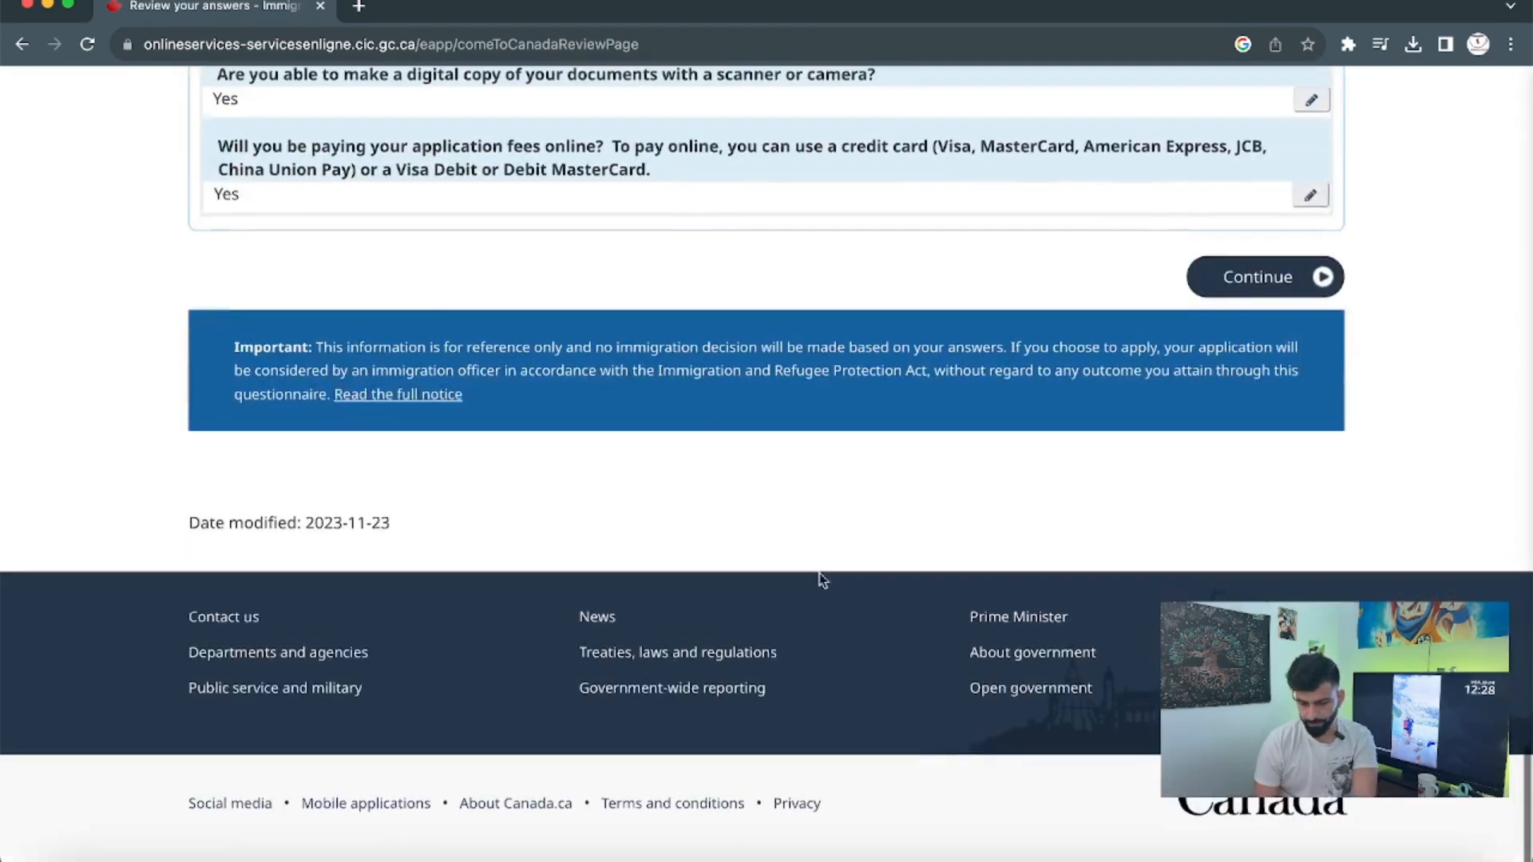
Step: Continue from the reviewed answers through the application submission instructions to the document checklist
left_click(1234, 290)
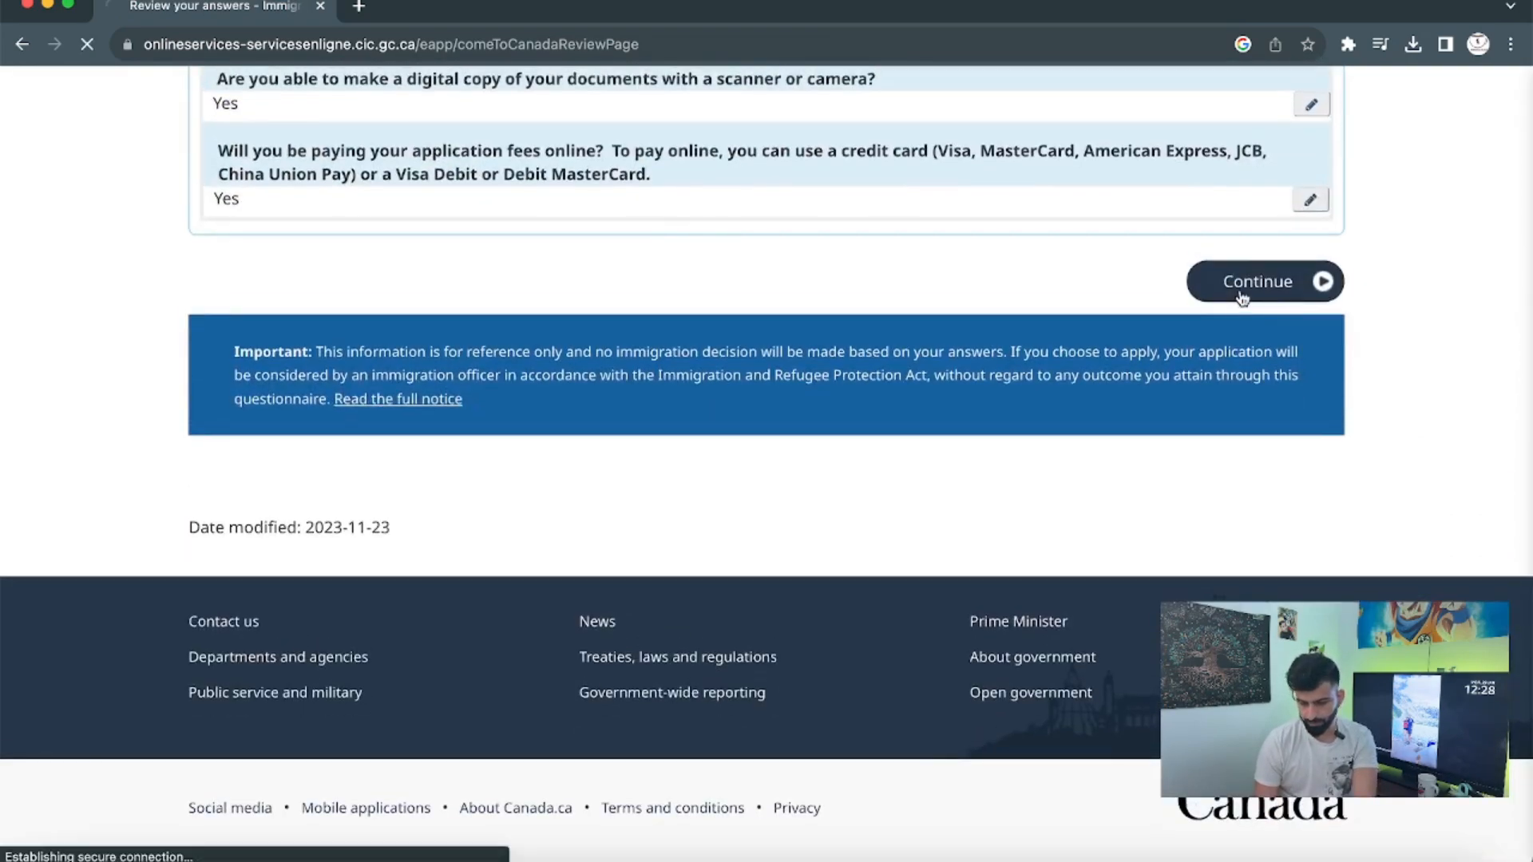
scroll(998, 437, "down", 20)
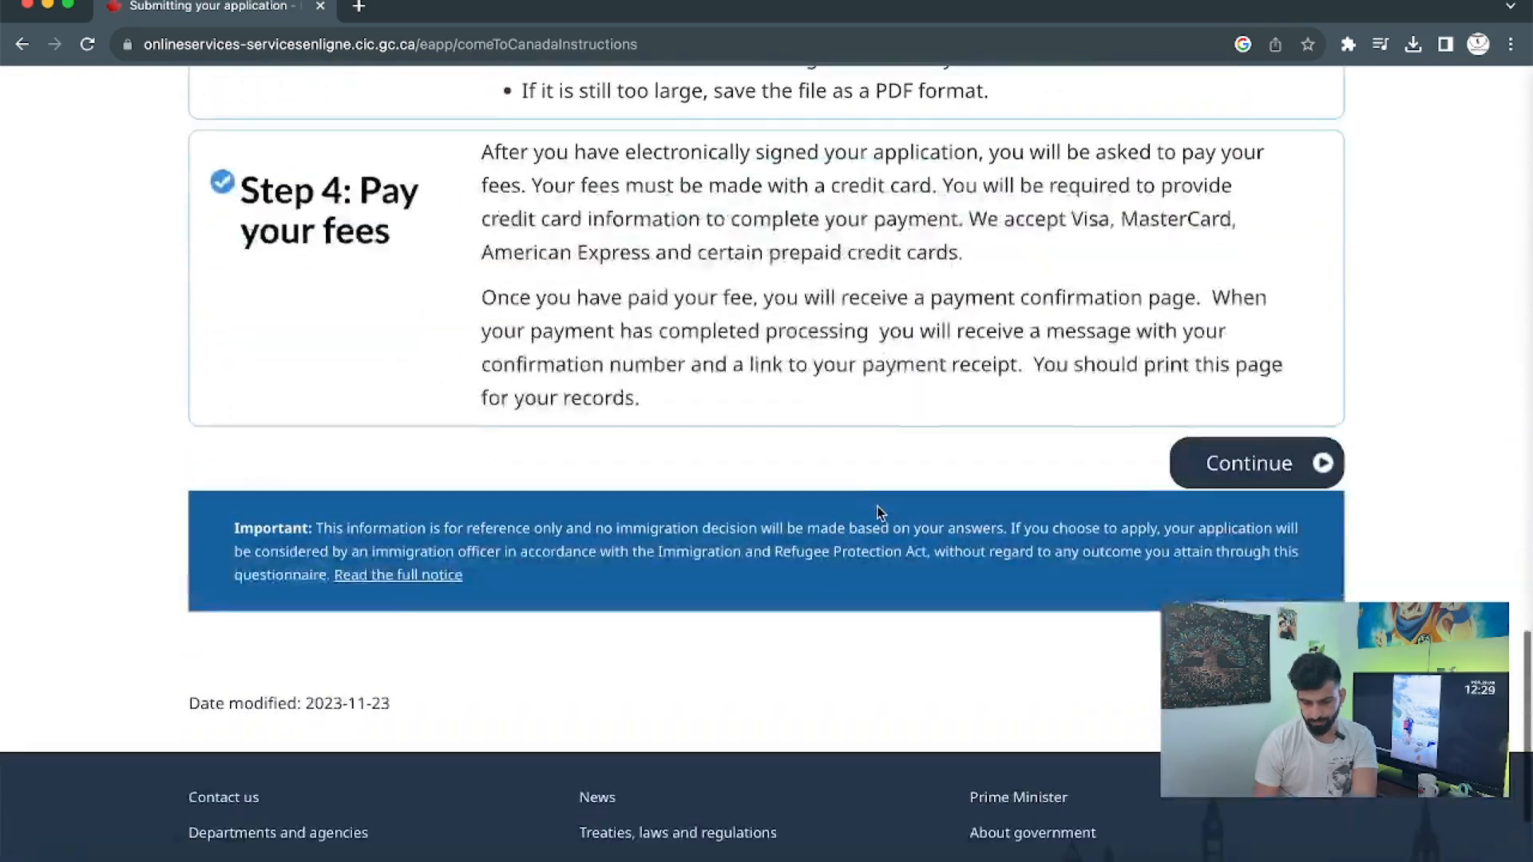
left_click(1245, 473)
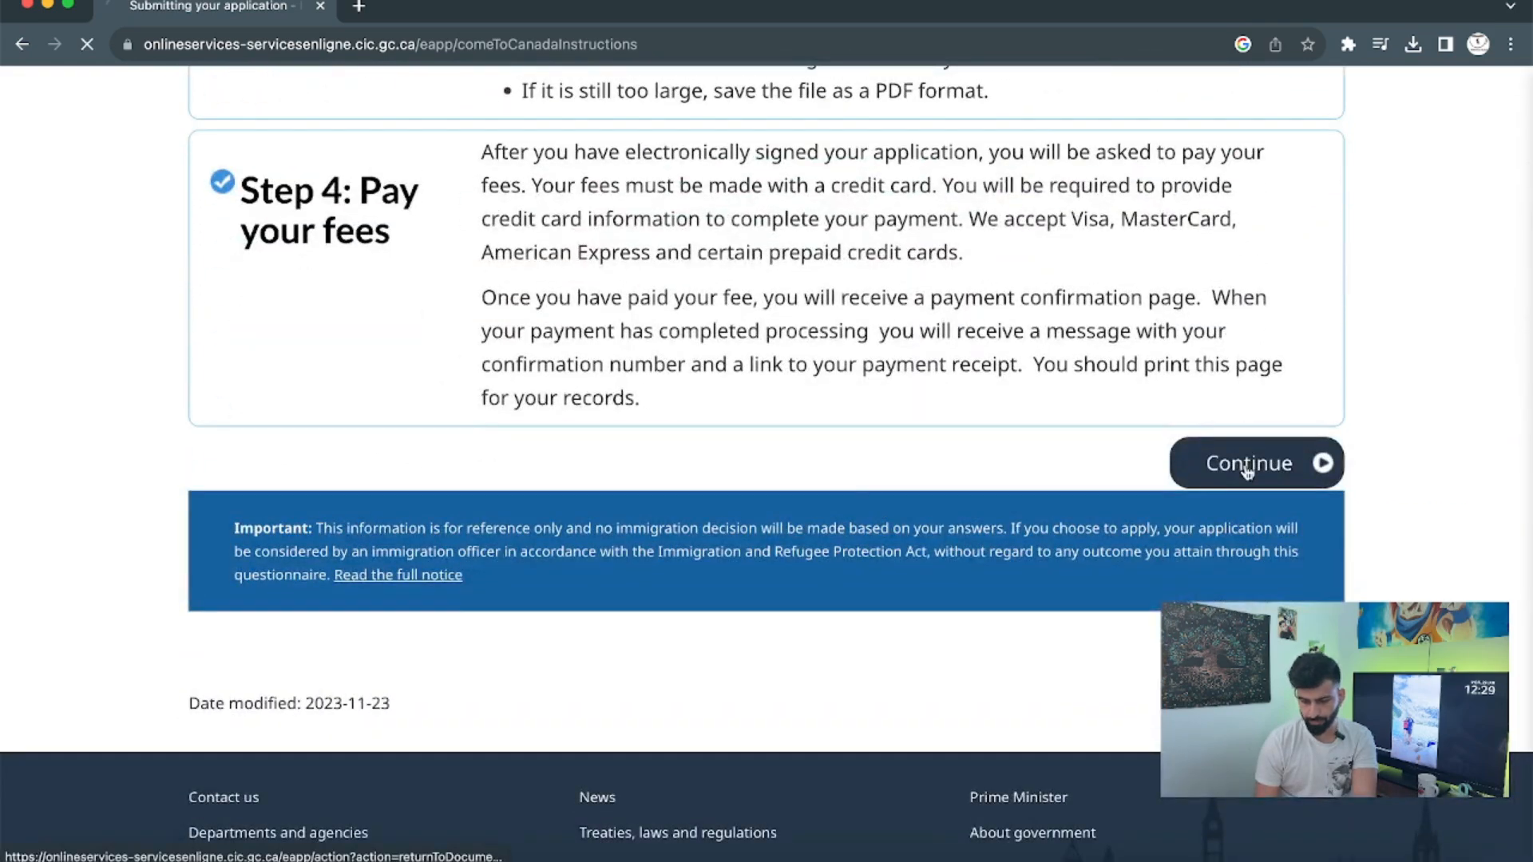
Step: Examine the document checklist's application form IMM5257 and the required work or study permit, passport and digital photo entries
scroll(739, 609, "down", 15)
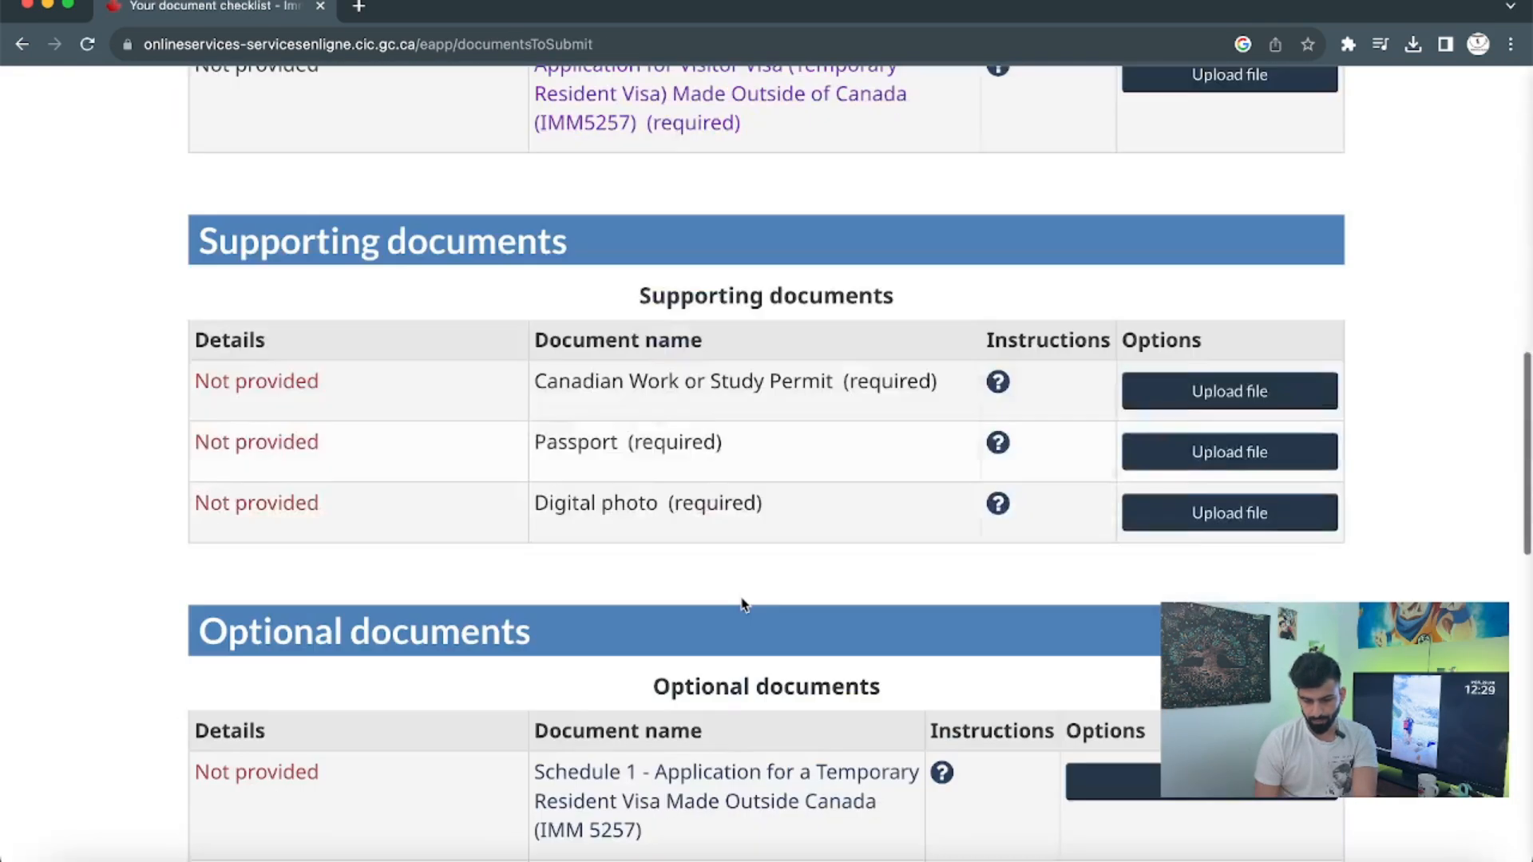
scroll(745, 602, "up", 3)
scroll(743, 605, "down", 1)
scroll(742, 605, "down", 1)
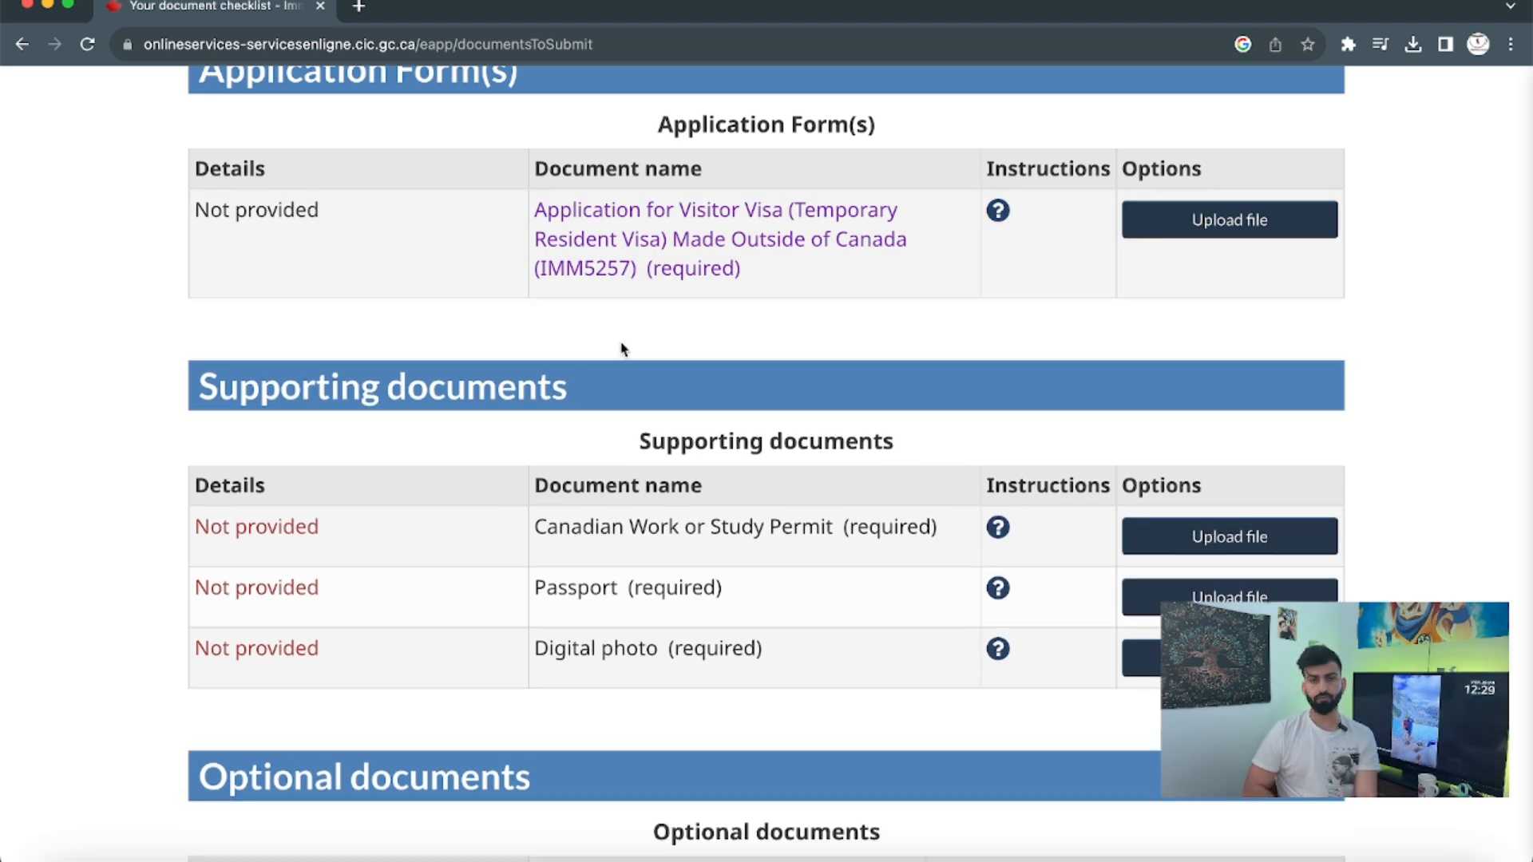
scroll(623, 348, "down", 1)
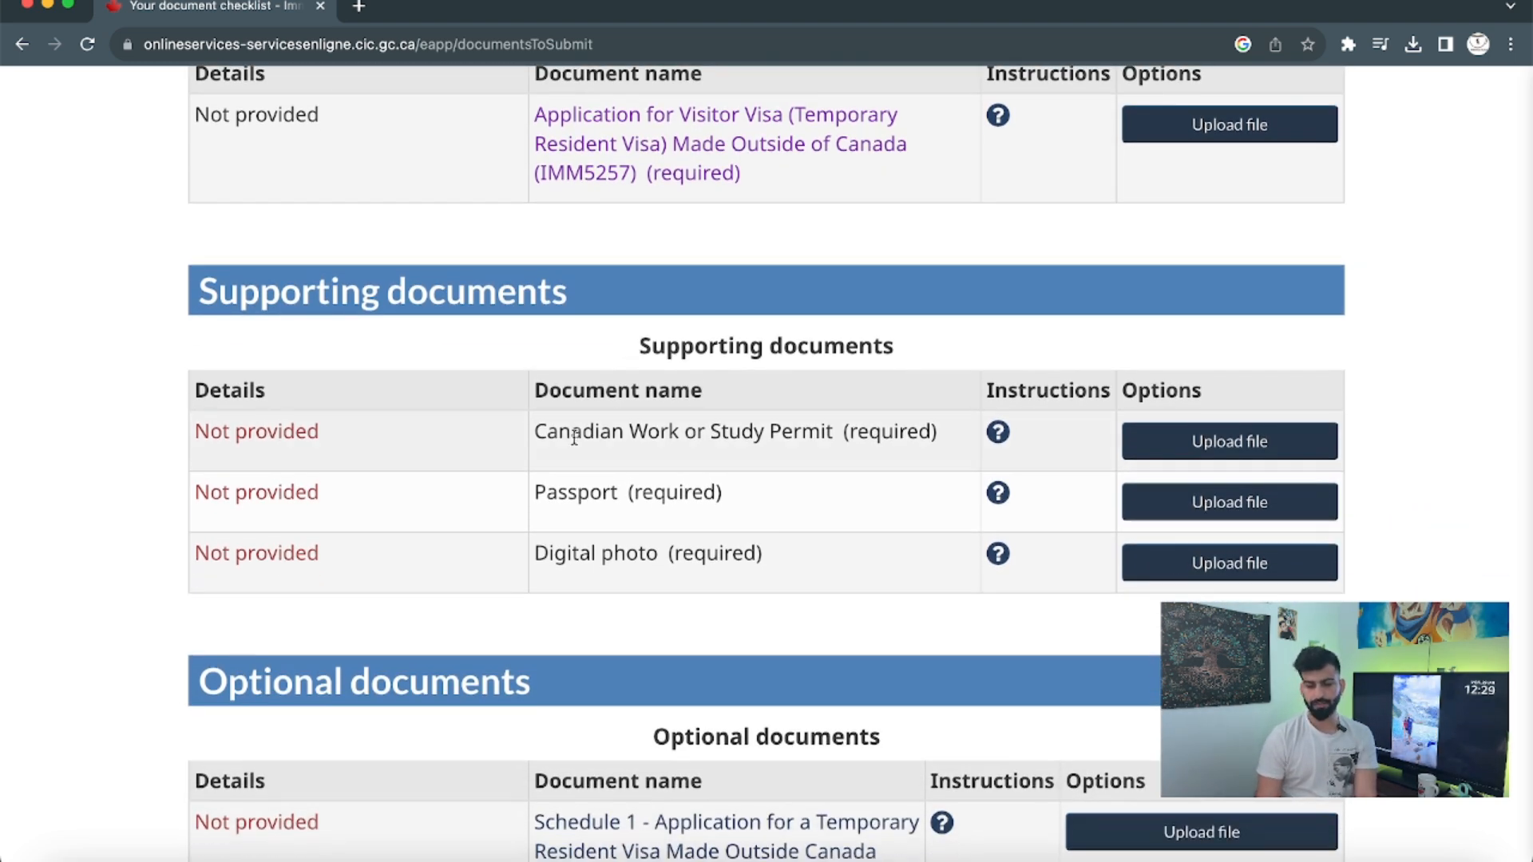
left_click_drag(571, 436, 739, 438)
left_click_drag(568, 495, 773, 499)
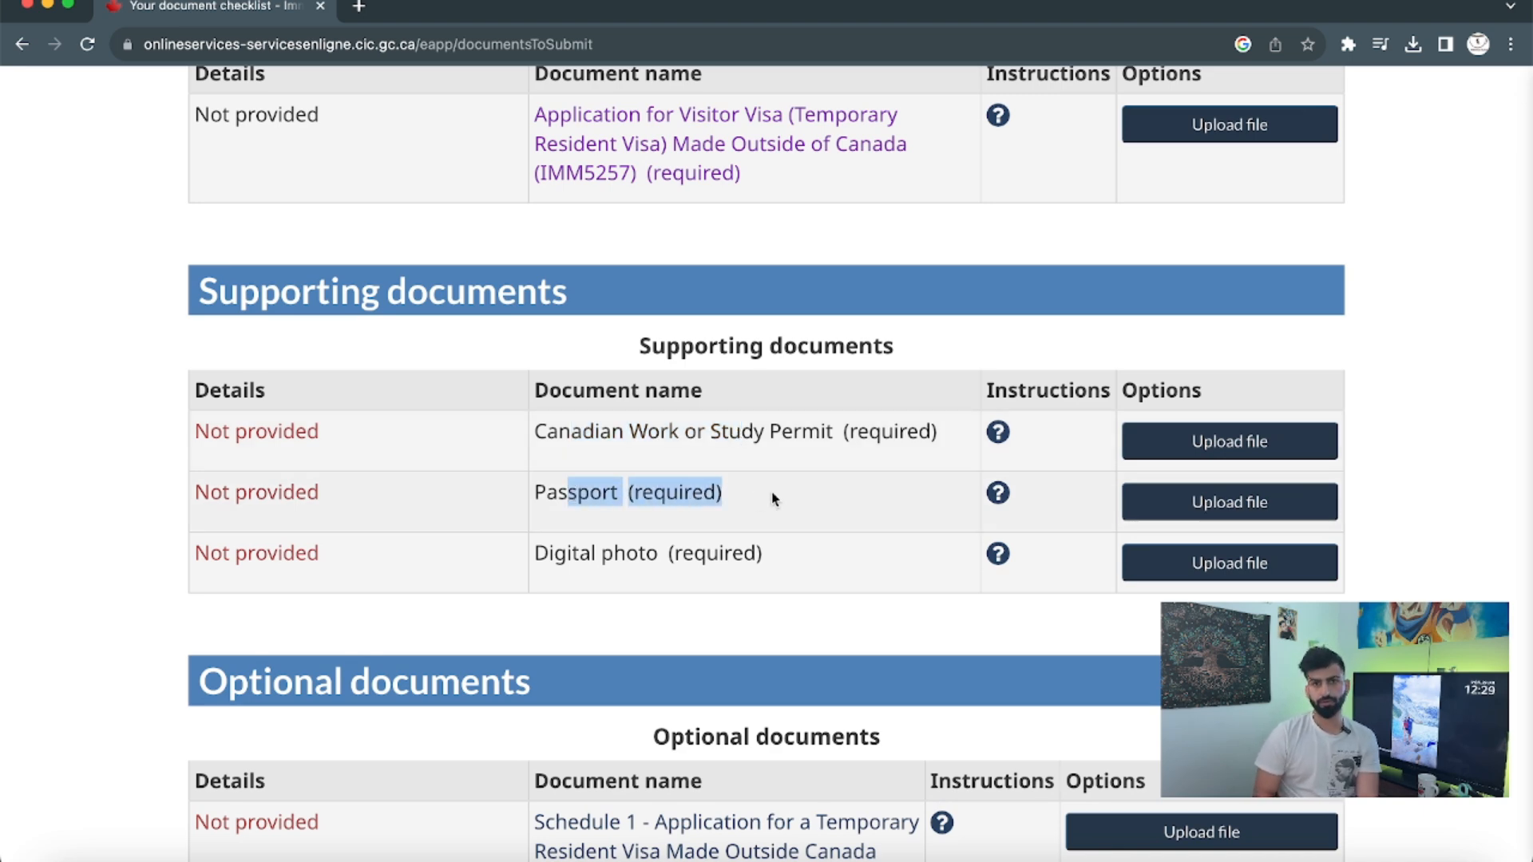
scroll(773, 499, "down", 1)
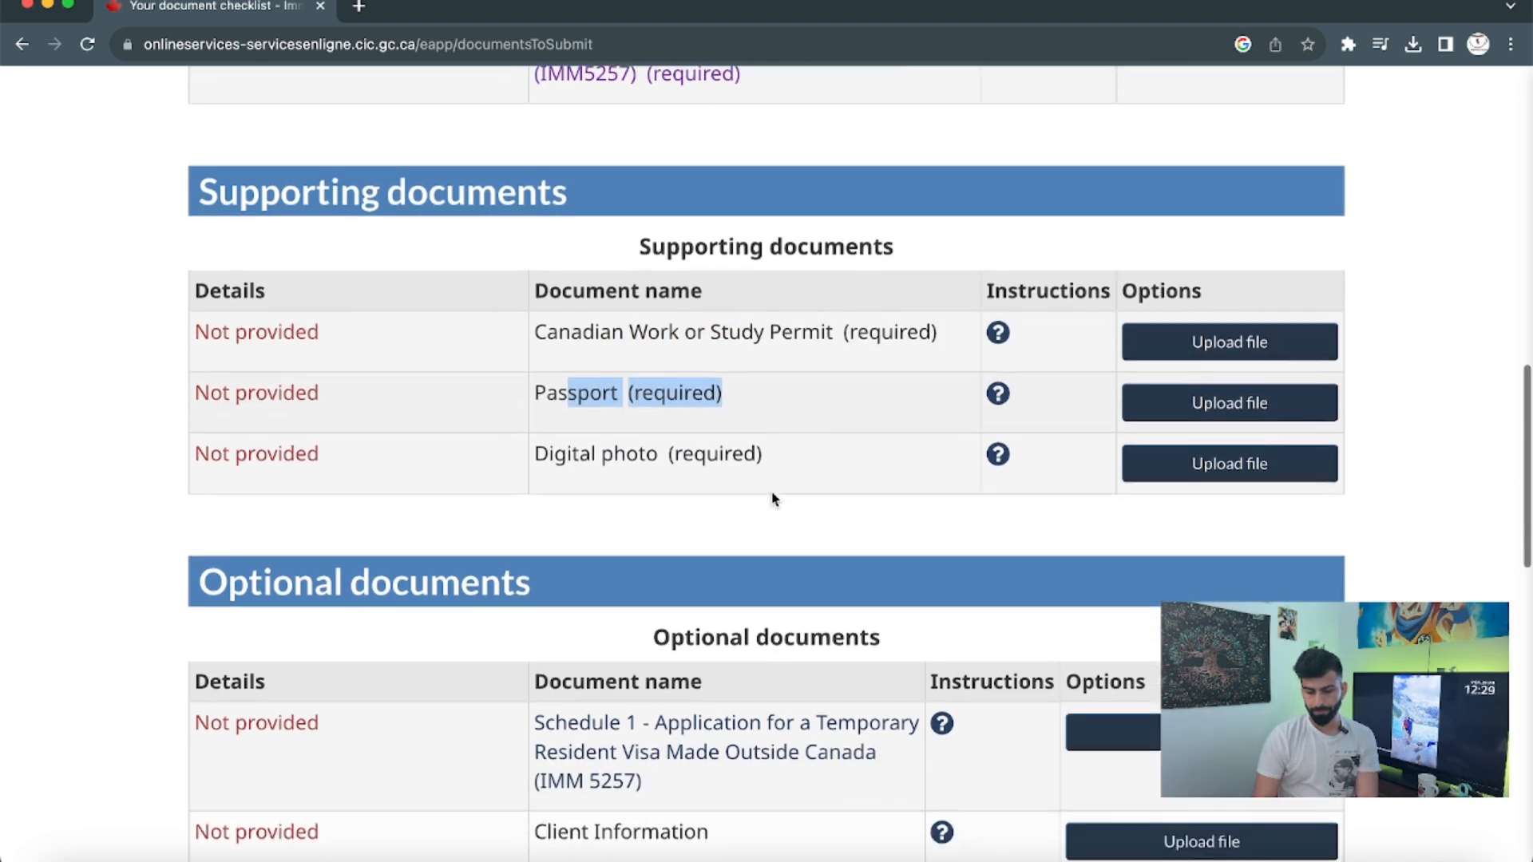
left_click_drag(568, 450, 693, 448)
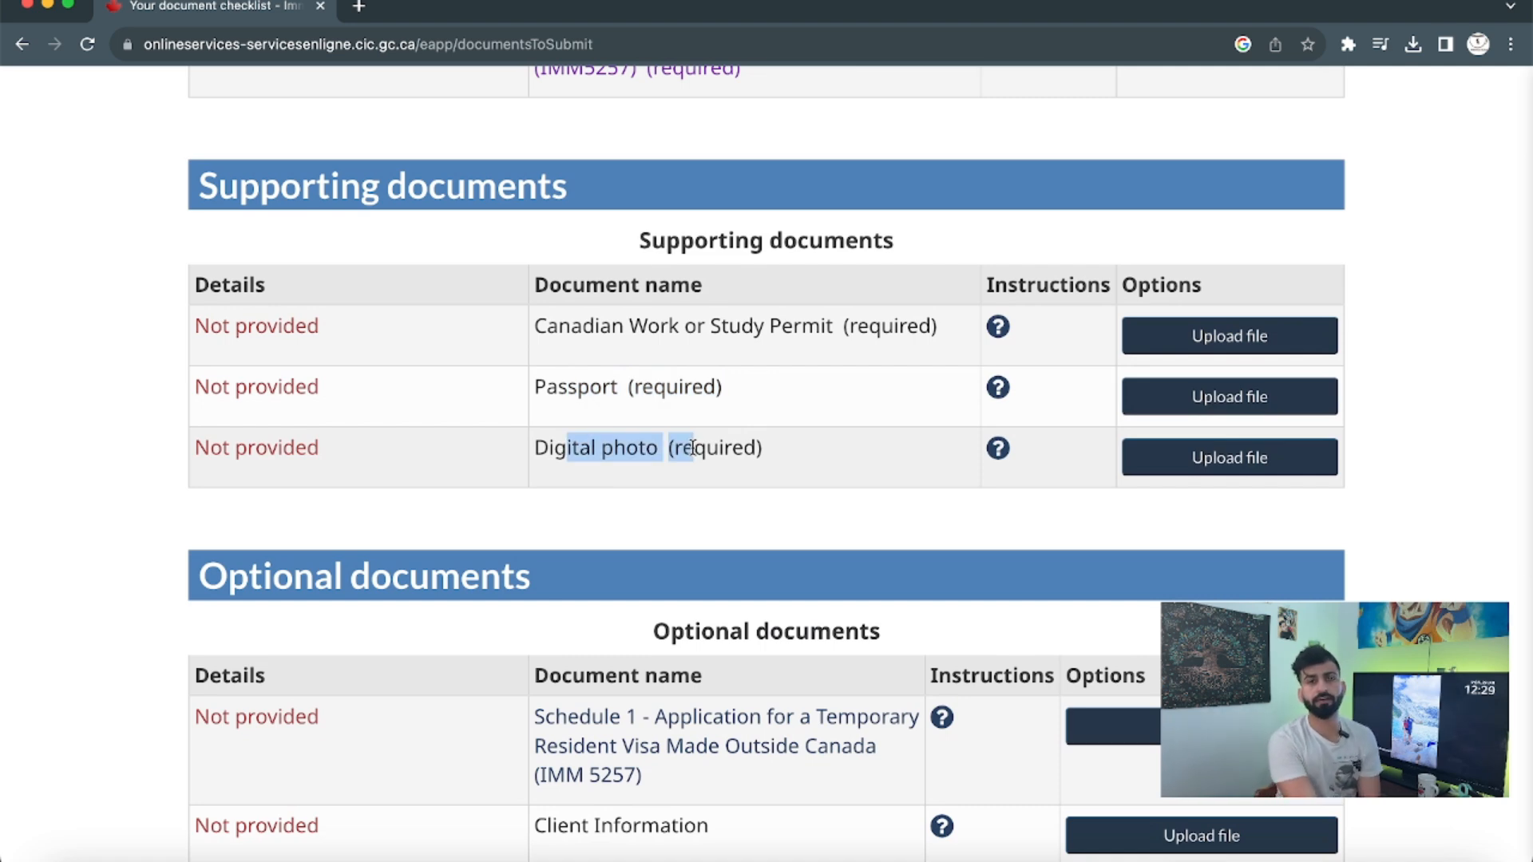
Step: Switch from the checklist's application form entry to the filled-in IMM5257 visitor visa form in Adobe Acrobat, dismissing the file selection dialog
scroll(693, 447, "up", 3)
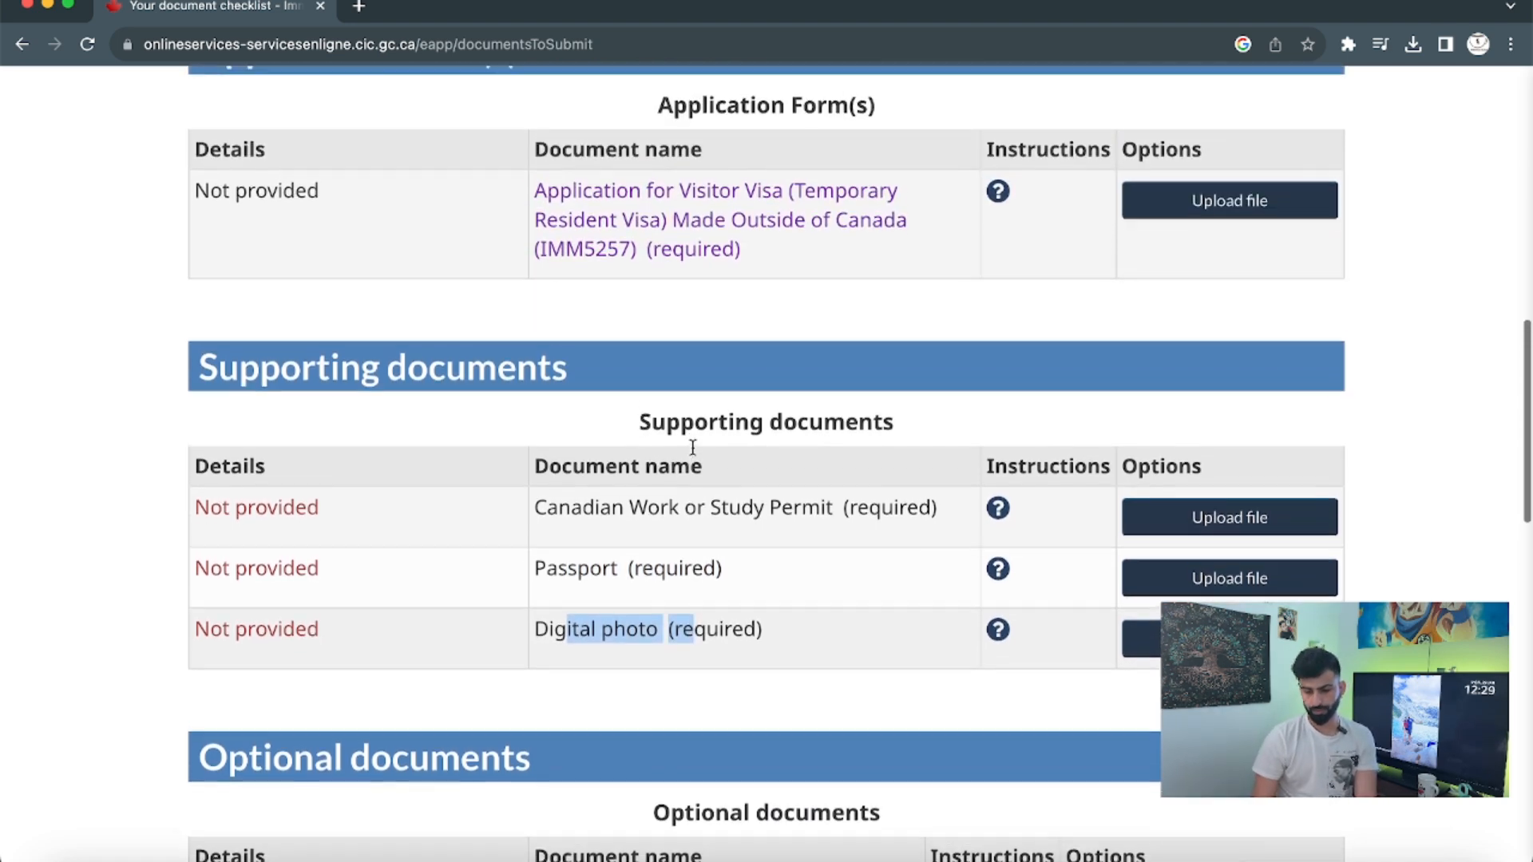
left_click(848, 323)
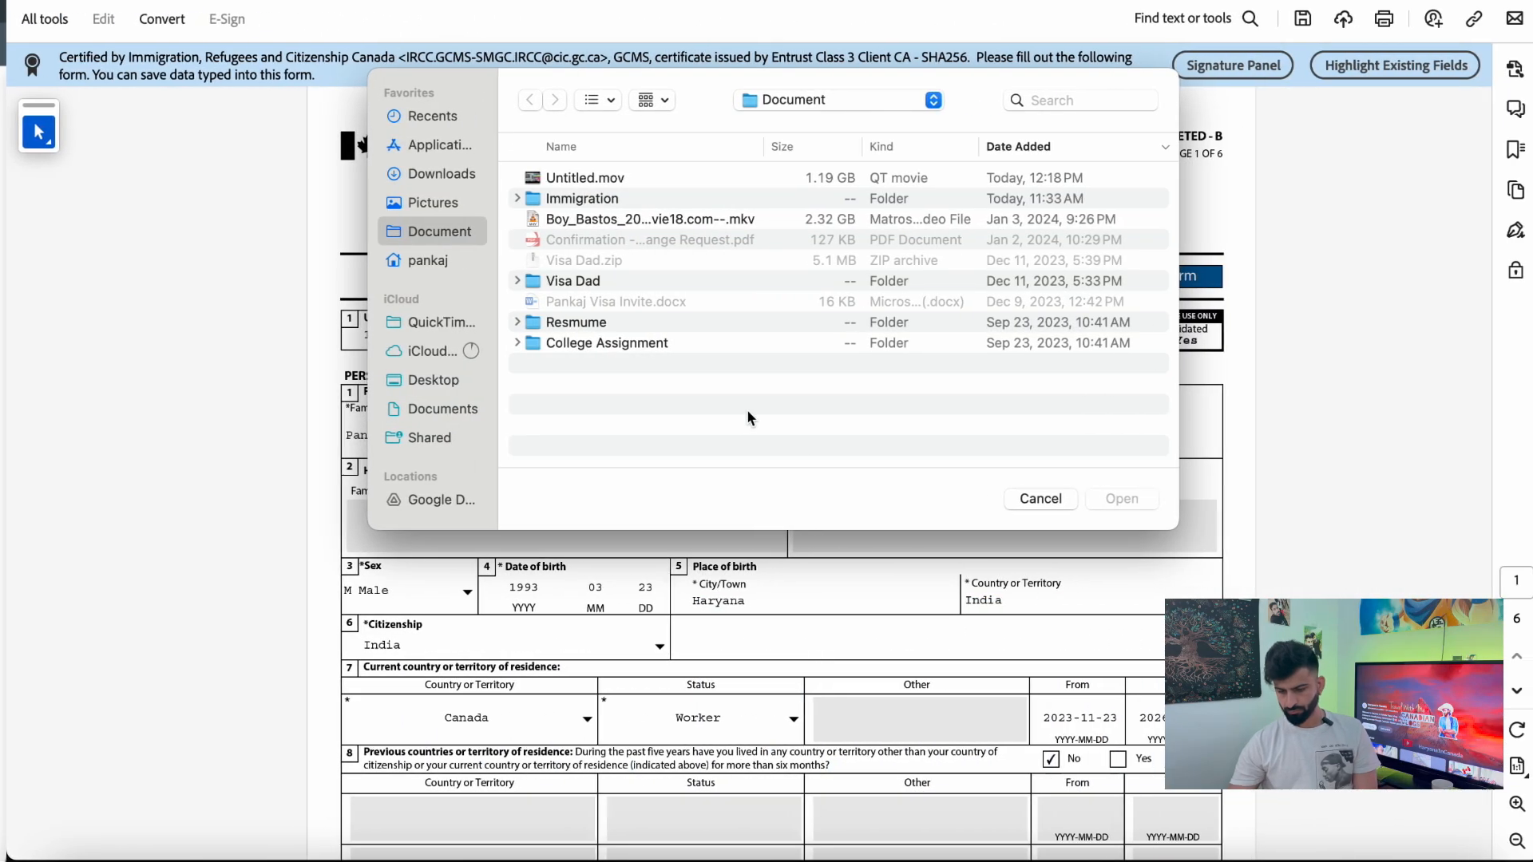
key("Escape")
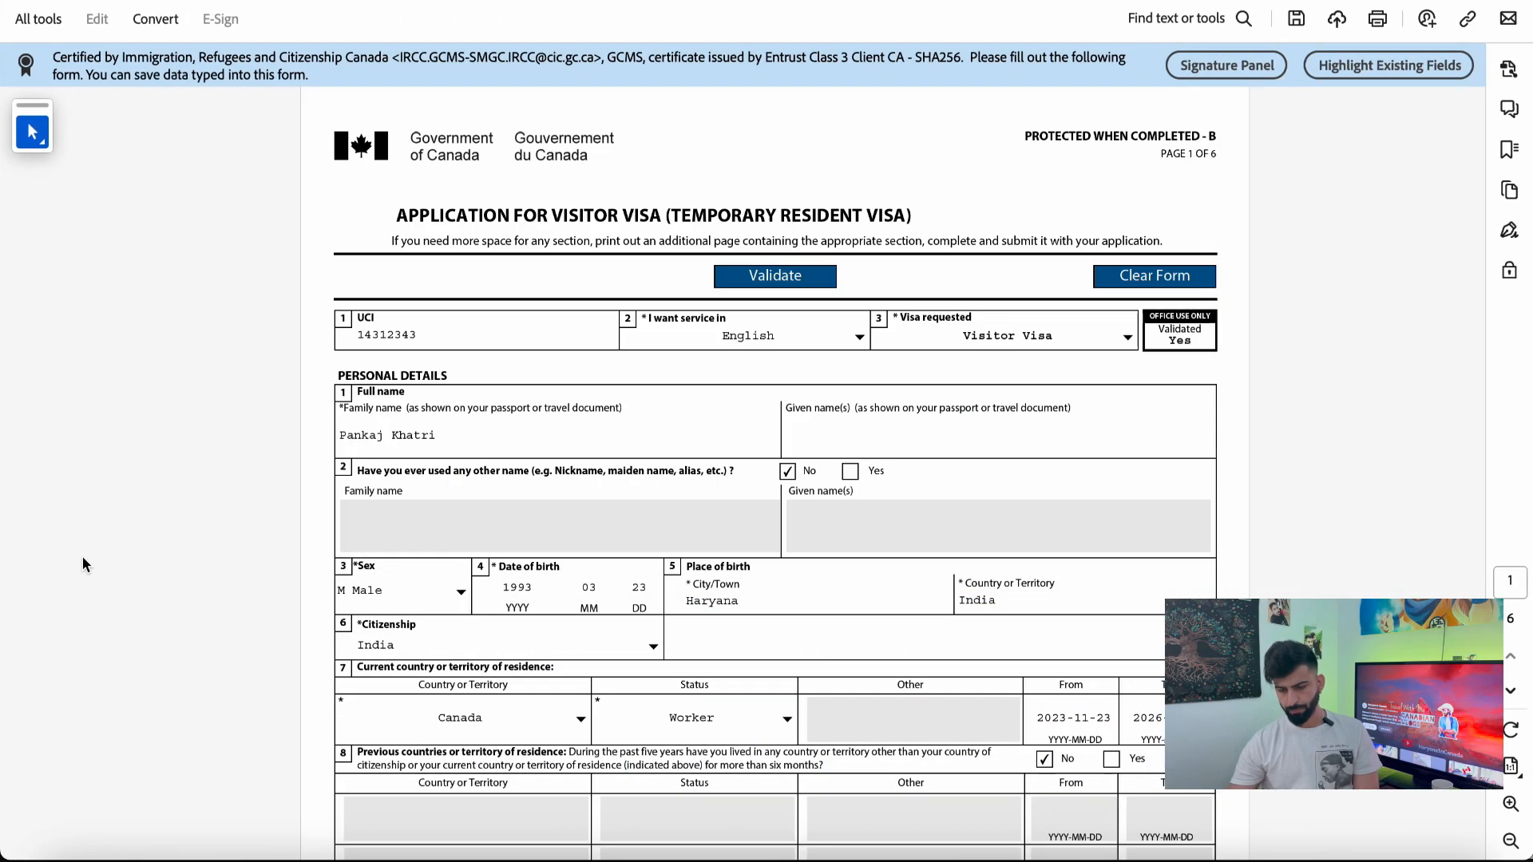
Step: Examine the form's UCI, service language, requested visa, full name and other-name entries on page 1
left_click(473, 344)
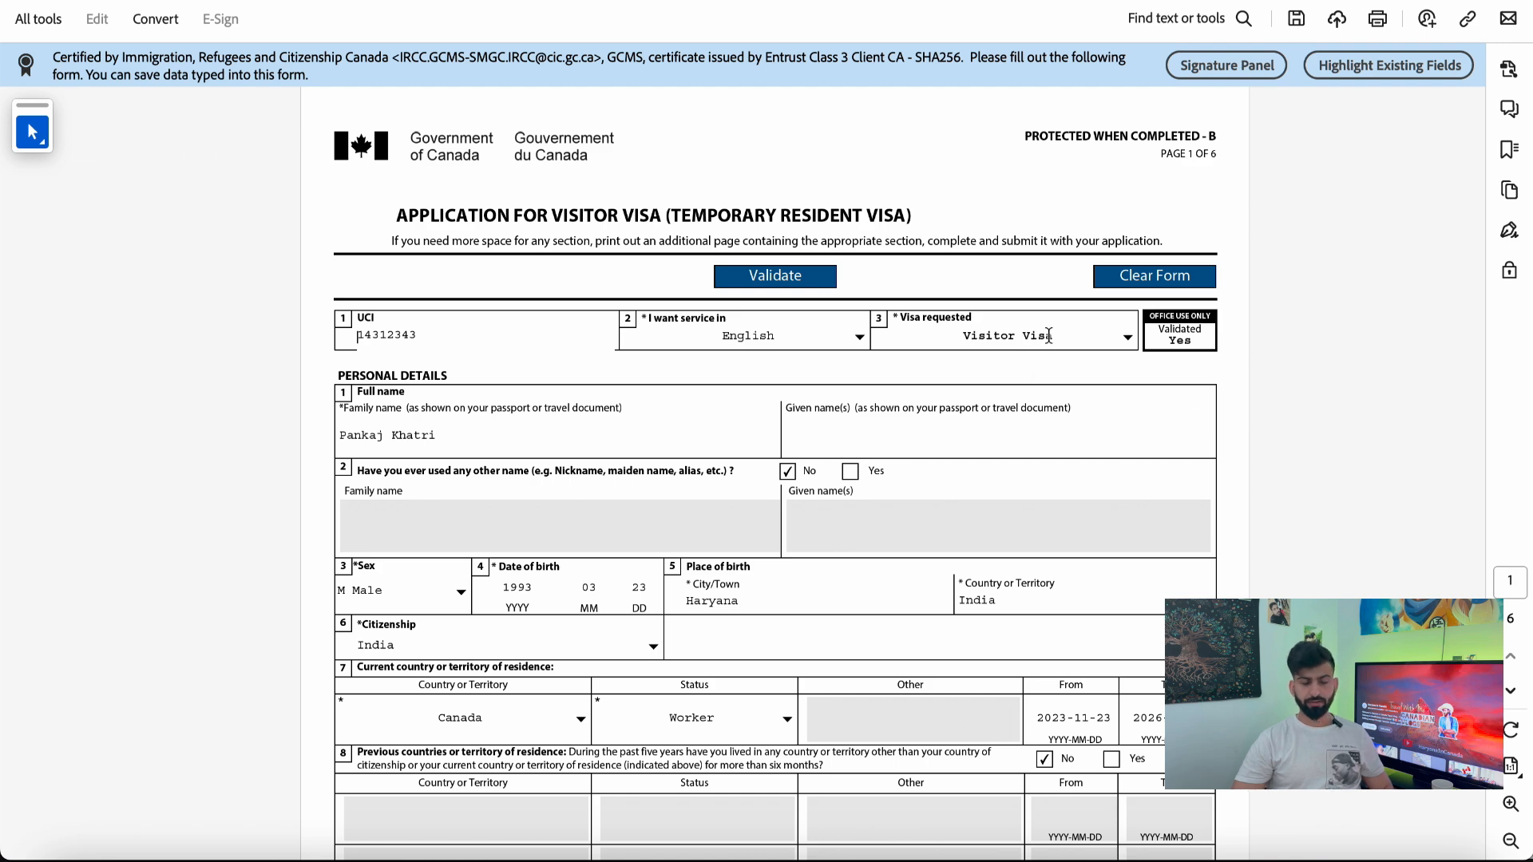
scroll(798, 399, "down", 3)
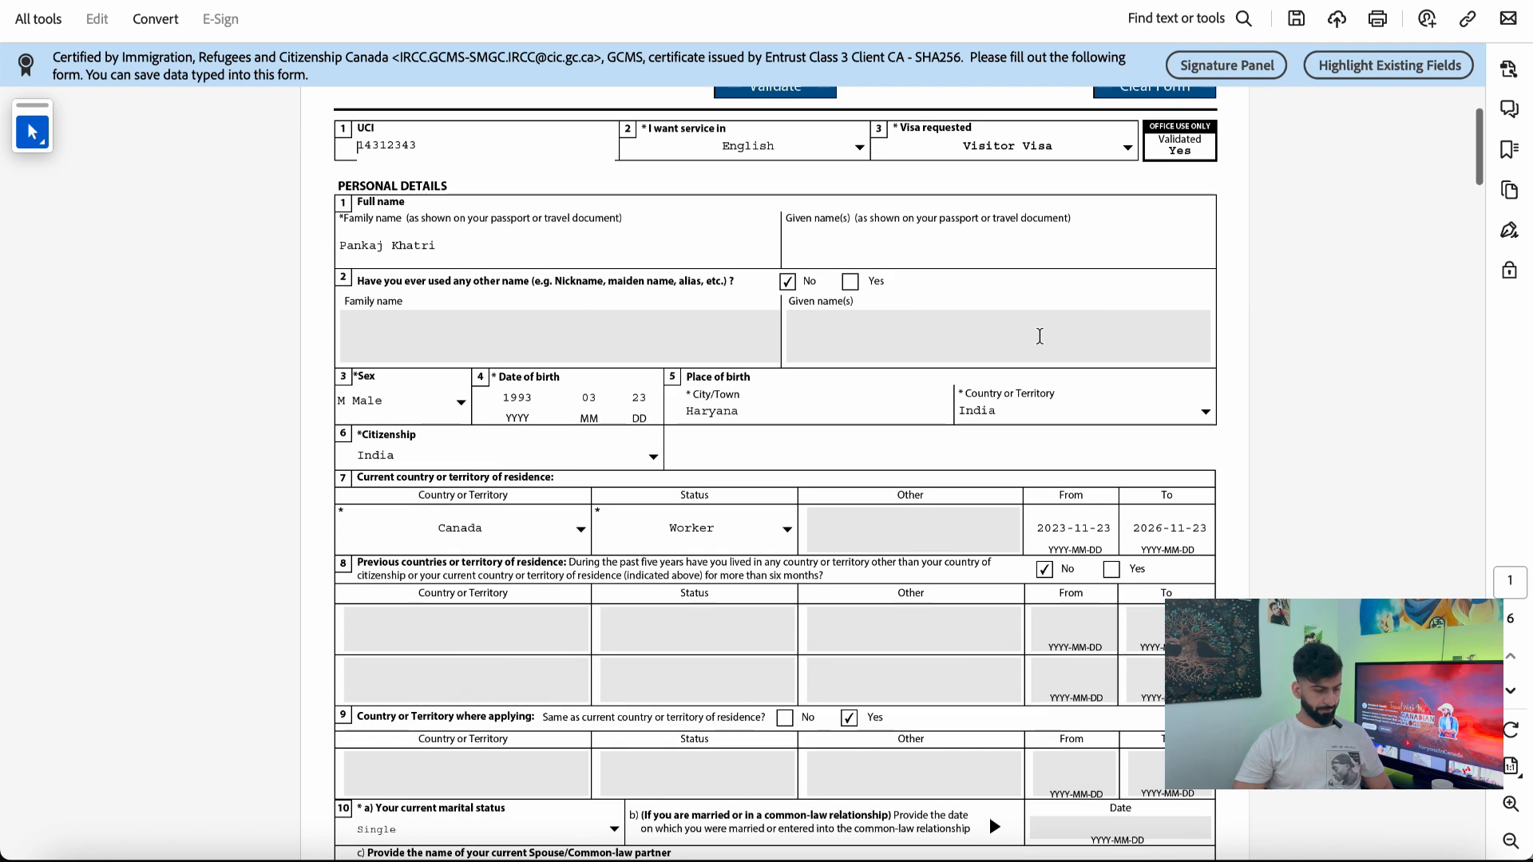
left_click(495, 248)
left_click_drag(495, 248, 279, 250)
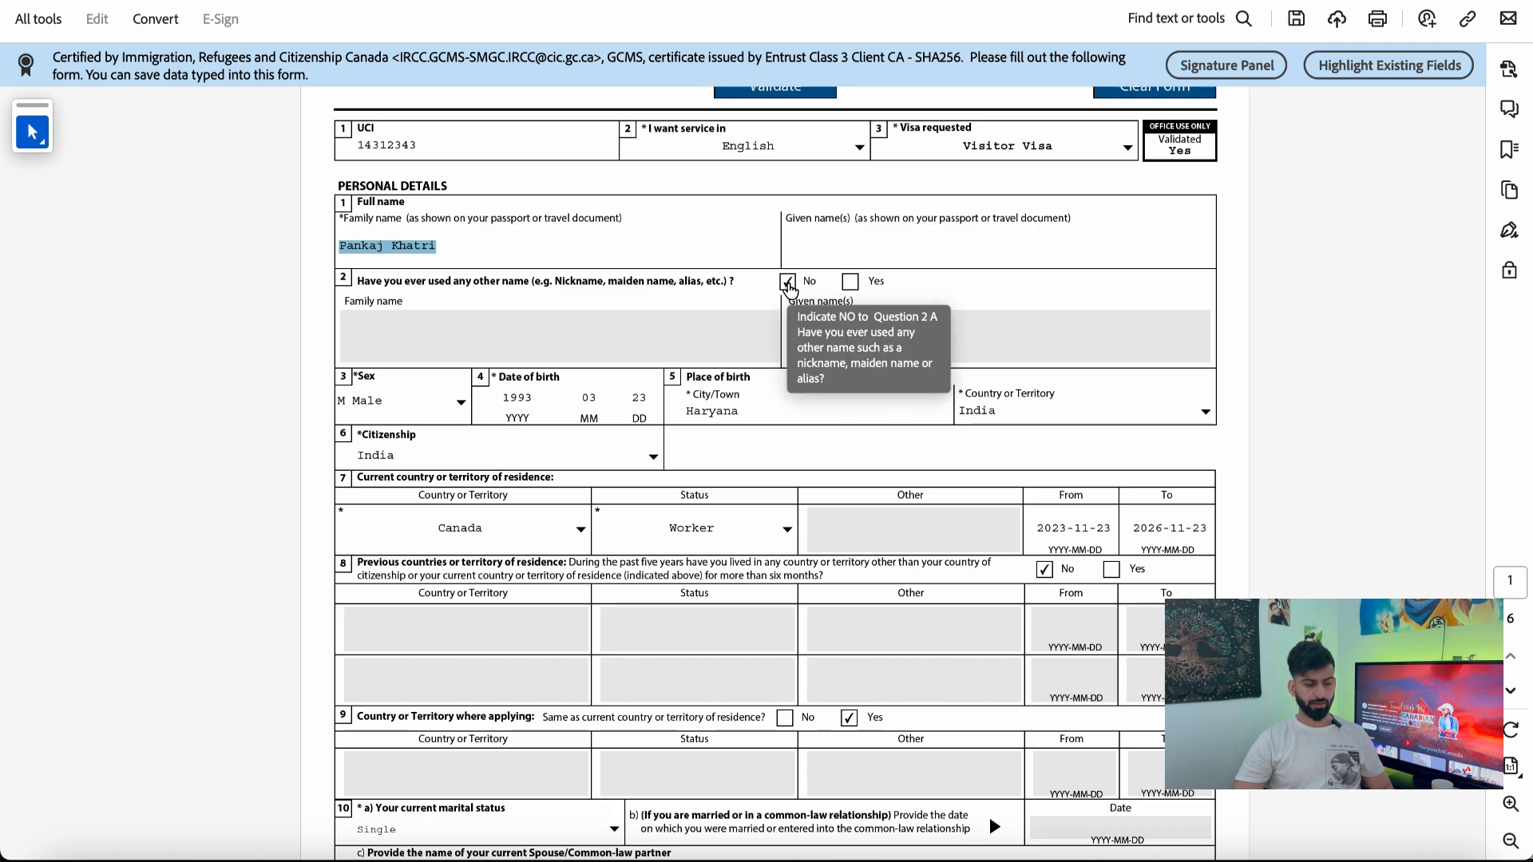
Step: Examine the sex options and the birth, citizenship, country of residence, country where applying and marital status entries on page 1
scroll(789, 288, "down", 3)
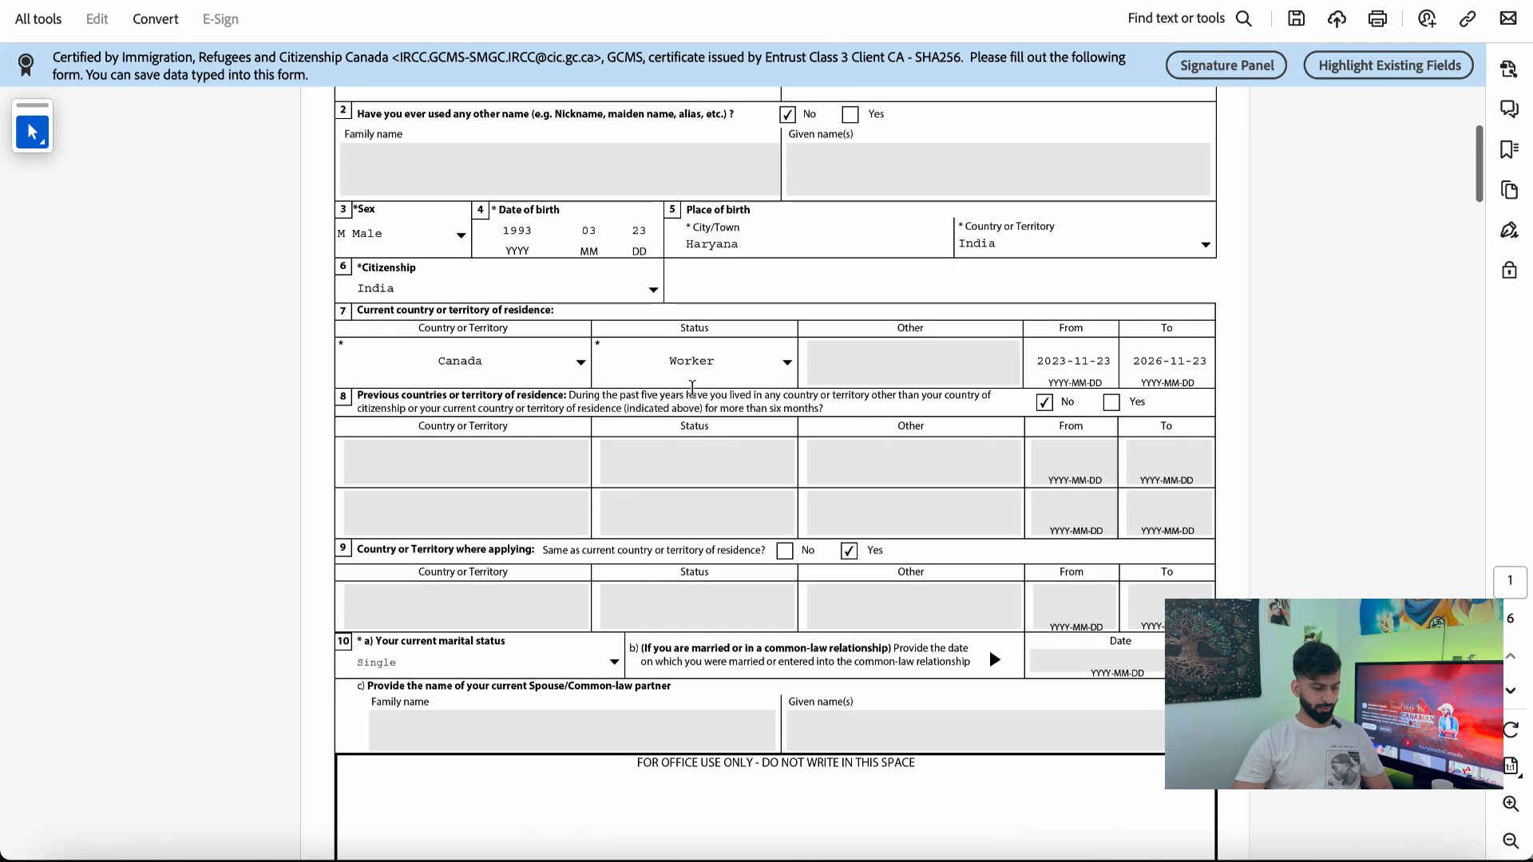
left_click(460, 239)
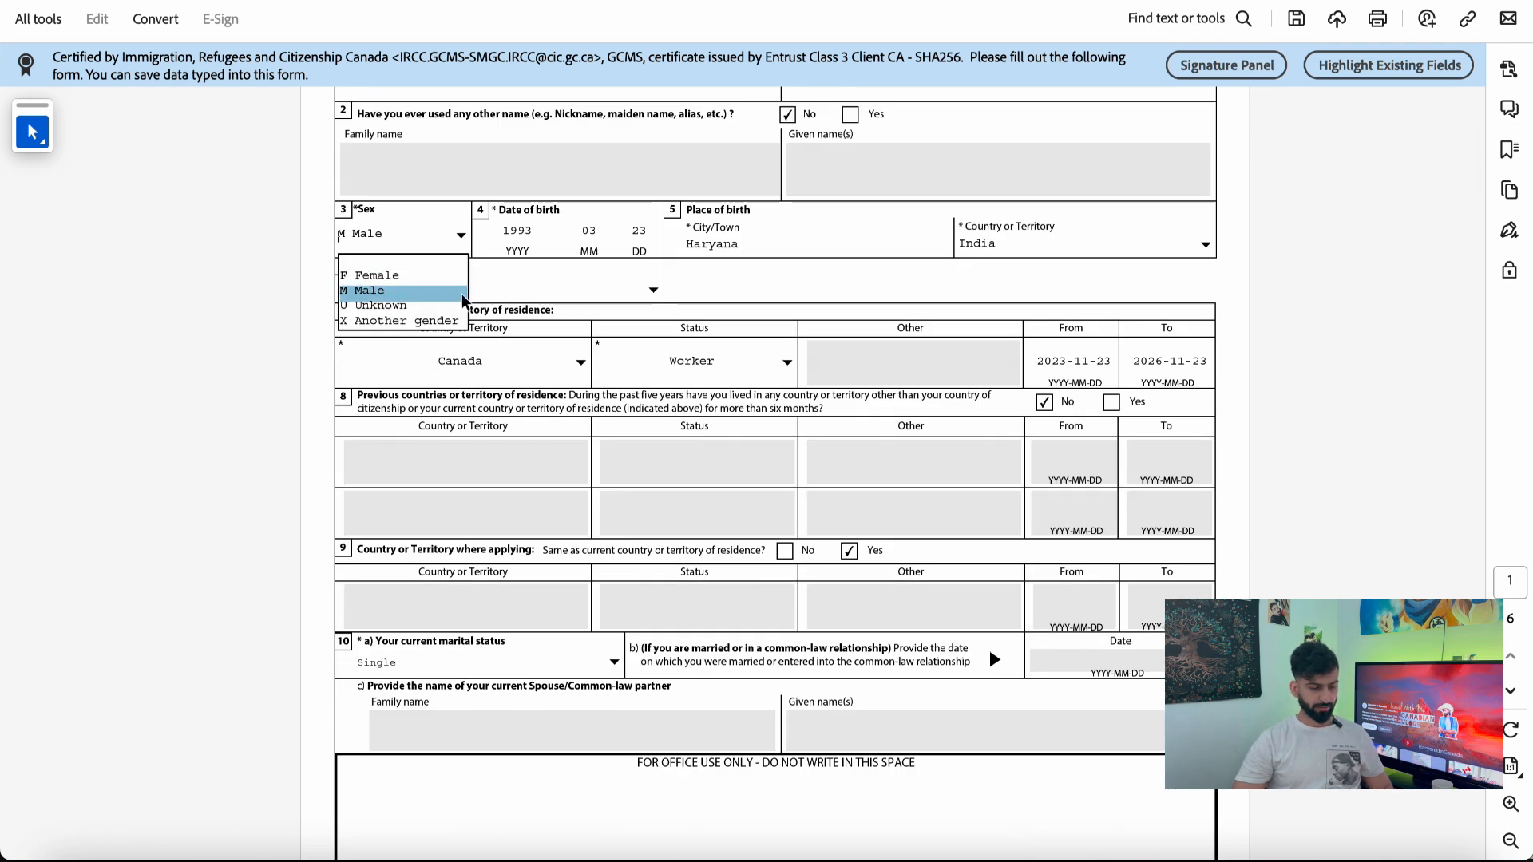
left_click(529, 286)
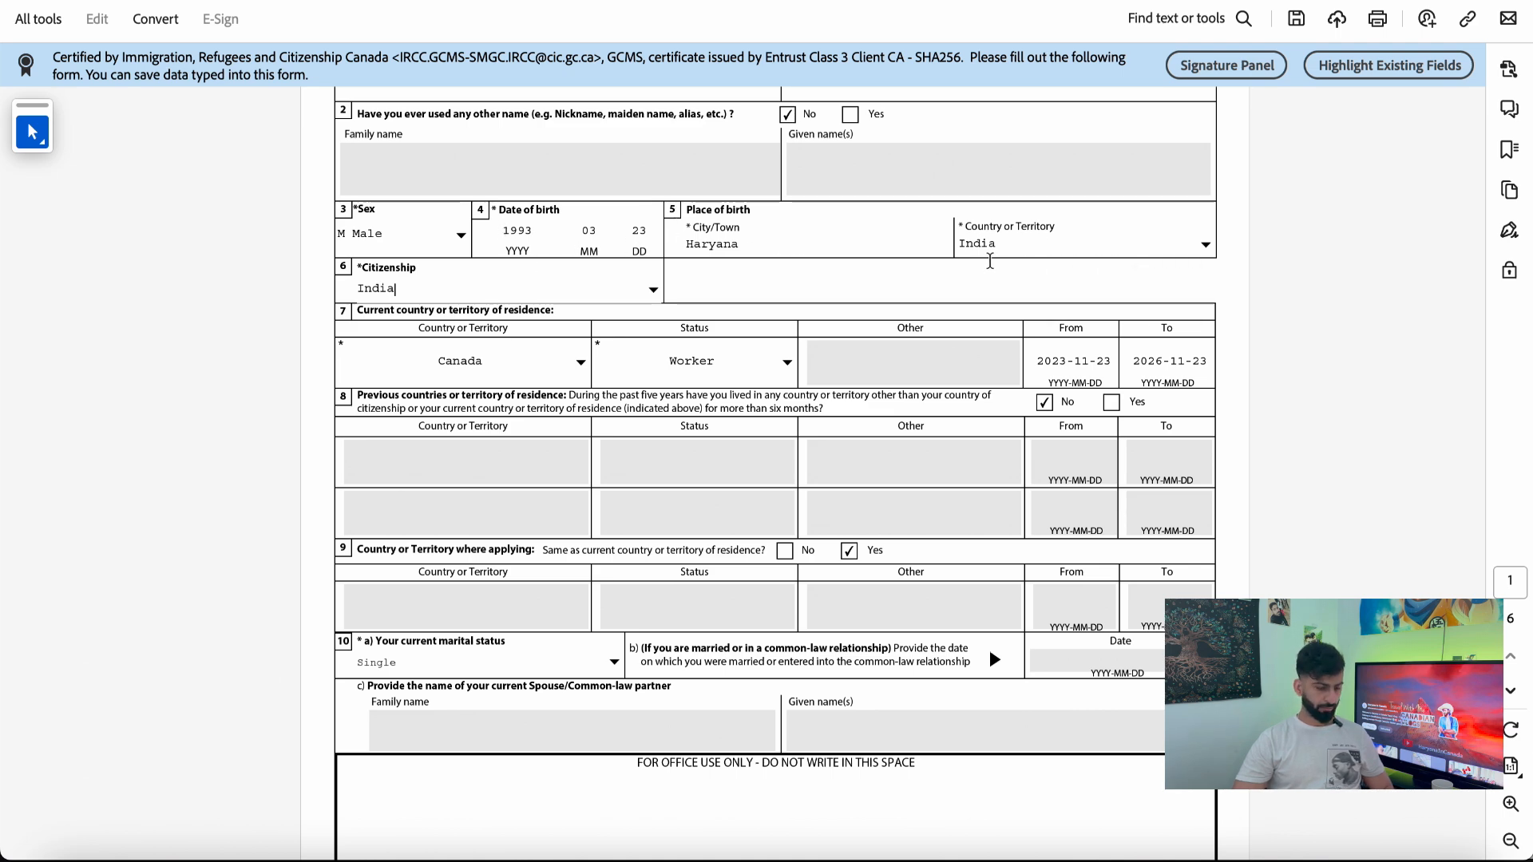
scroll(604, 293, "down", 2)
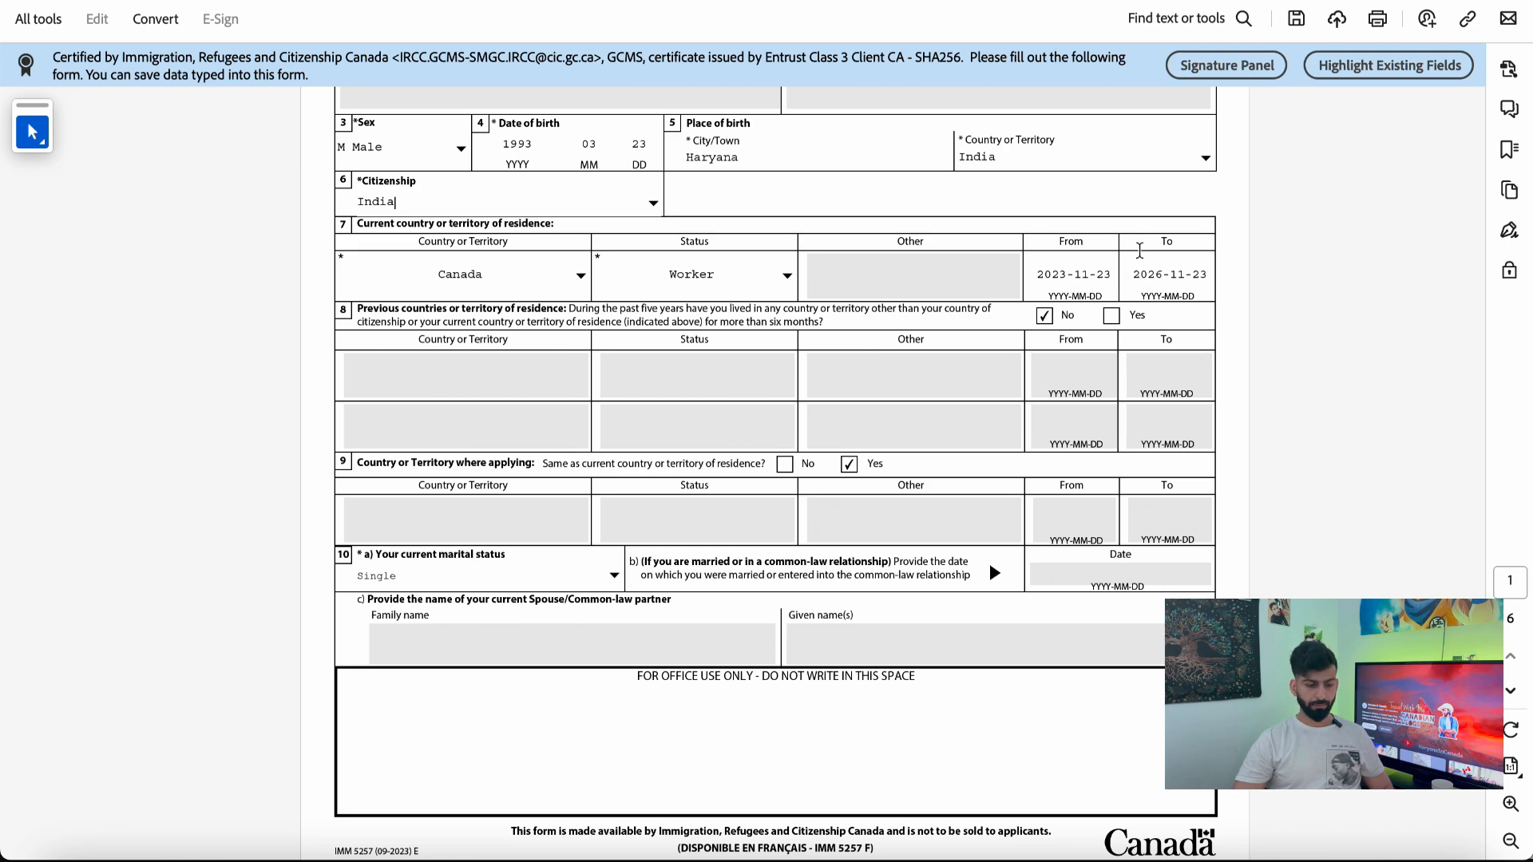
scroll(839, 324, "down", 3)
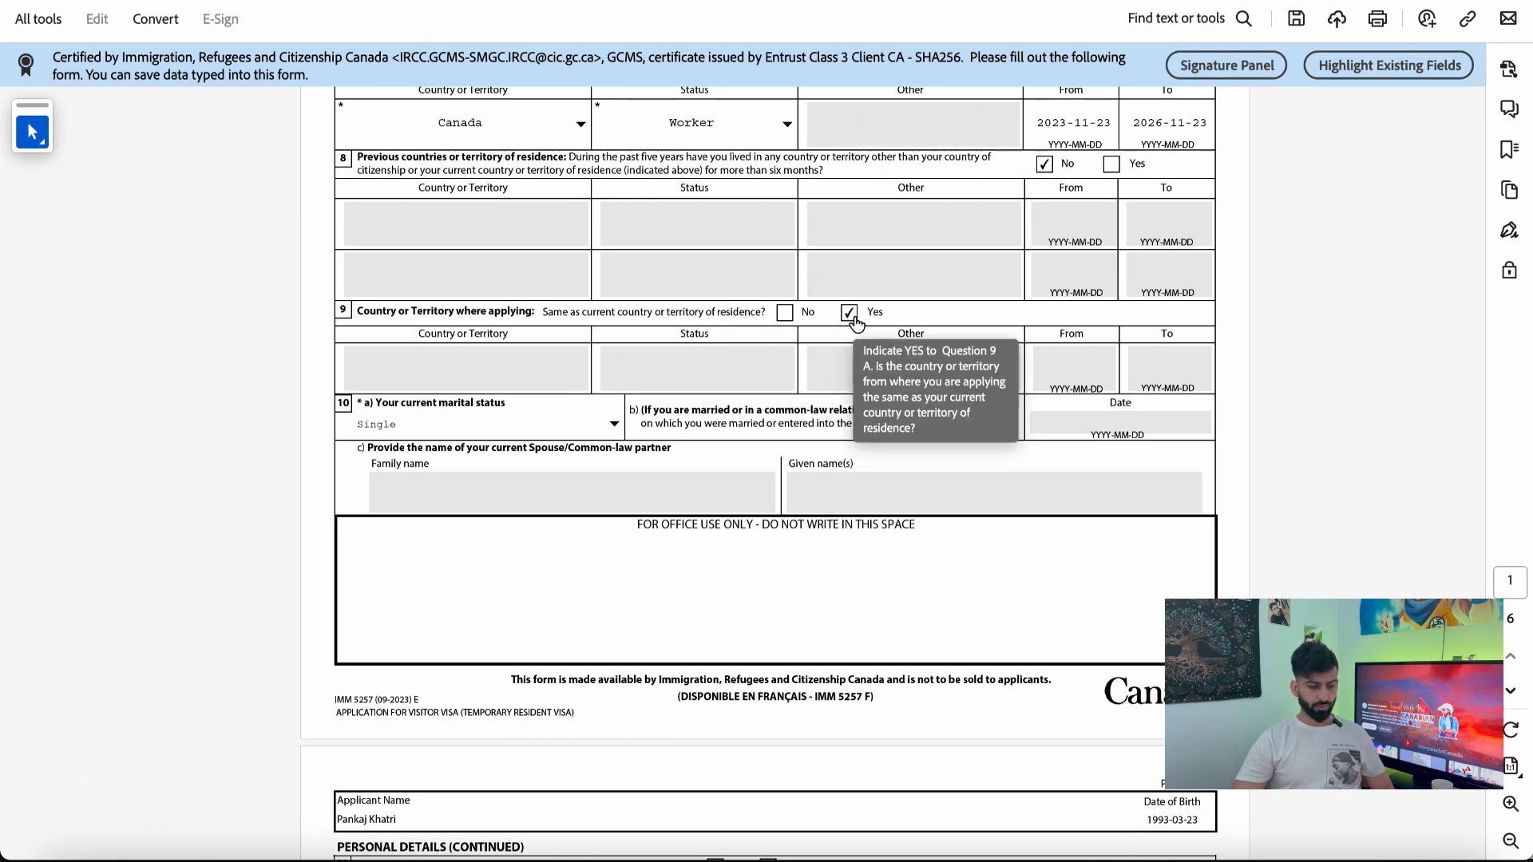
scroll(761, 419, "down", 3)
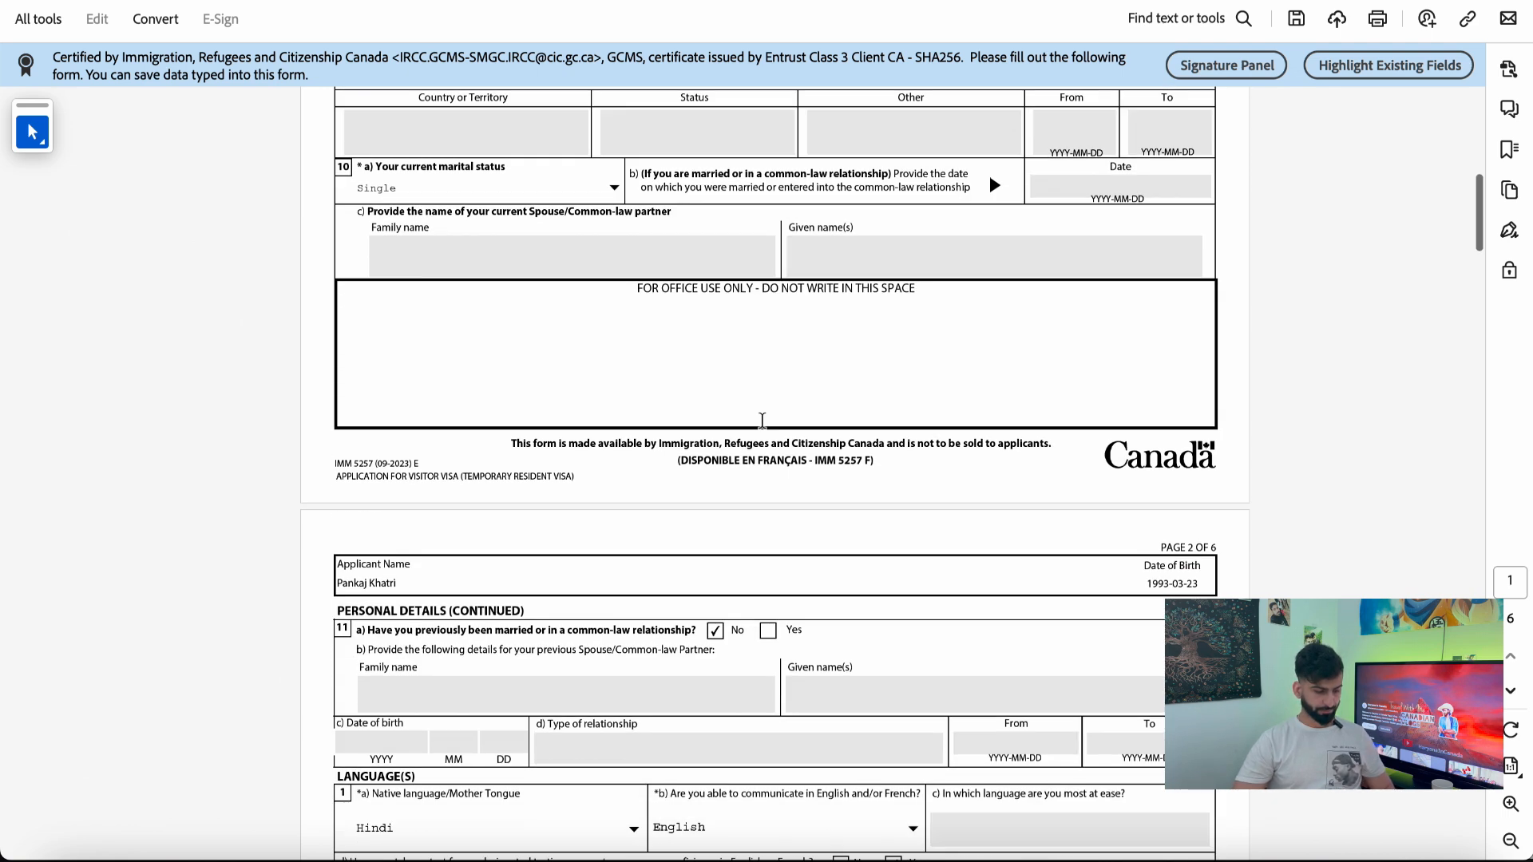
Step: Examine the previous relationship, languages and passport entries on page 2 of the form
scroll(762, 419, "down", 5)
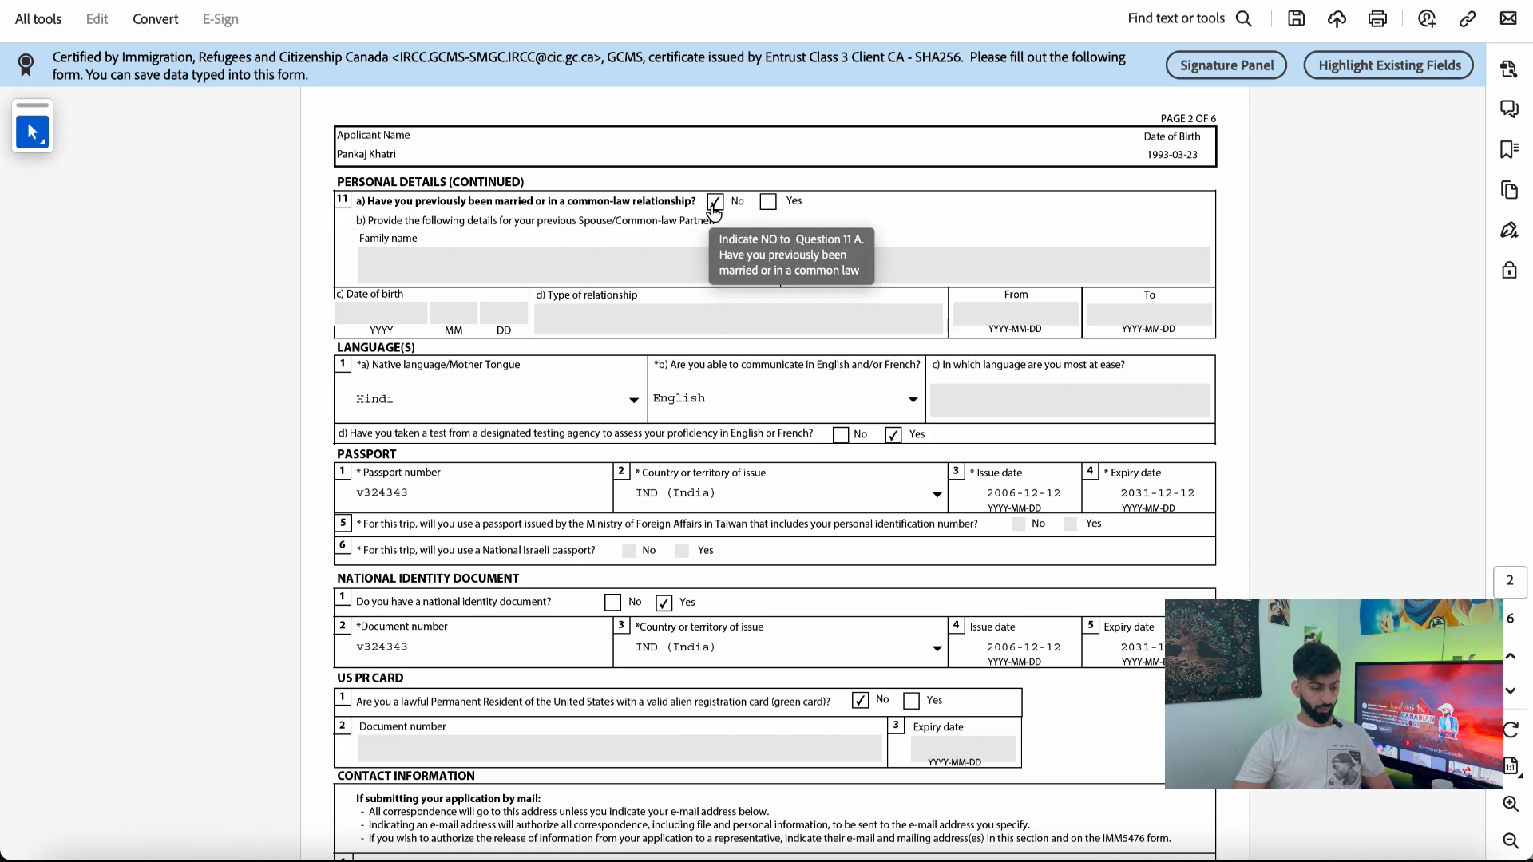
scroll(653, 360, "down", 1)
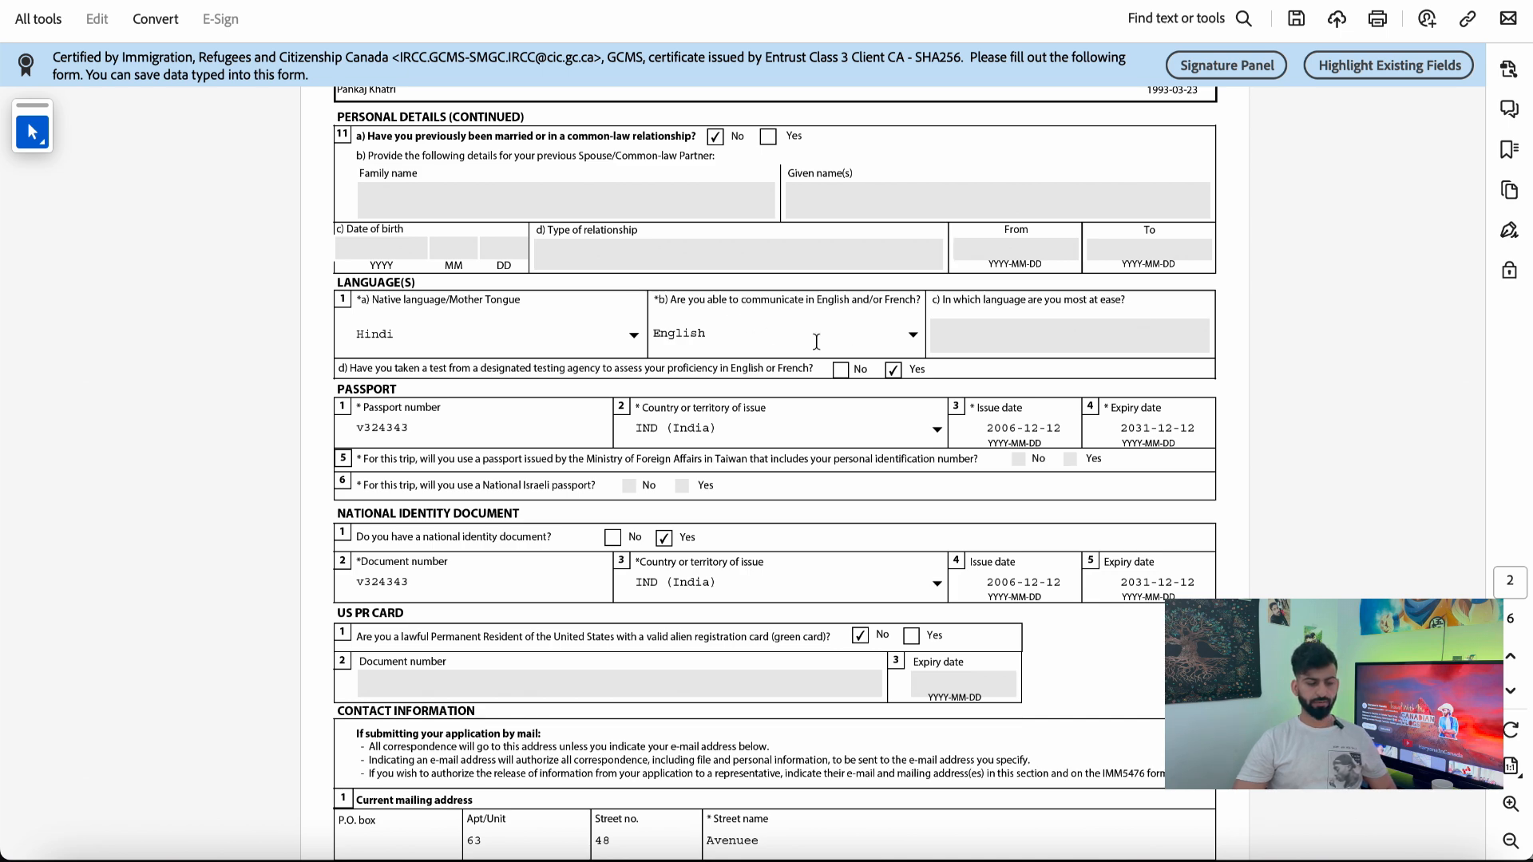
scroll(770, 355, "down", 2)
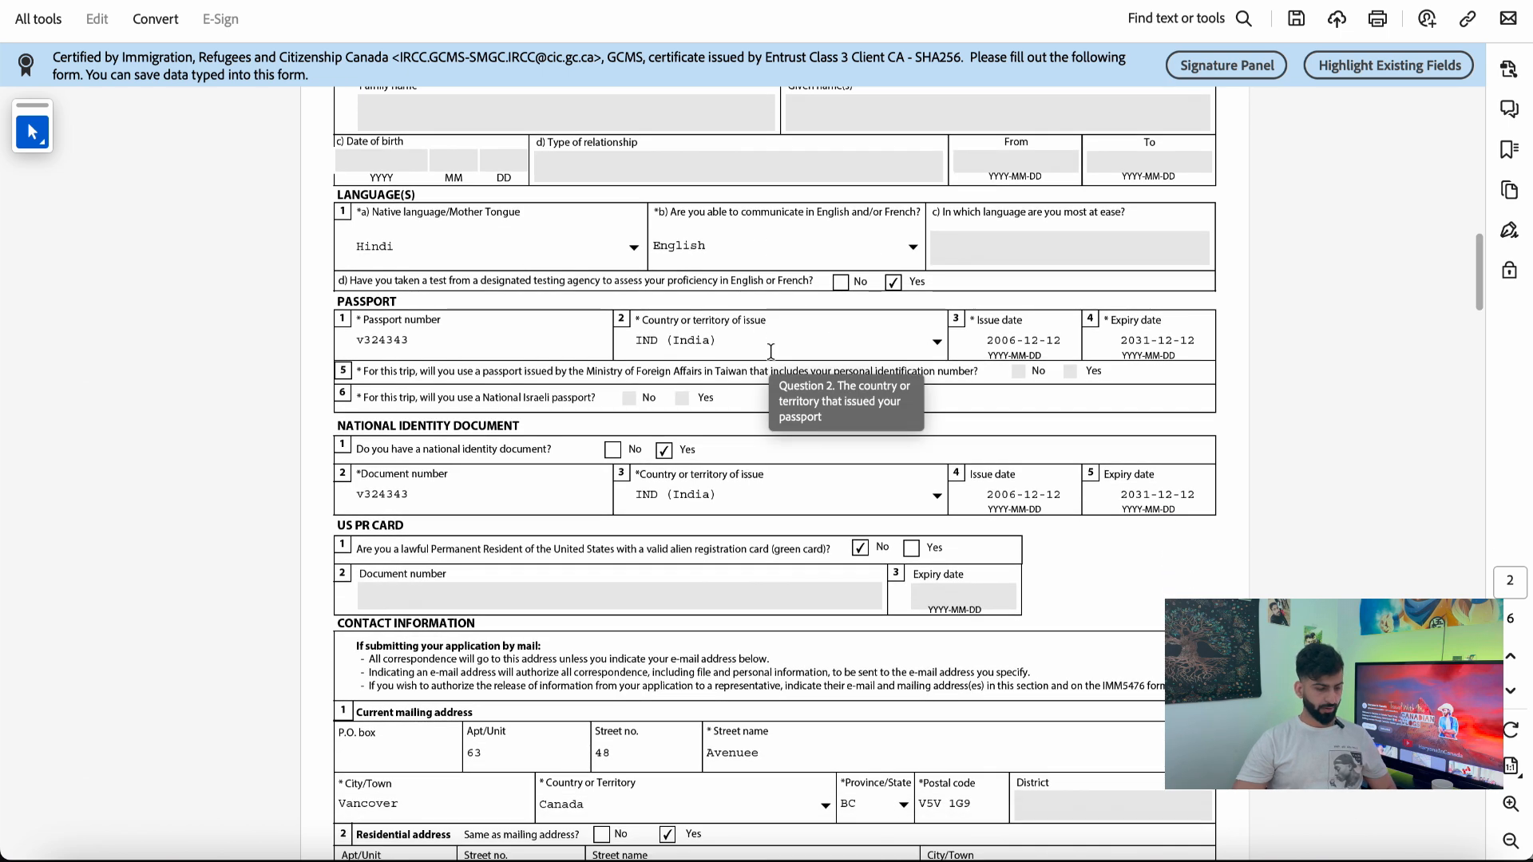
scroll(602, 448, "down", 1)
double_click(461, 268)
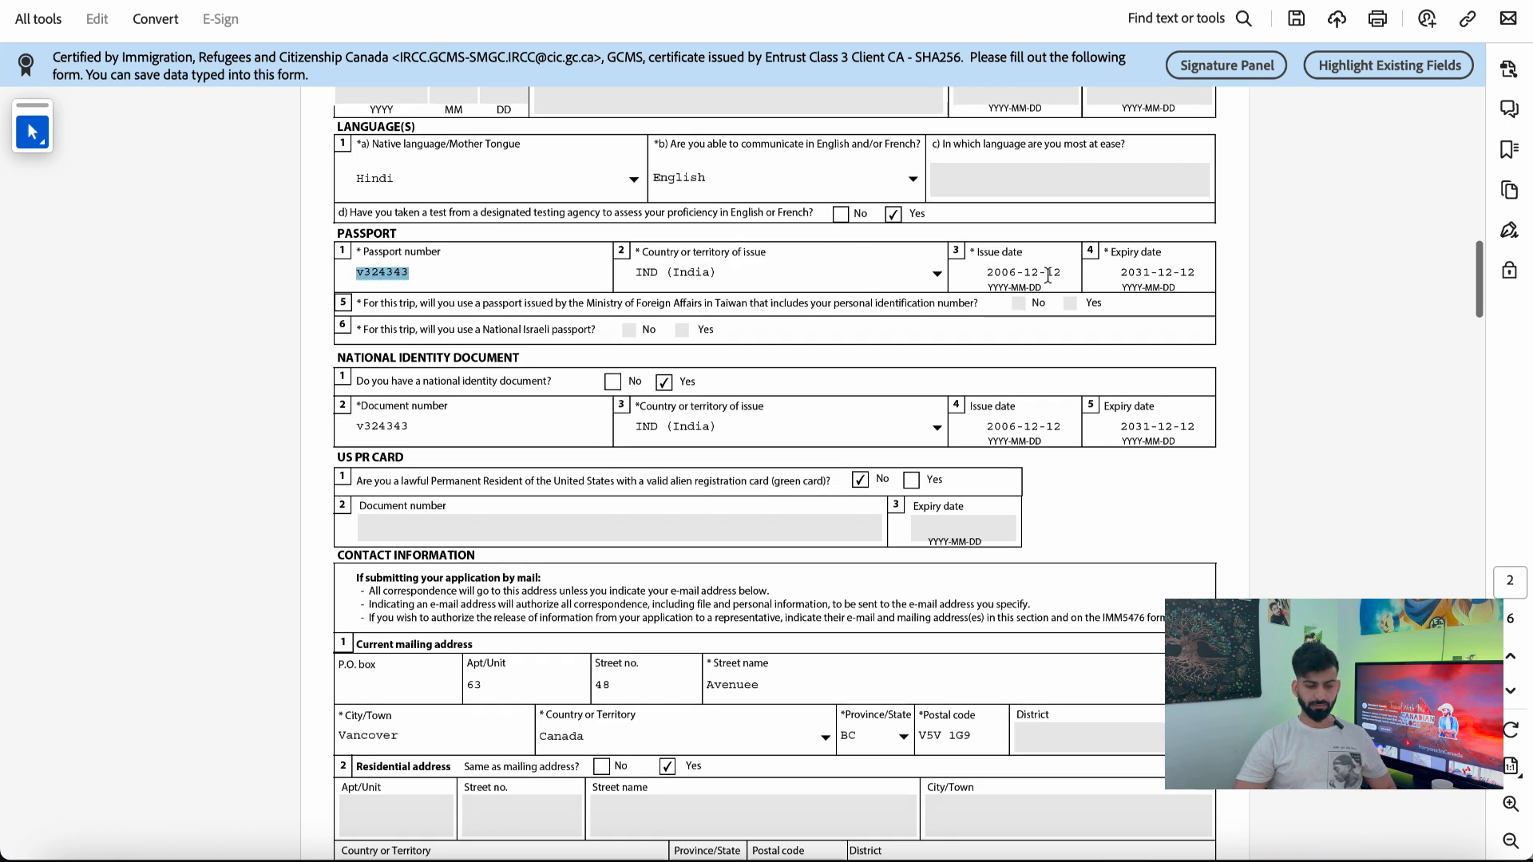
scroll(691, 328, "down", 1)
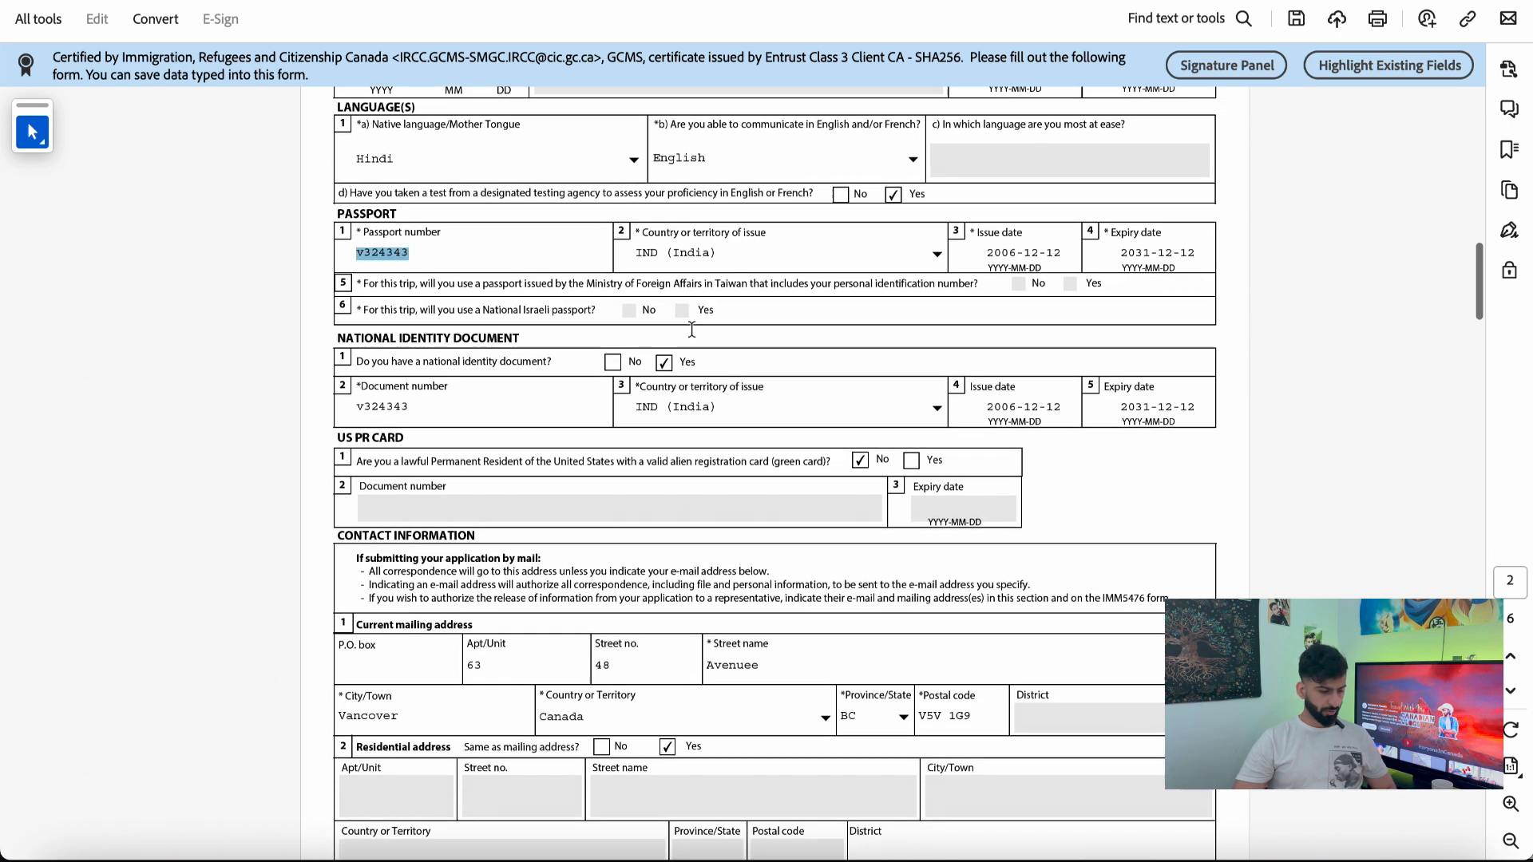
Step: Examine the National Identity Document and US PR Card sections on page 2, highlighting each section's heading
scroll(689, 329, "down", 1)
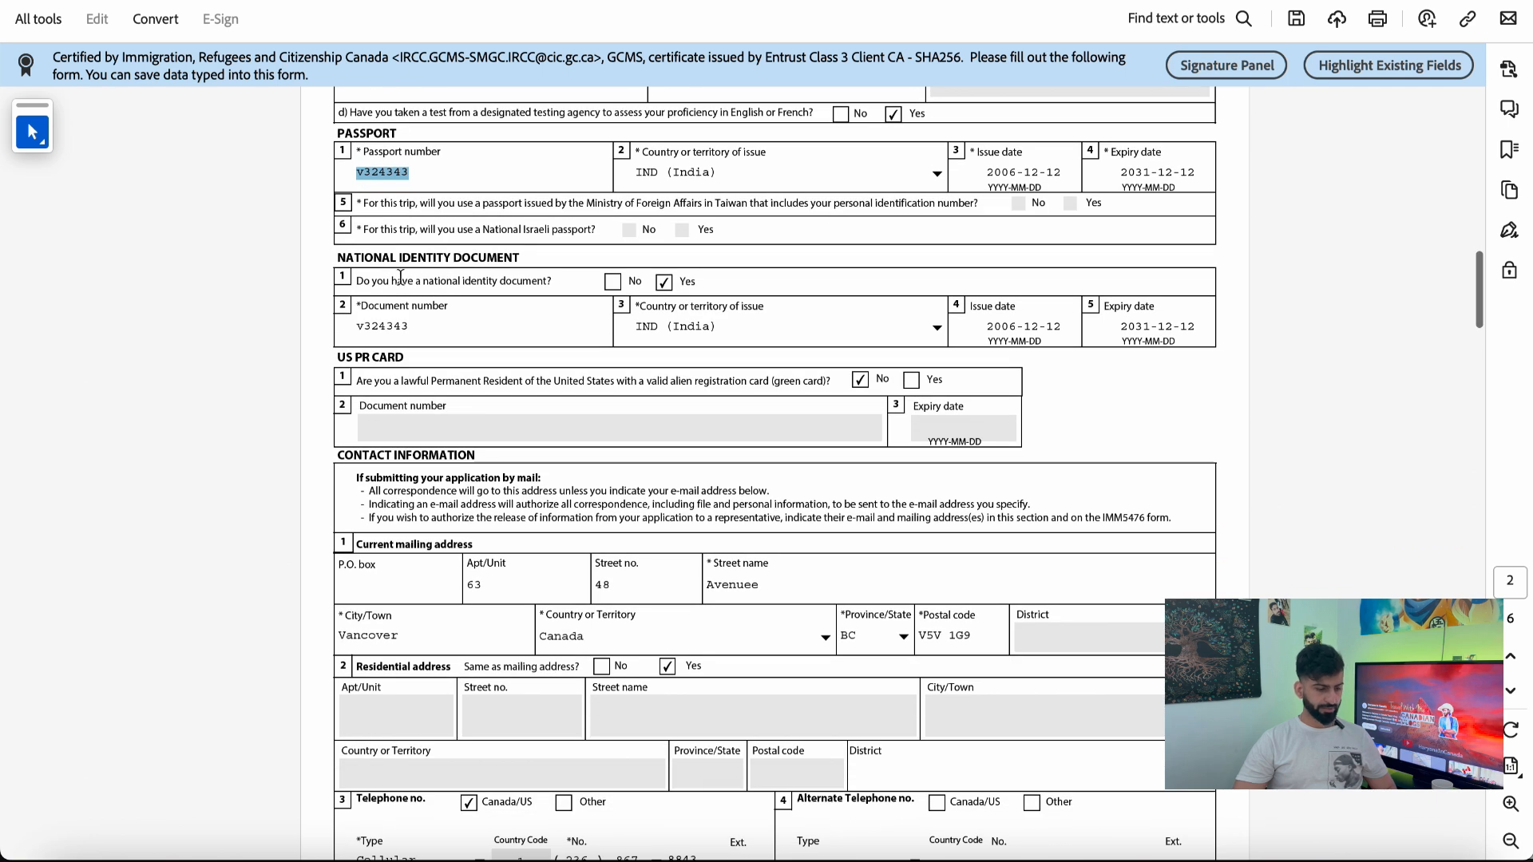
left_click_drag(393, 259, 504, 259)
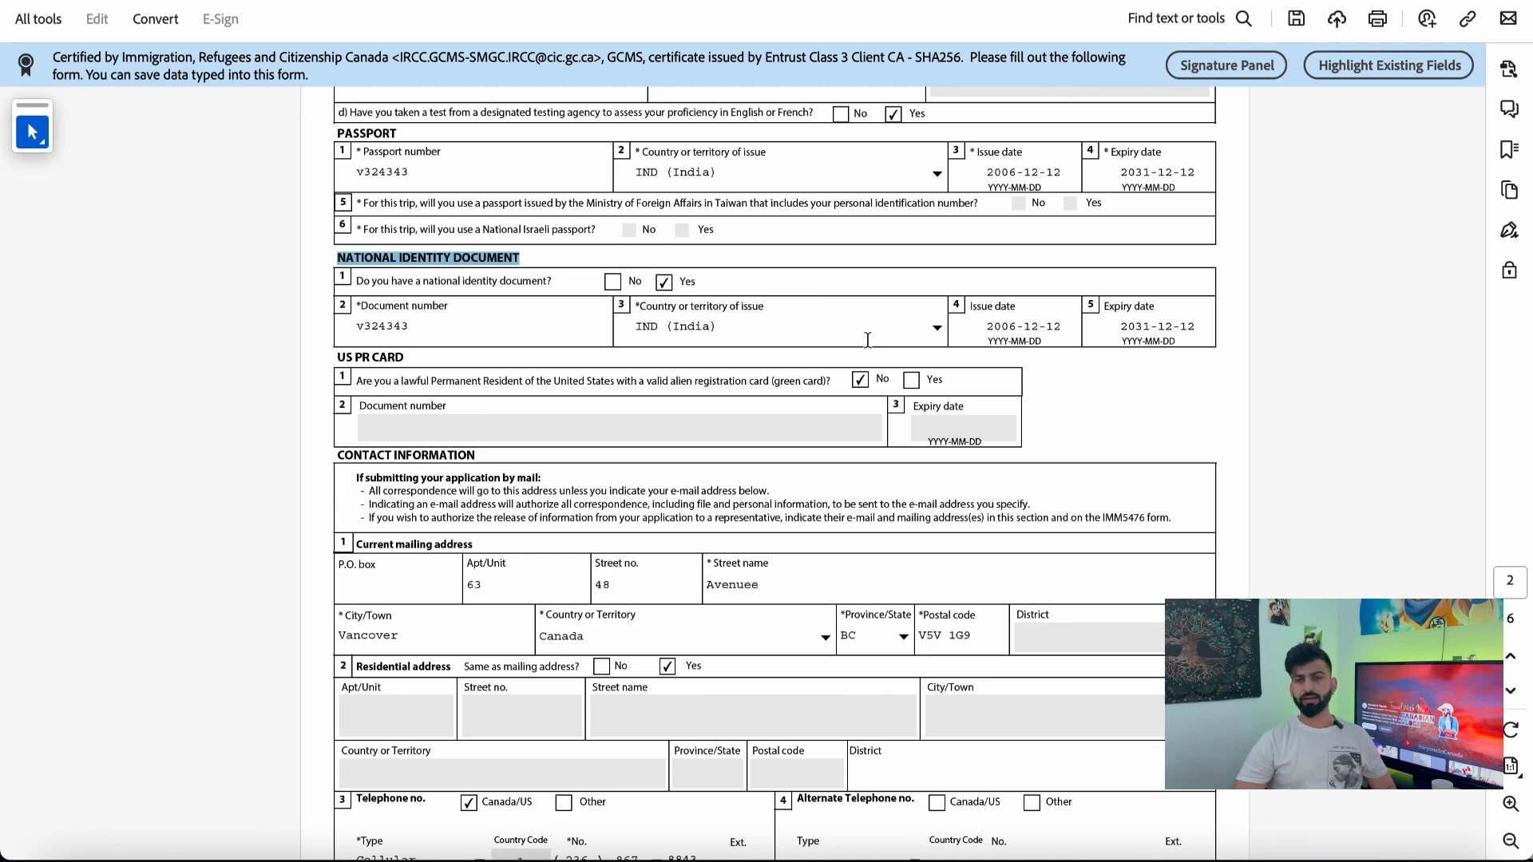
scroll(867, 338, "down", 2)
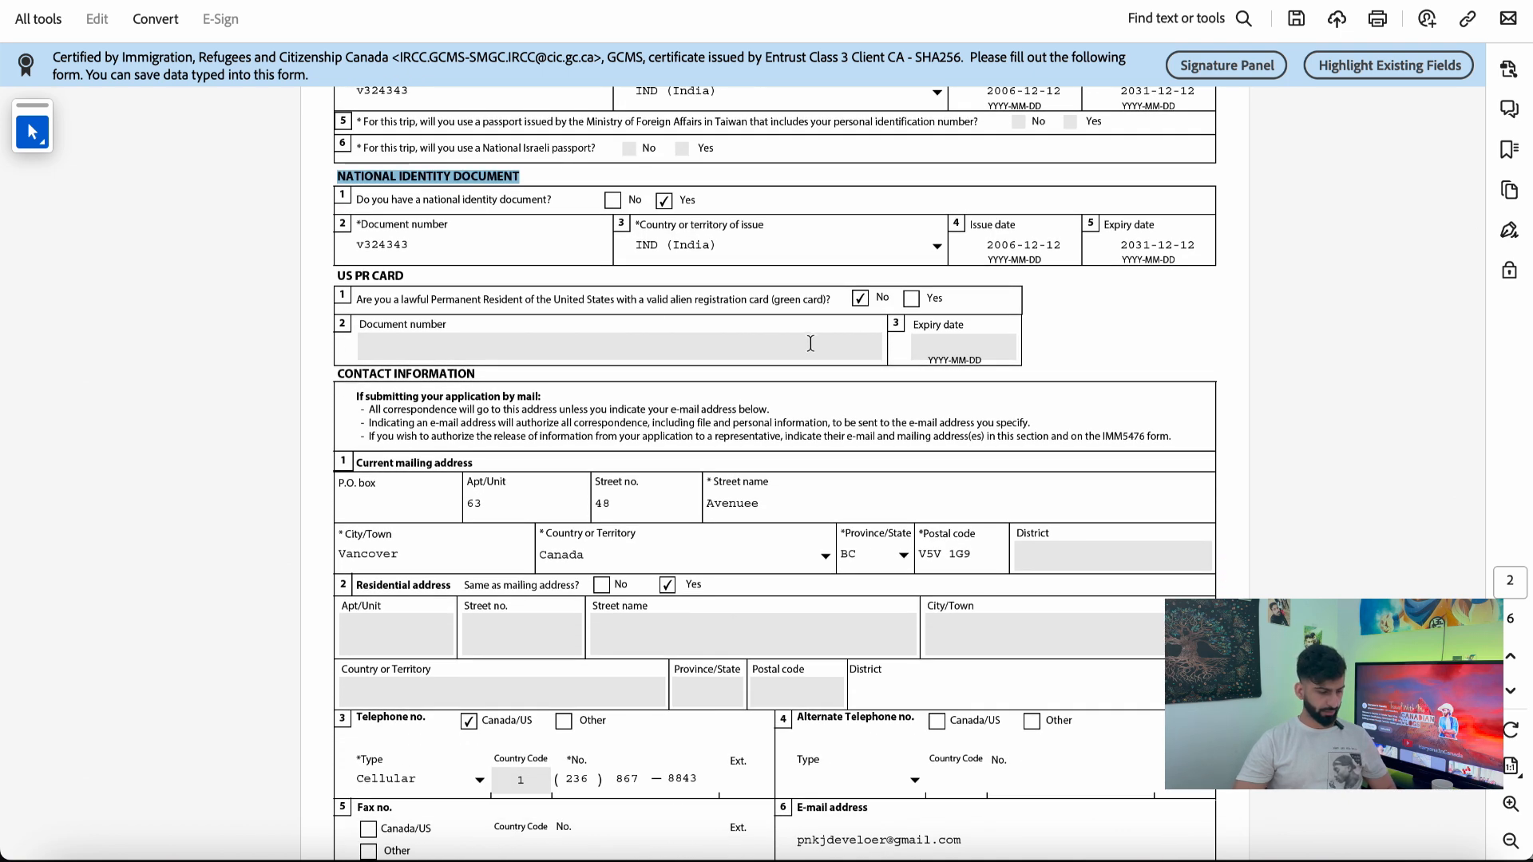
left_click_drag(337, 276, 403, 277)
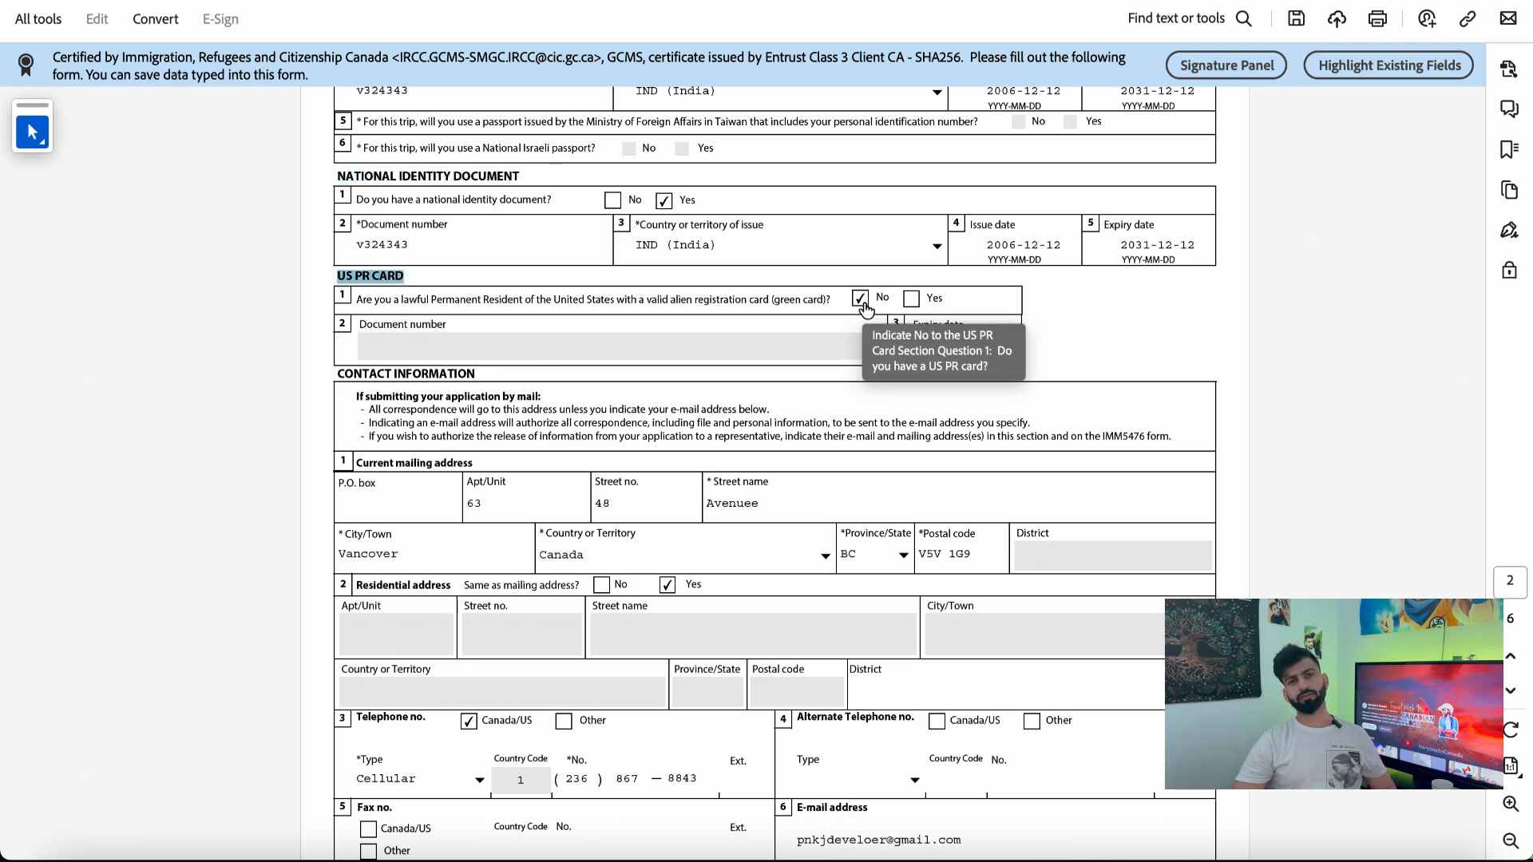
Step: Examine the contact information section, covering the mailing address, the residential address question, the telephone number and the e-mail address
scroll(865, 307, "down", 4)
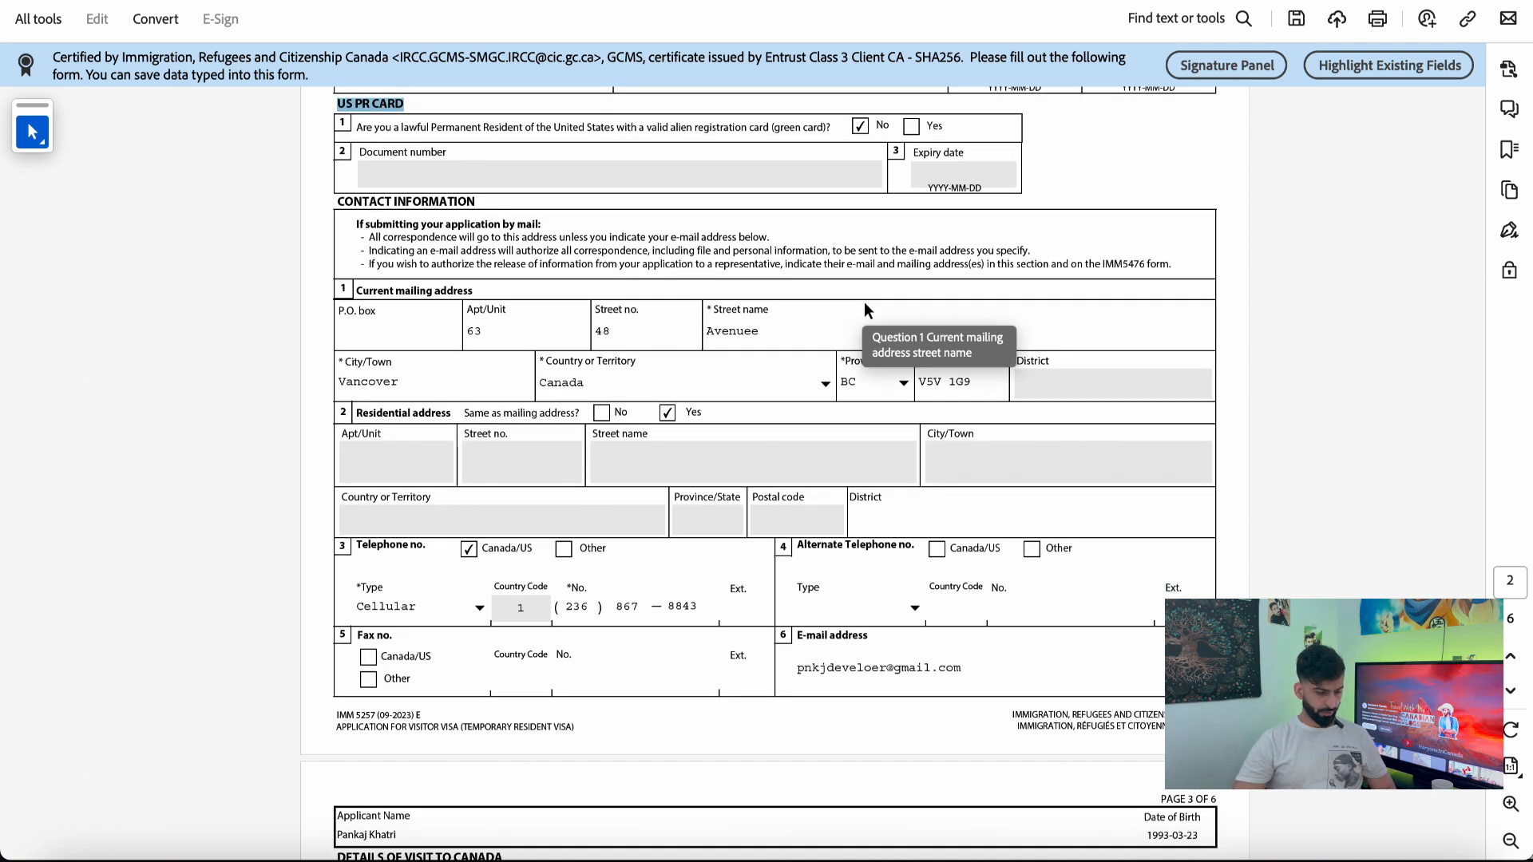
scroll(864, 302, "down", 1)
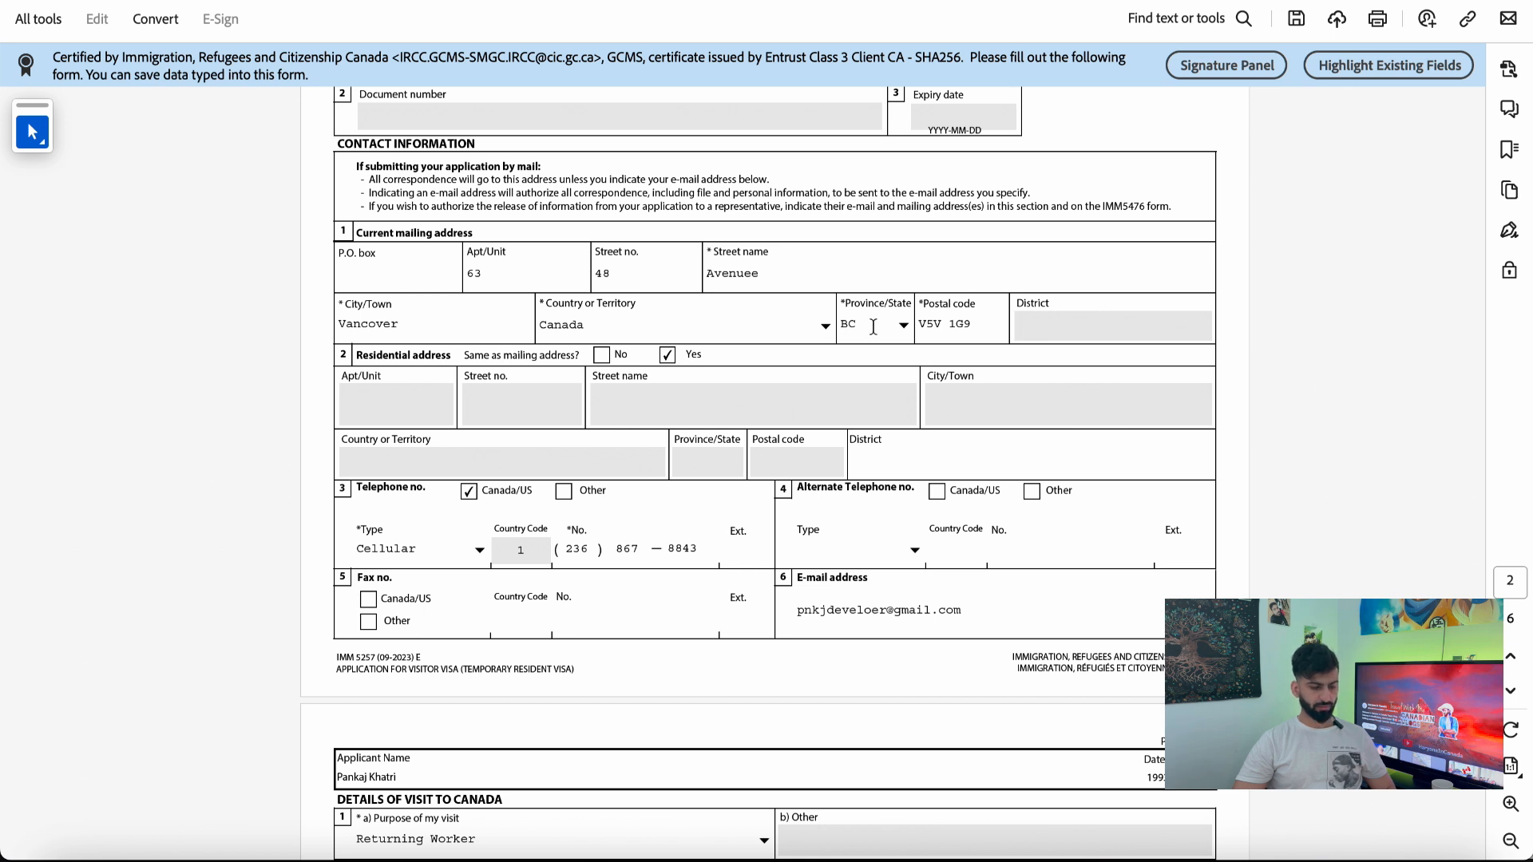
left_click_drag(551, 355, 735, 352)
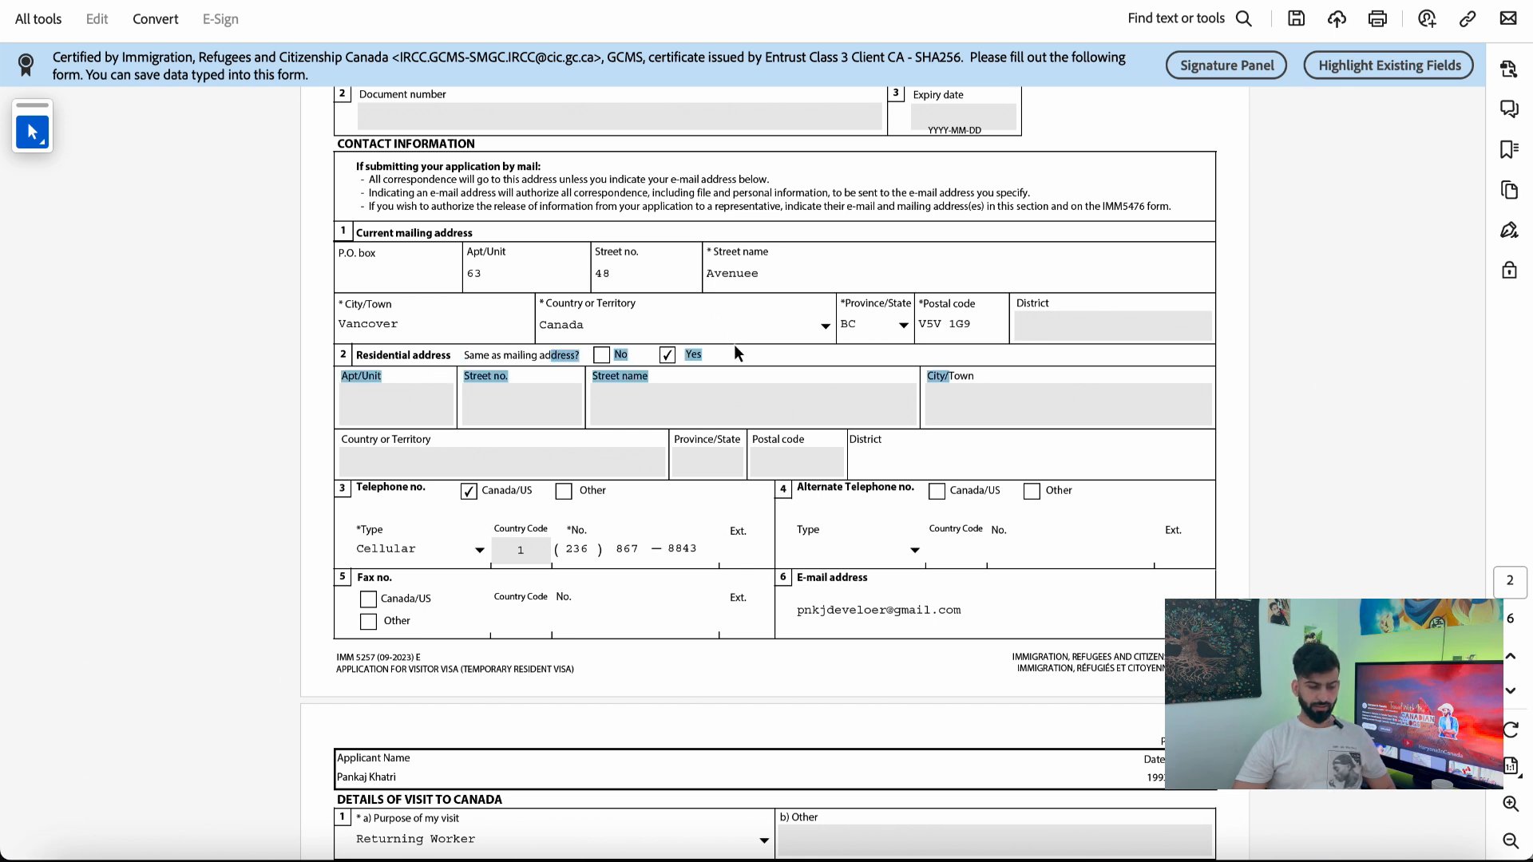
left_click(735, 352)
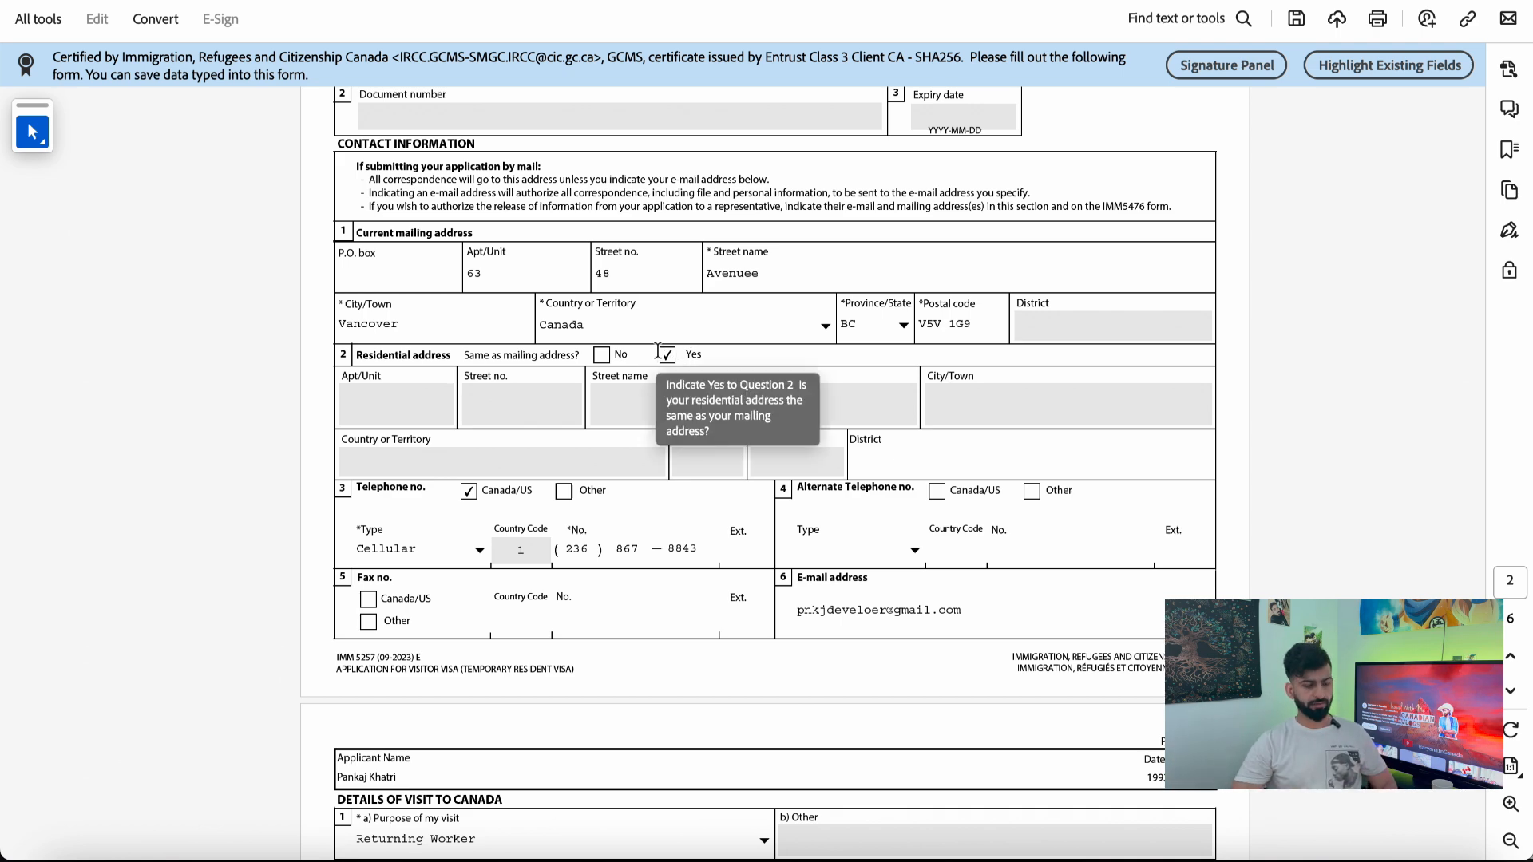
scroll(666, 356, "down", 3)
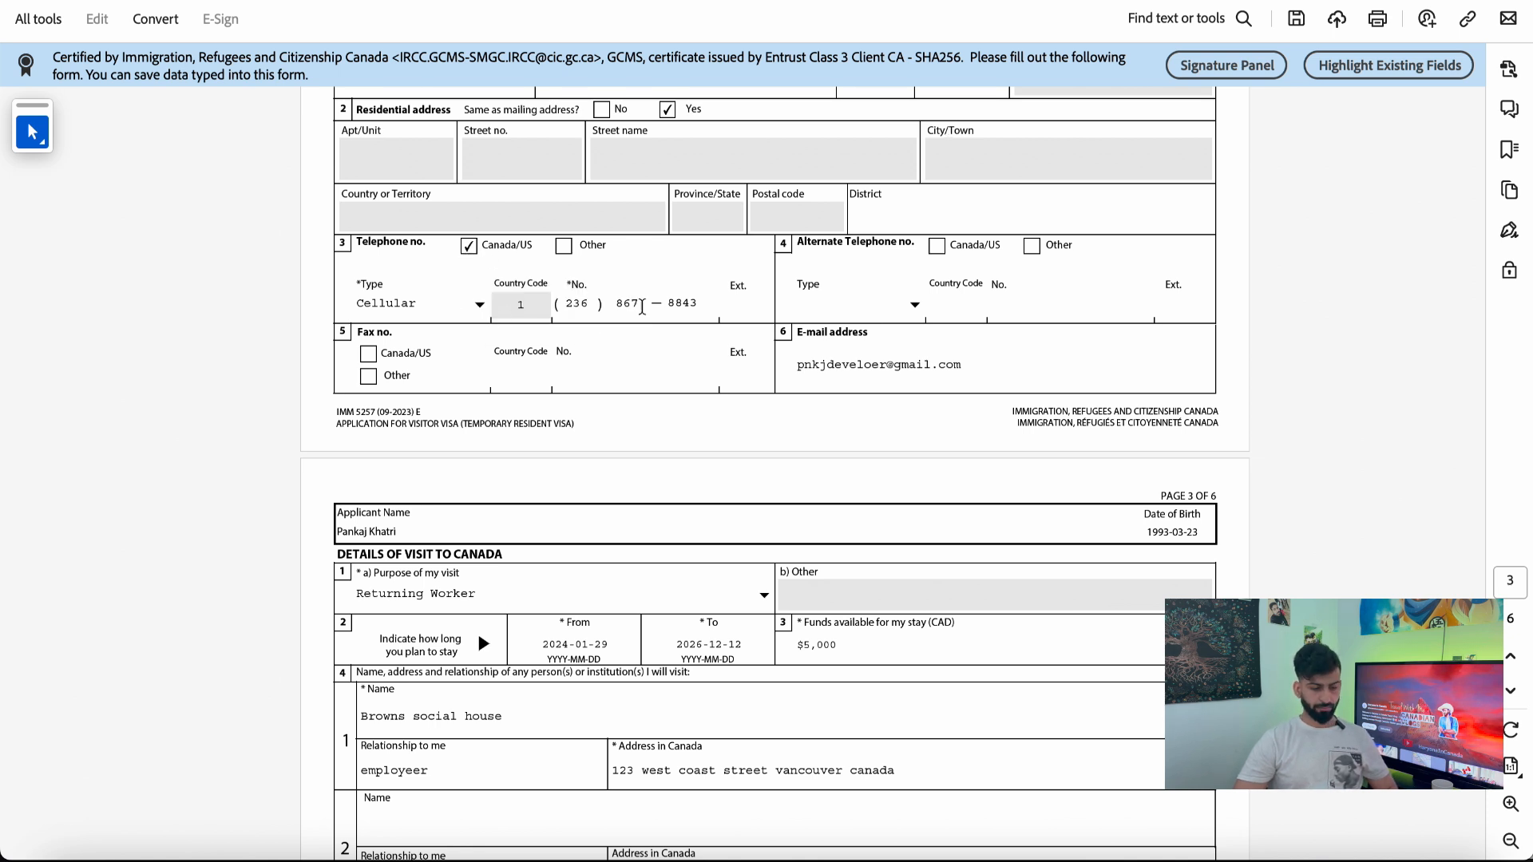
Step: Examine the purpose of visit, the planned stay dates and the available funds in the Details of Visit to Canada section
scroll(951, 378, "down", 5)
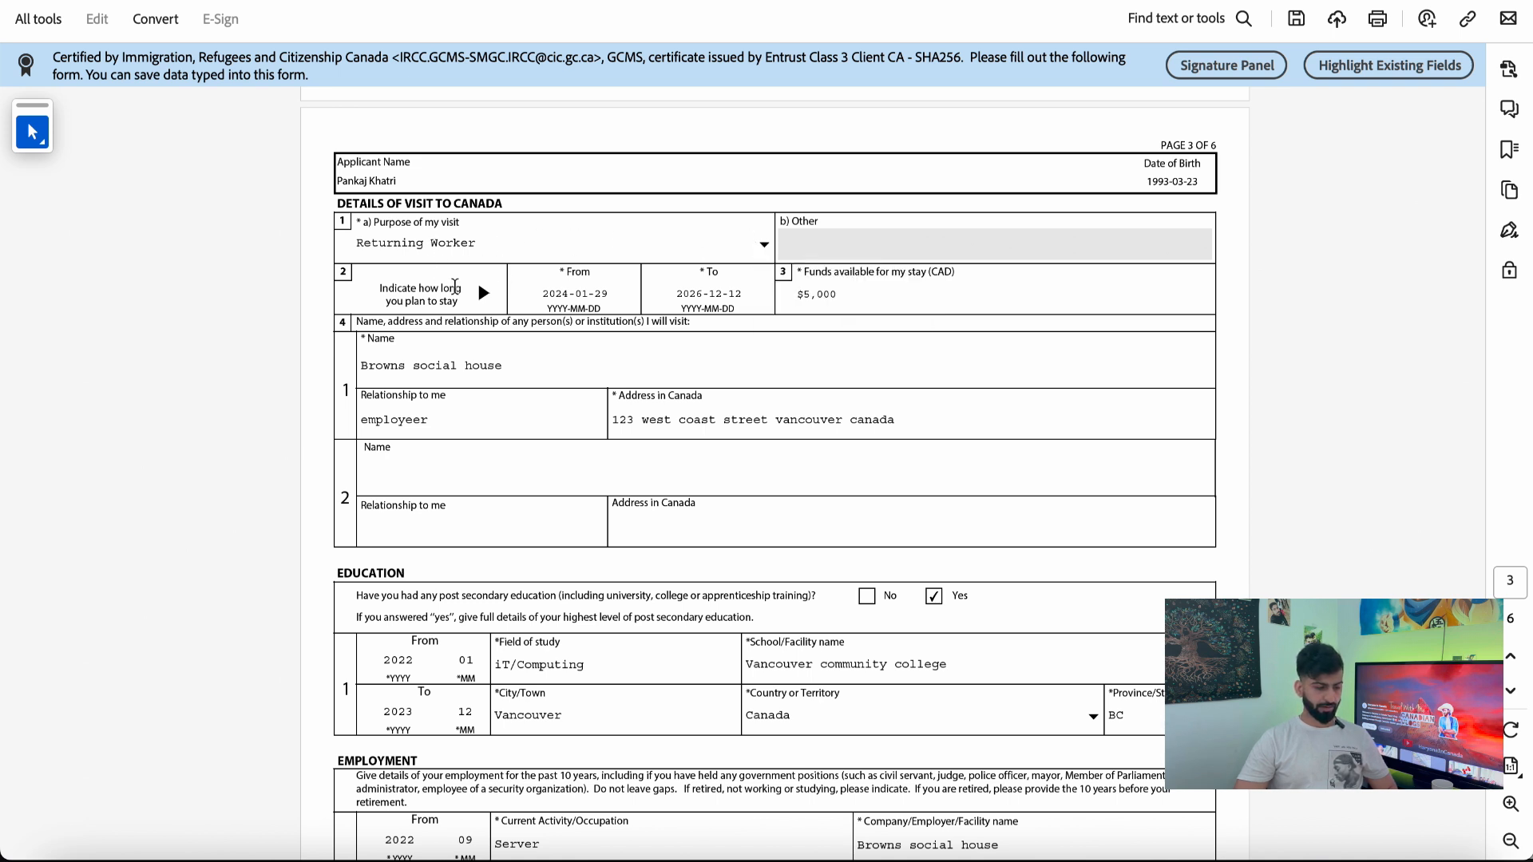
left_click_drag(540, 295, 613, 297)
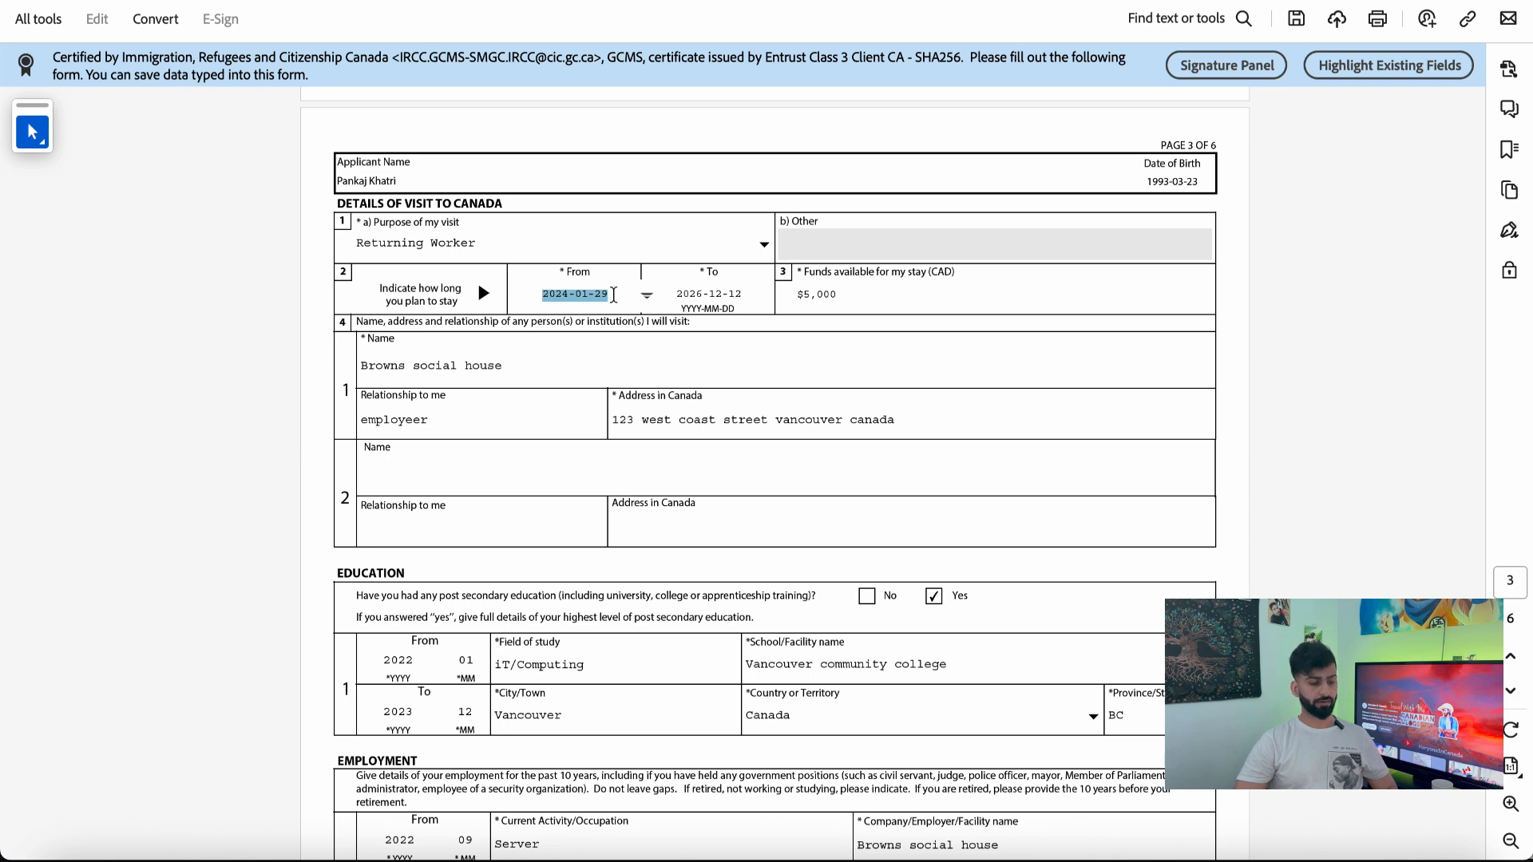
left_click_drag(676, 295, 755, 299)
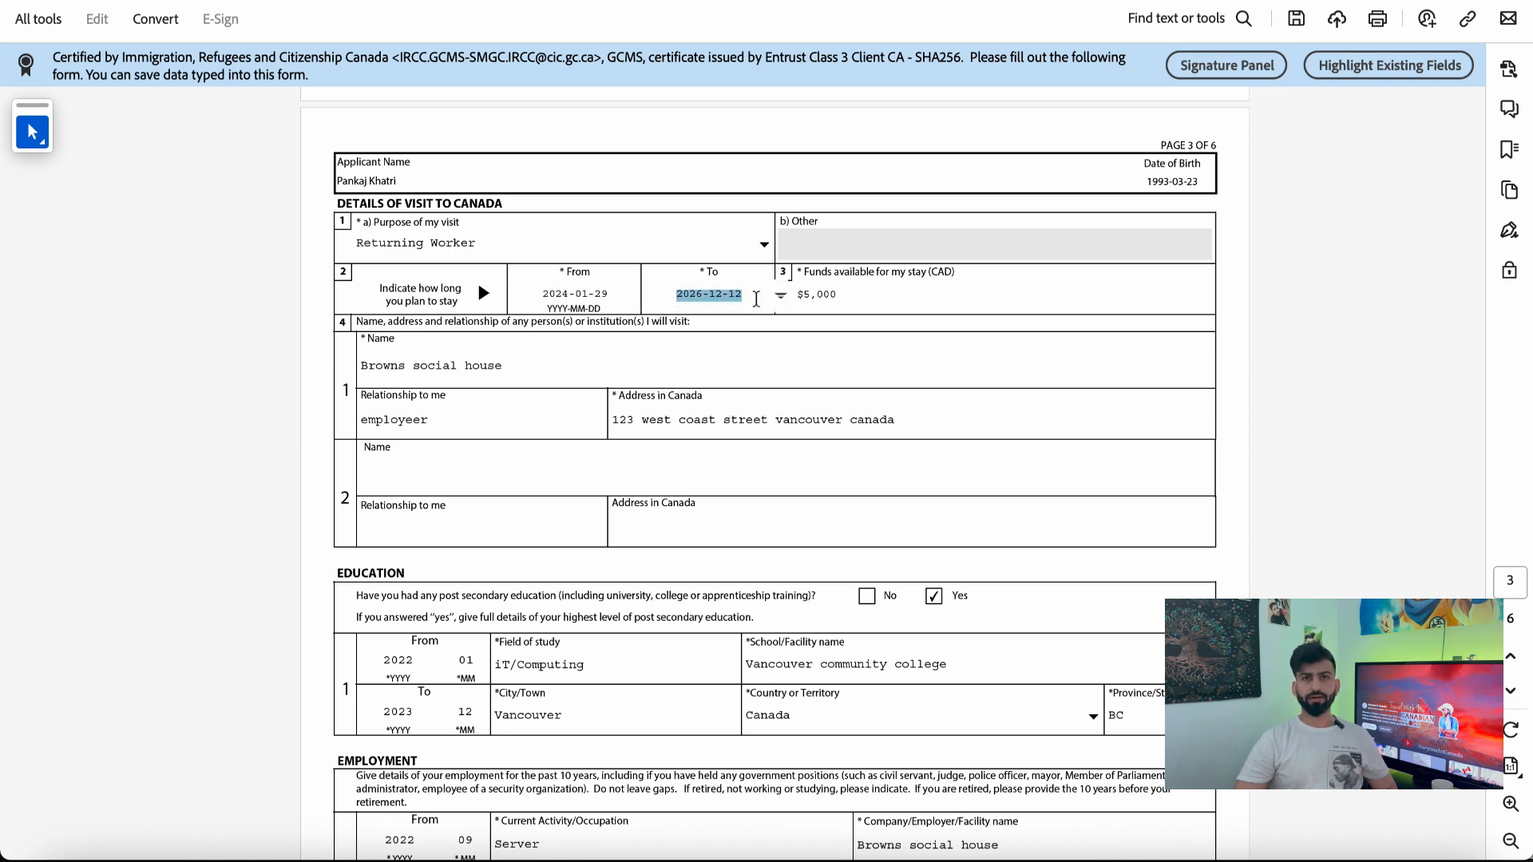
left_click(865, 294)
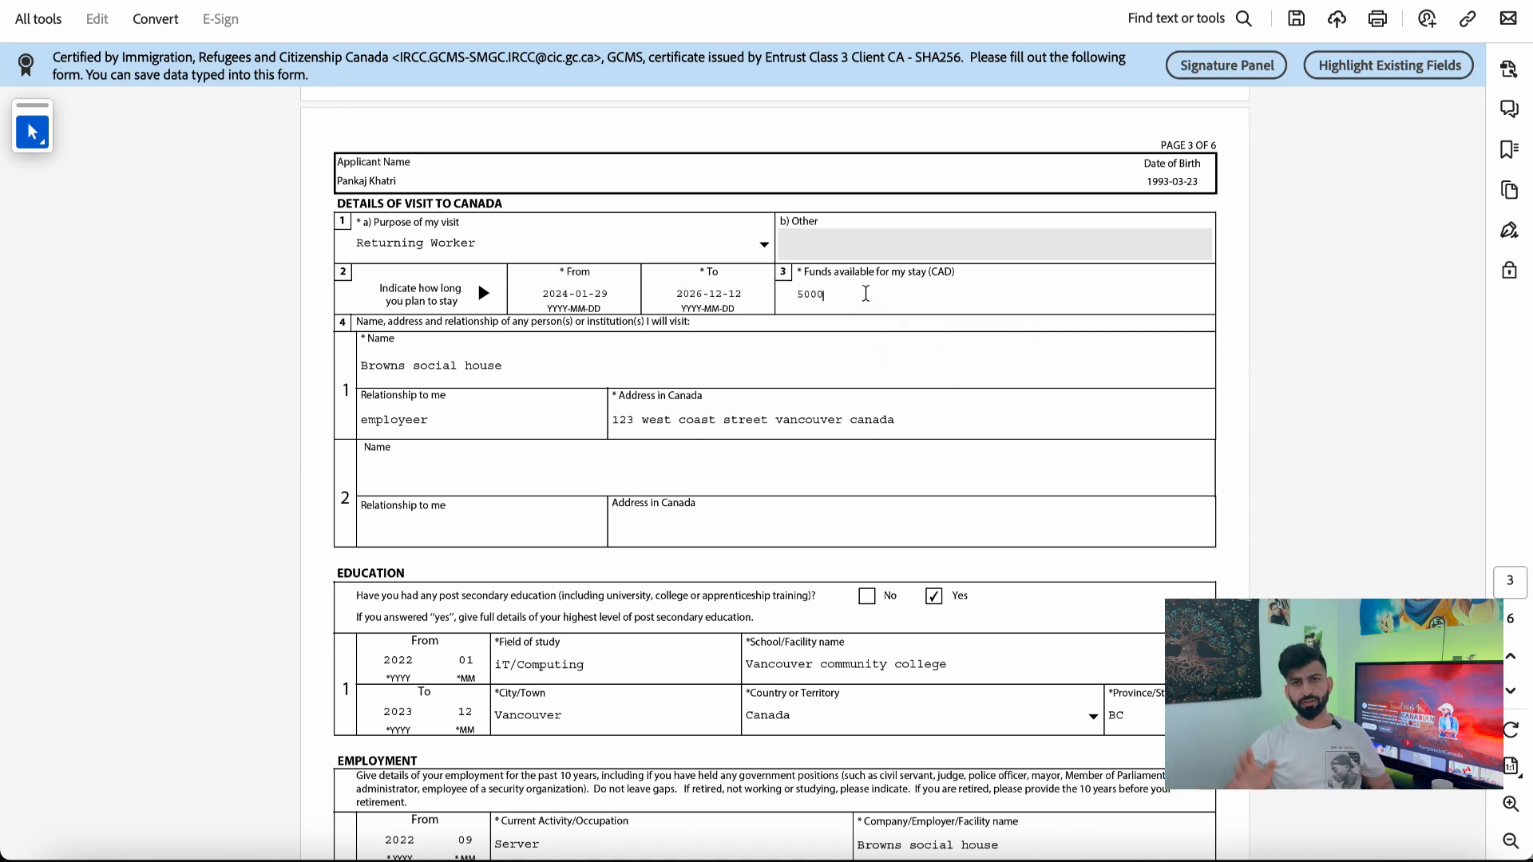
Step: Examine the first person or institution to visit, highlighting its name, relationship and address in Canada
scroll(799, 357, "down", 3)
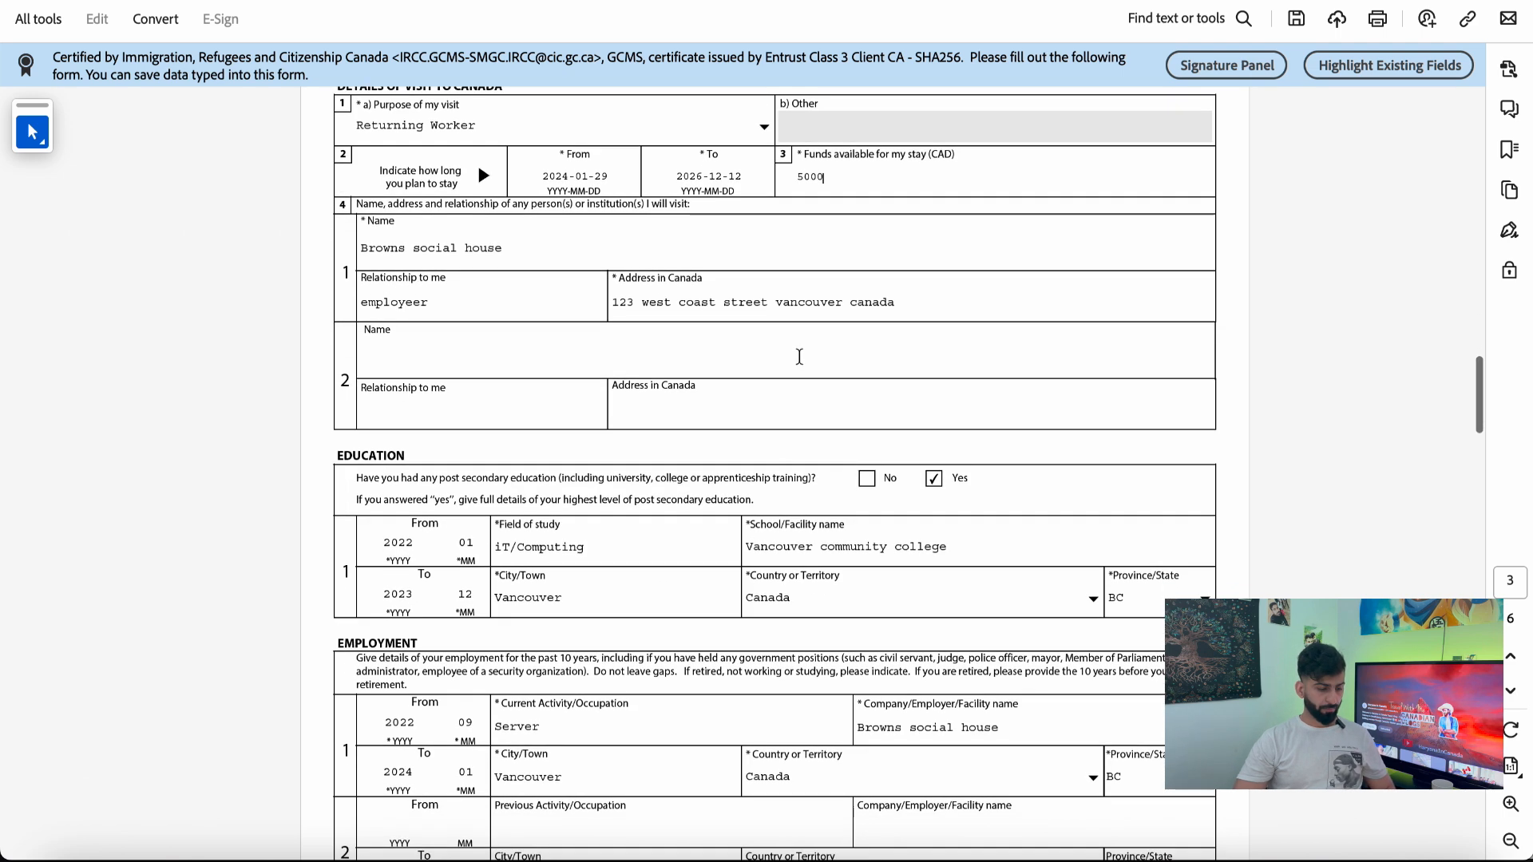
left_click(522, 248)
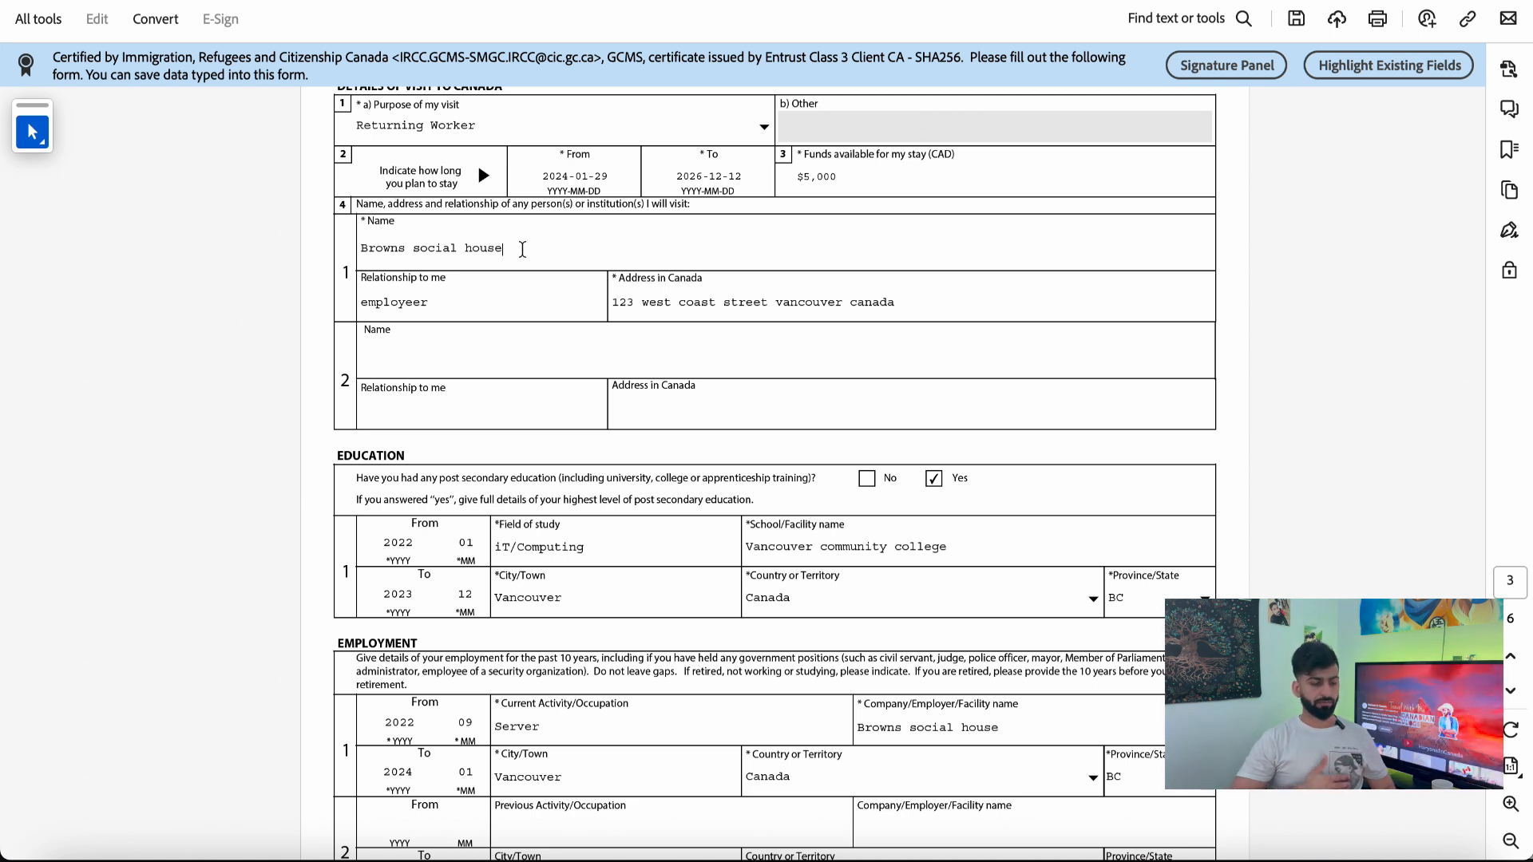
left_click_drag(522, 249, 321, 250)
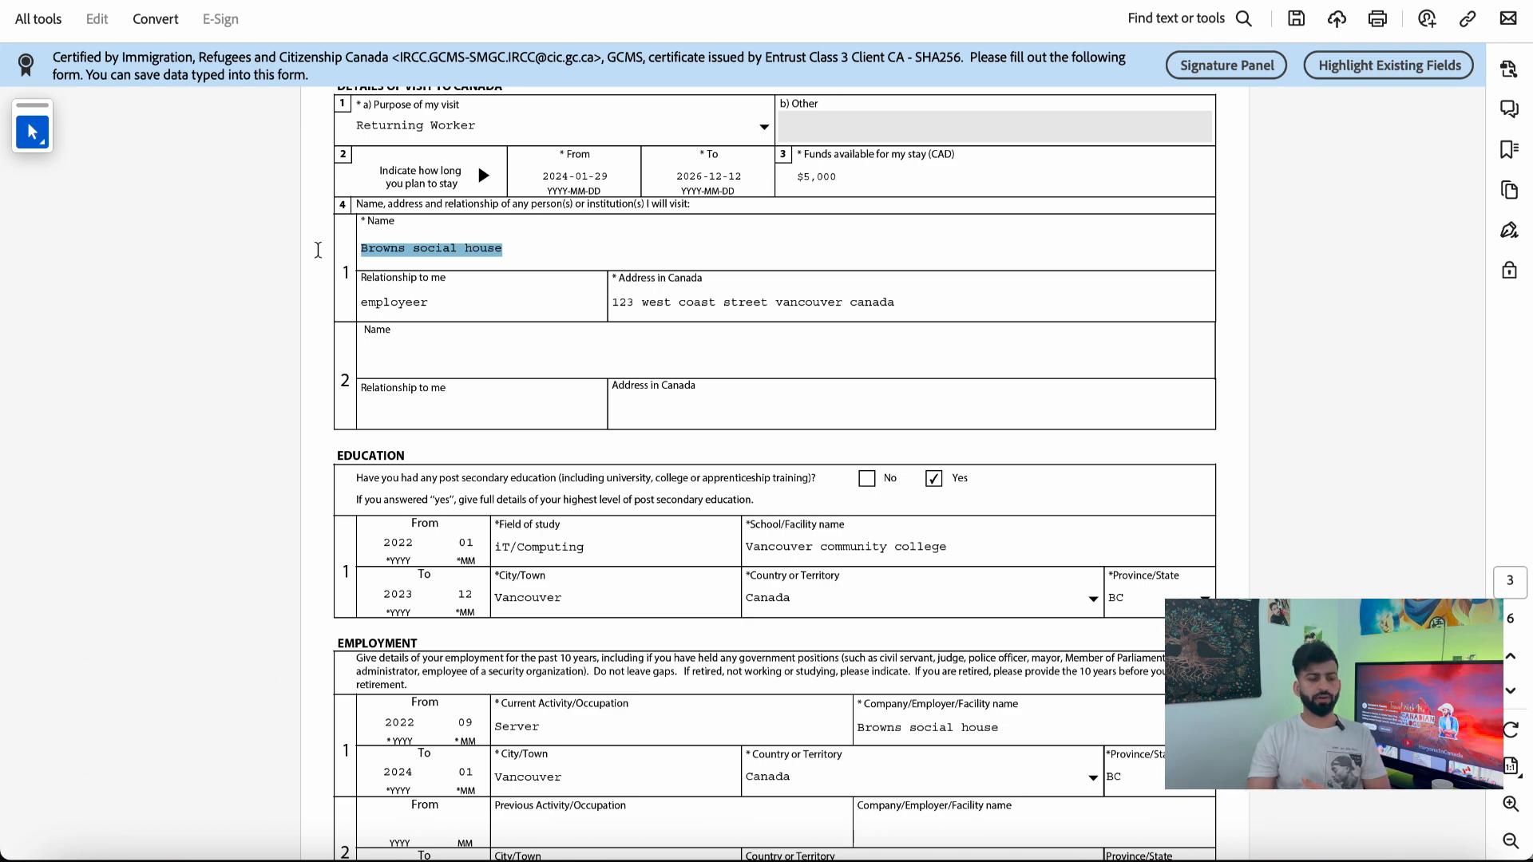
left_click_drag(436, 302, 343, 302)
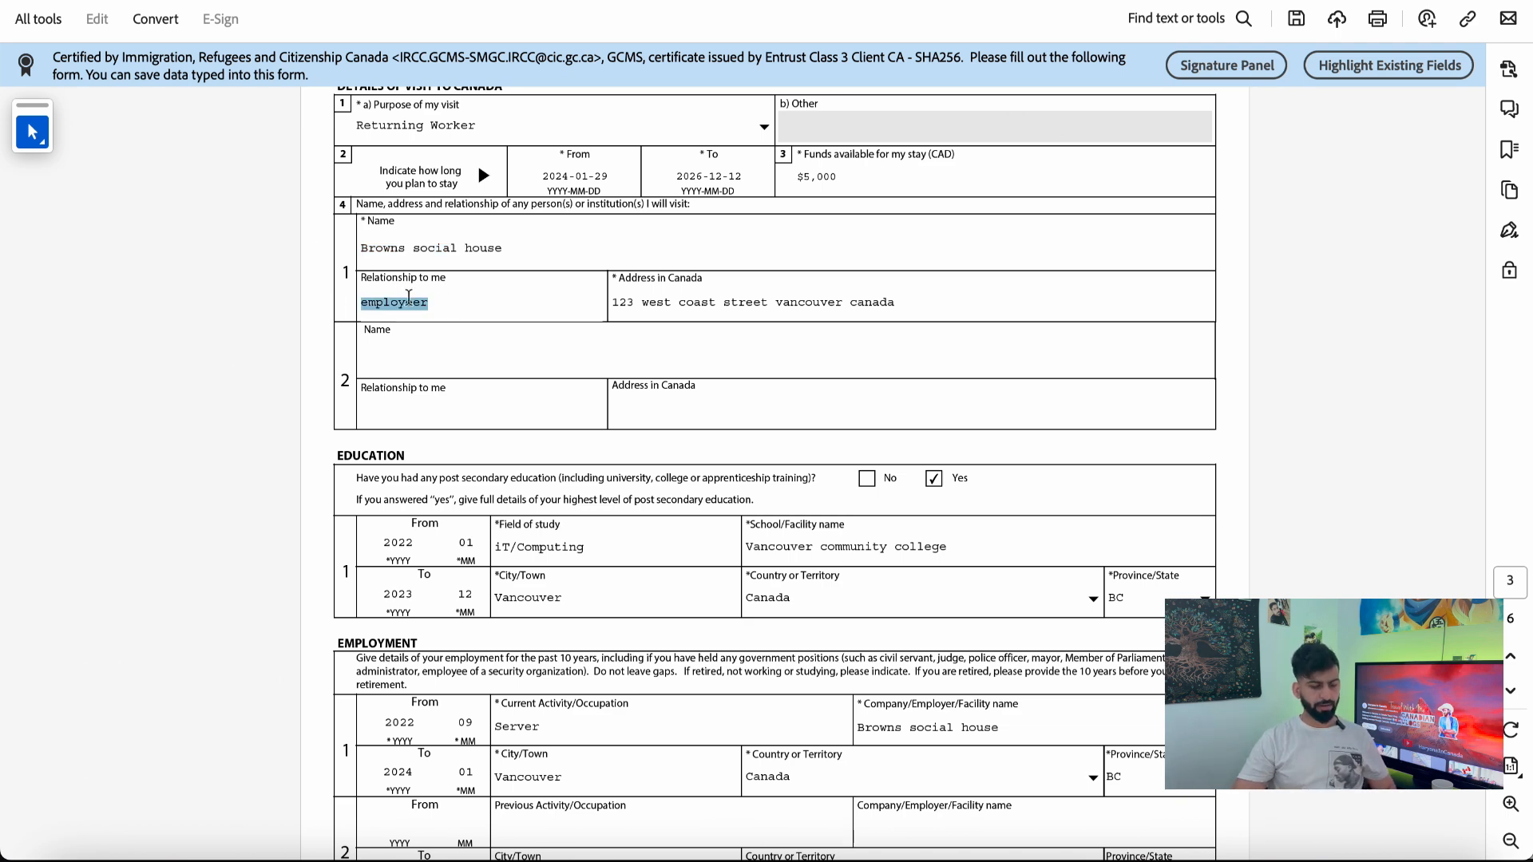
left_click_drag(908, 306, 616, 305)
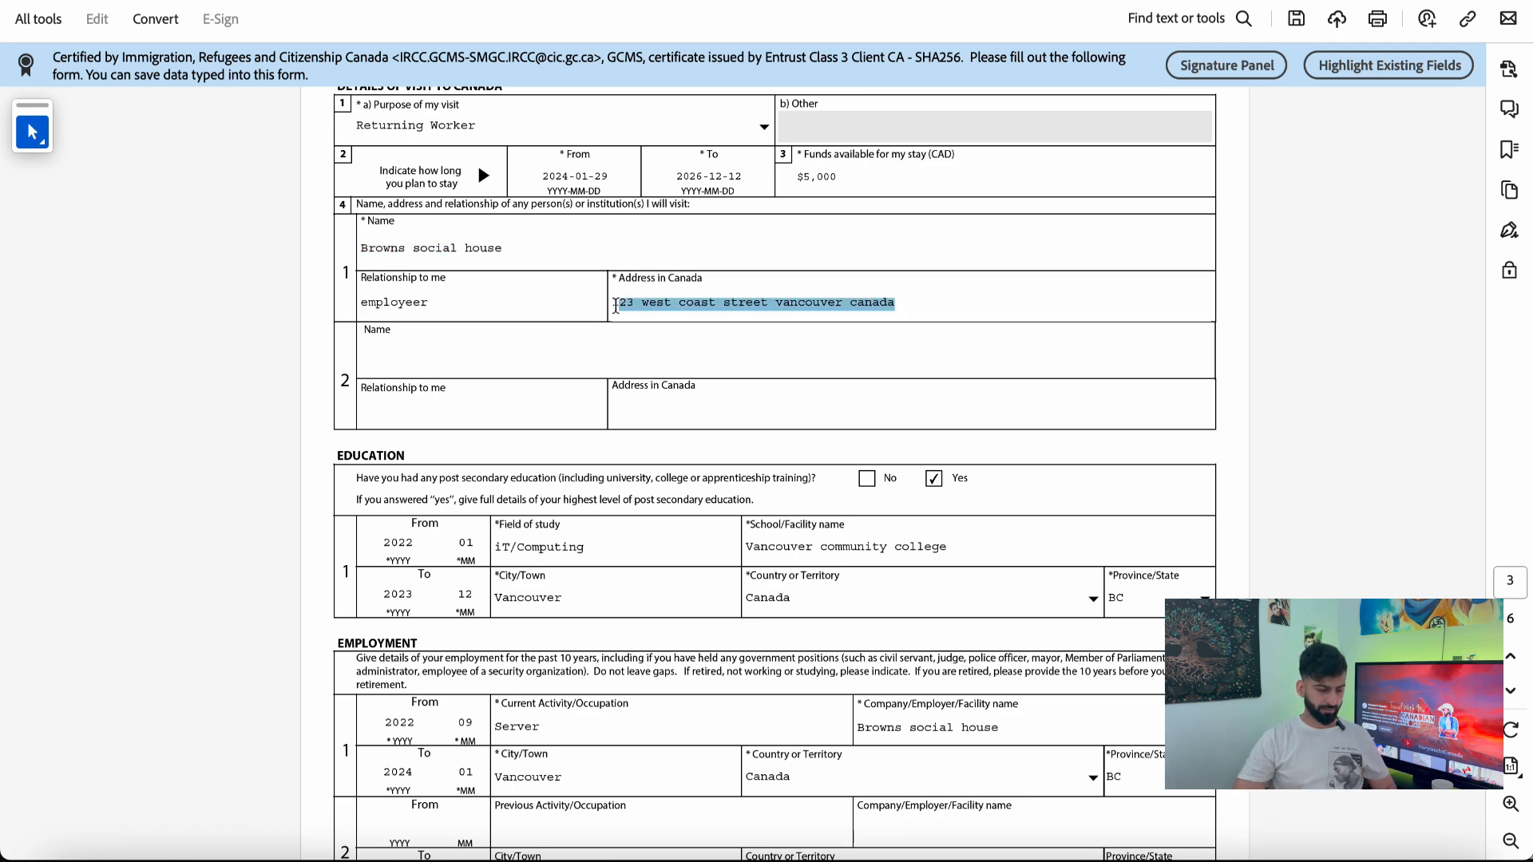
Step: Examine the Education and Employment sections on page 3, highlighting the school name, the current employer and the current occupation
scroll(615, 305, "down", 5)
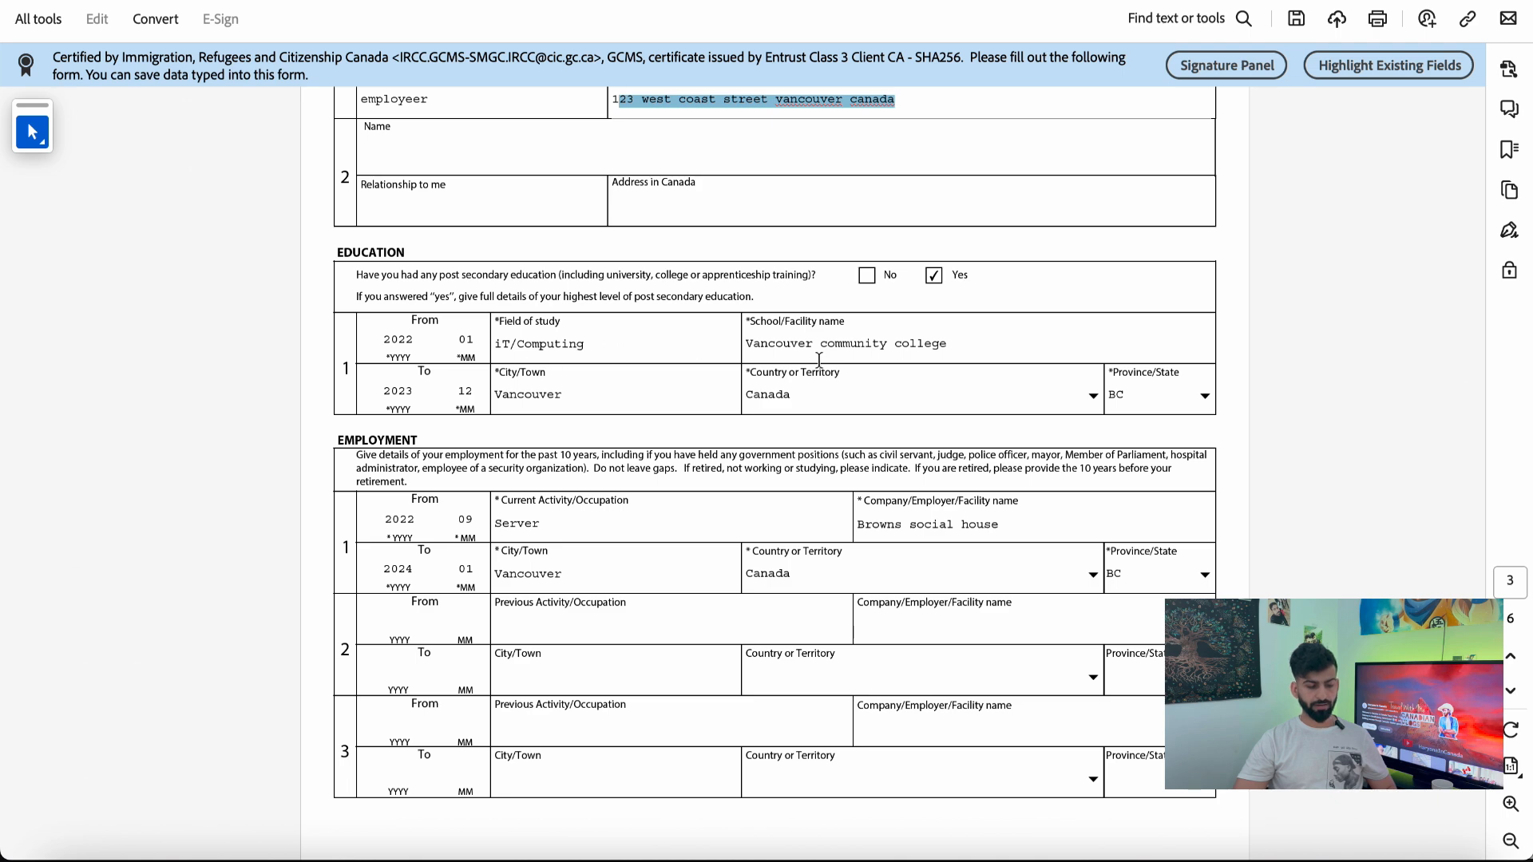
left_click_drag(790, 344, 924, 344)
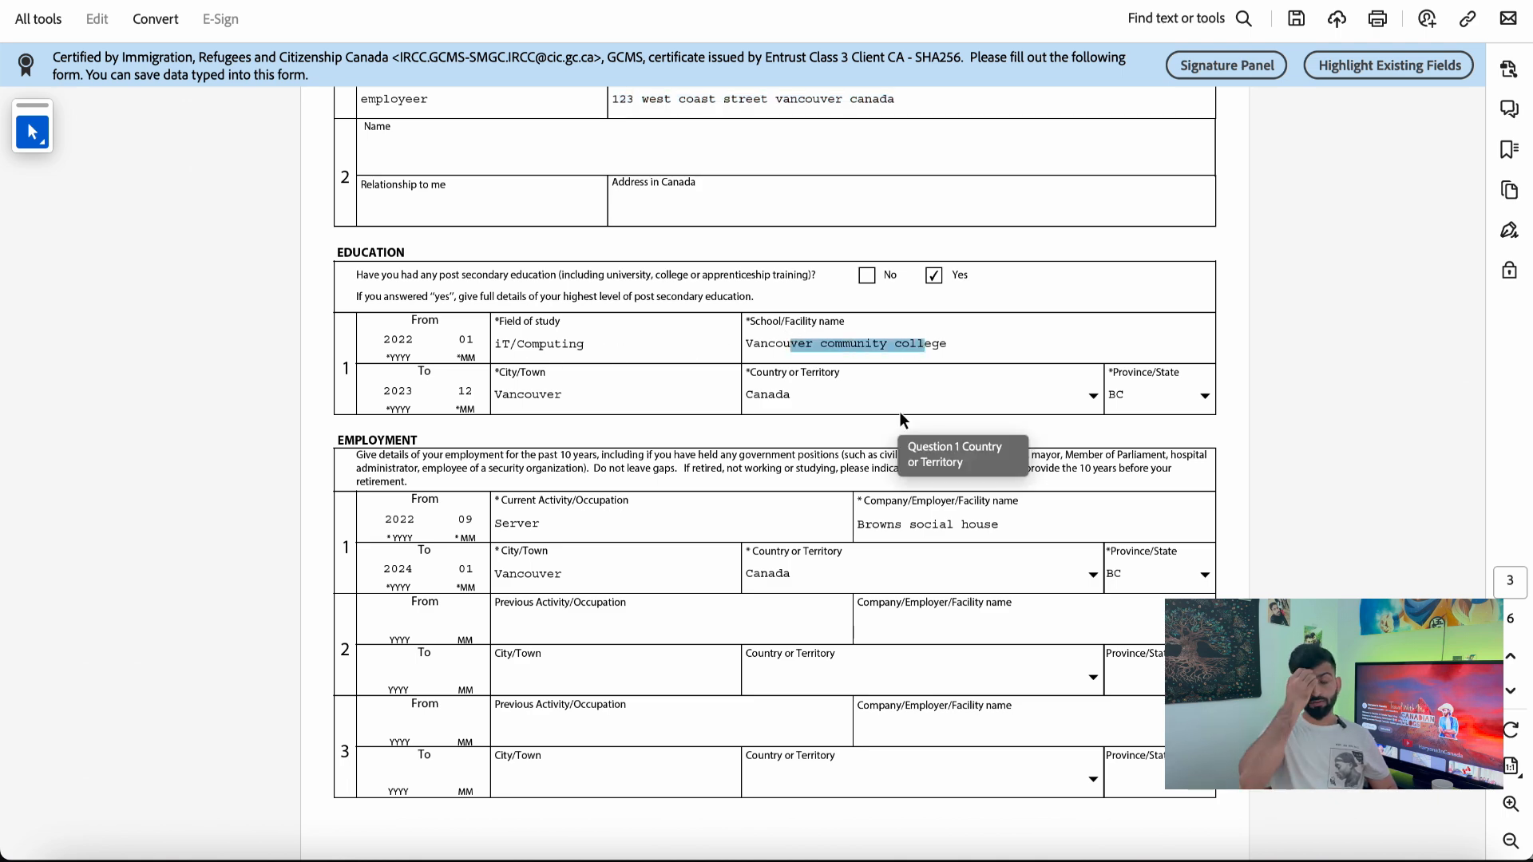
scroll(866, 431, "down", 3)
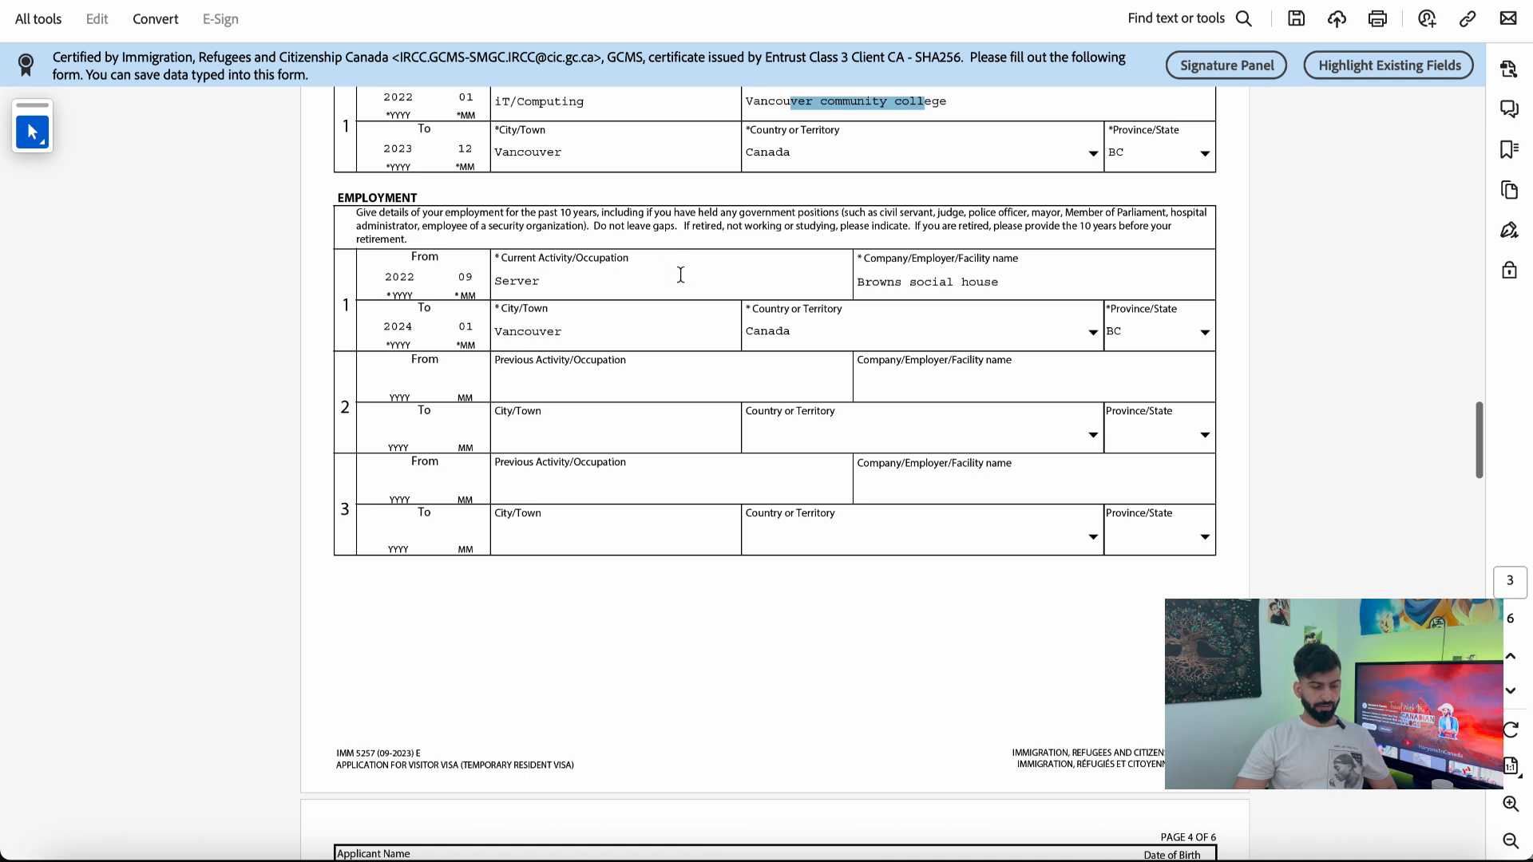
left_click(1031, 277)
triple_click(1022, 284)
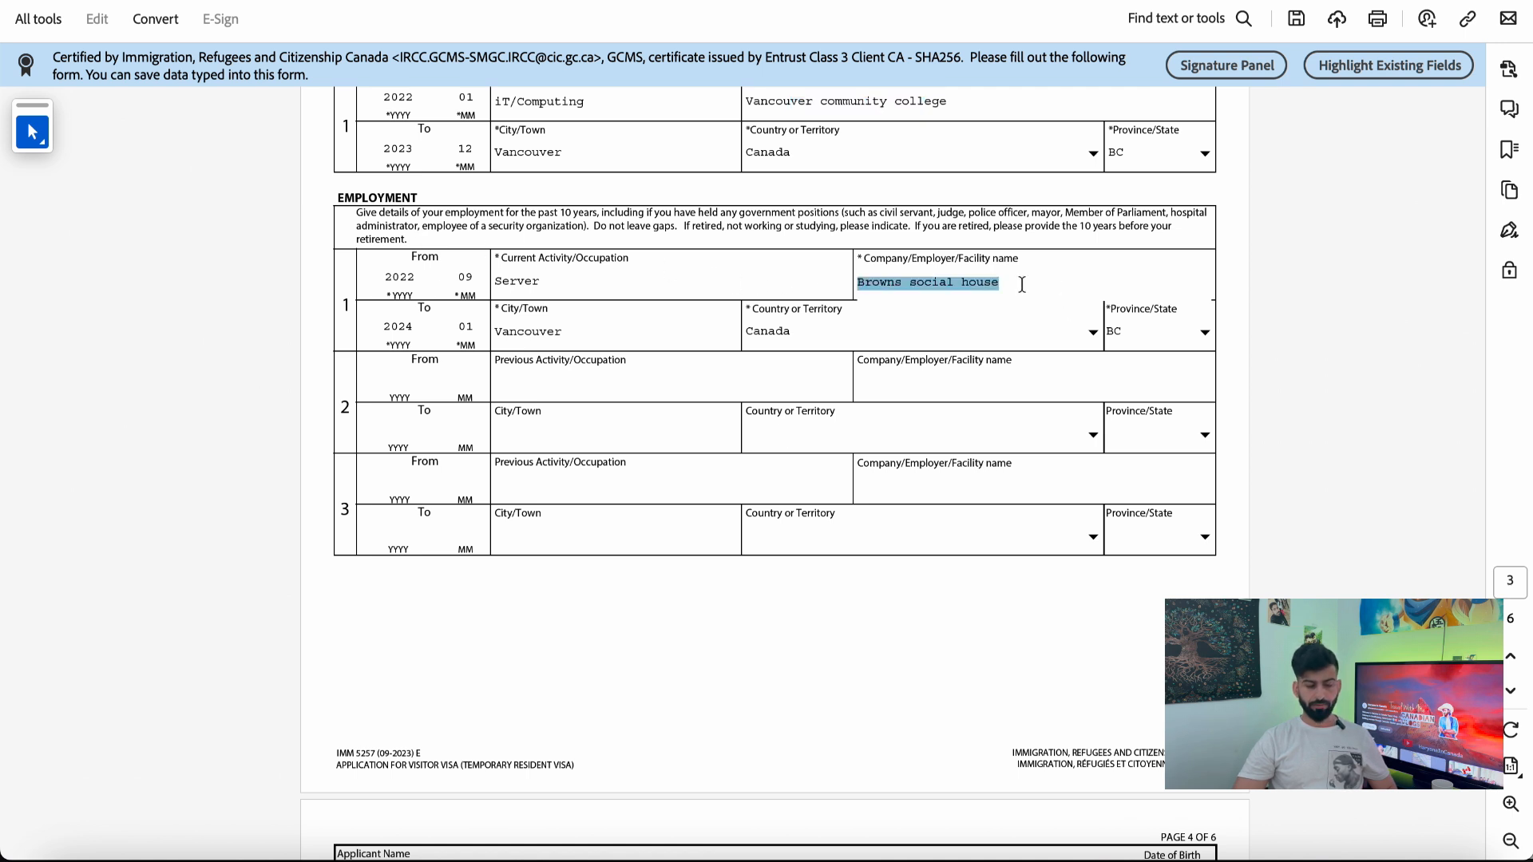
left_click_drag(578, 284, 484, 285)
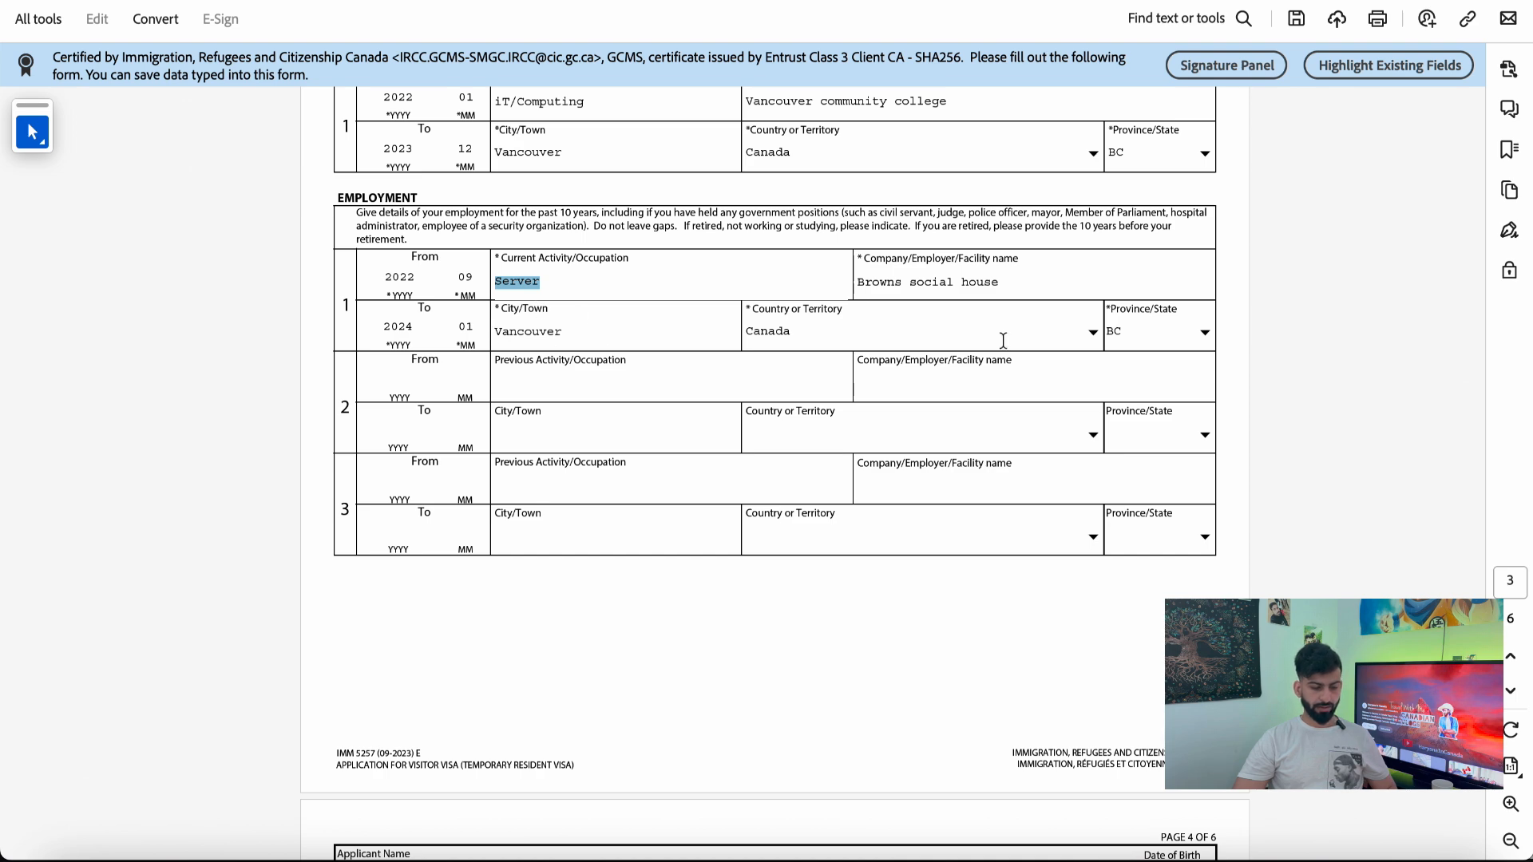
scroll(650, 352, "down", 3)
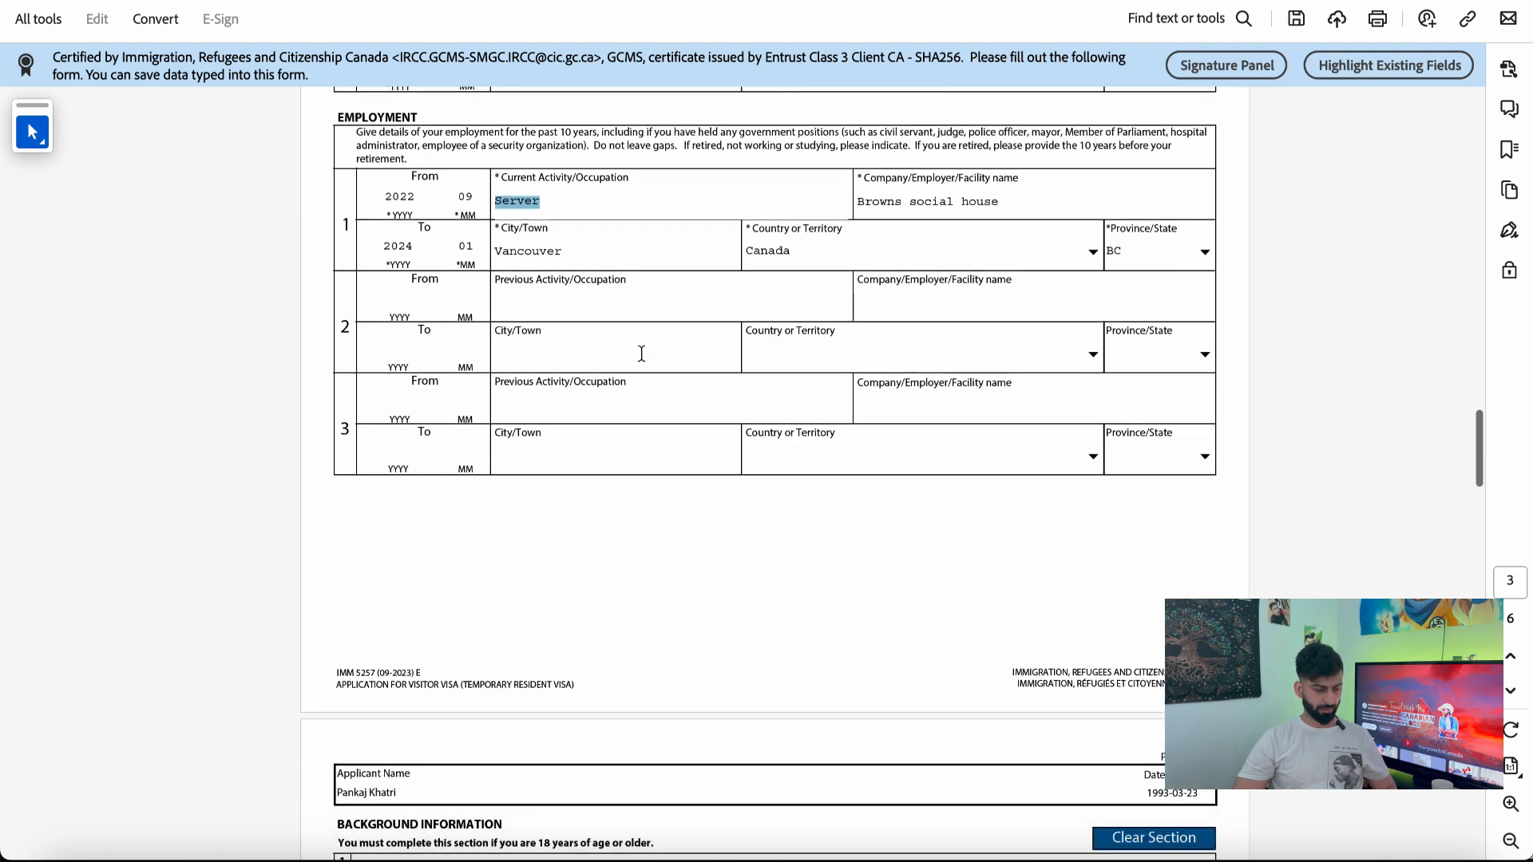
scroll(641, 353, "up", 2)
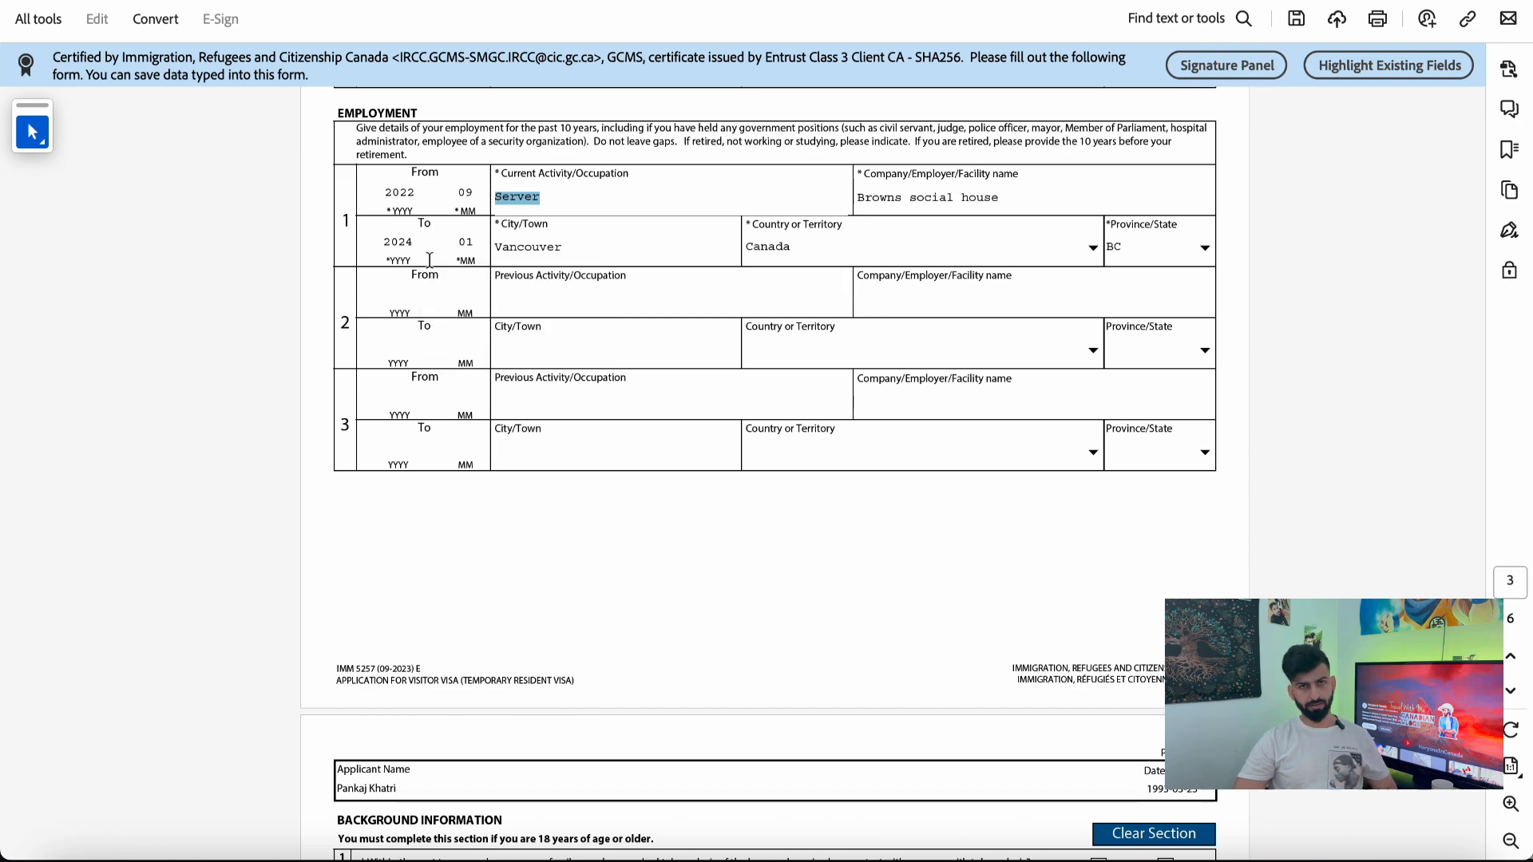
Step: Examine background question 1 on page 4, highlighting the wording about tuberculosis contact and about physical or mental disorders
scroll(429, 261, "down", 10)
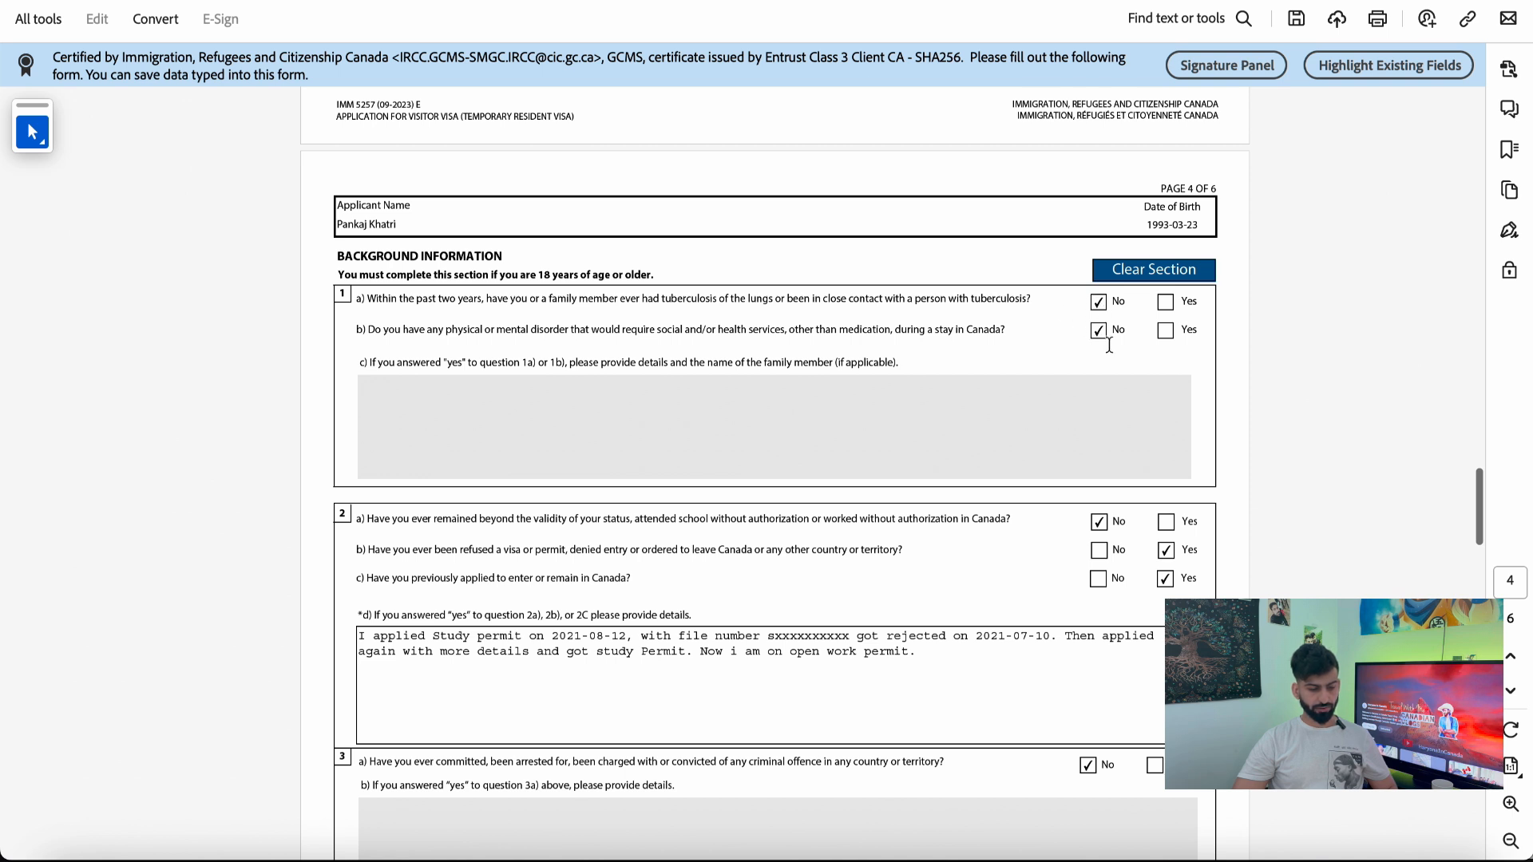
left_click_drag(787, 299, 1035, 294)
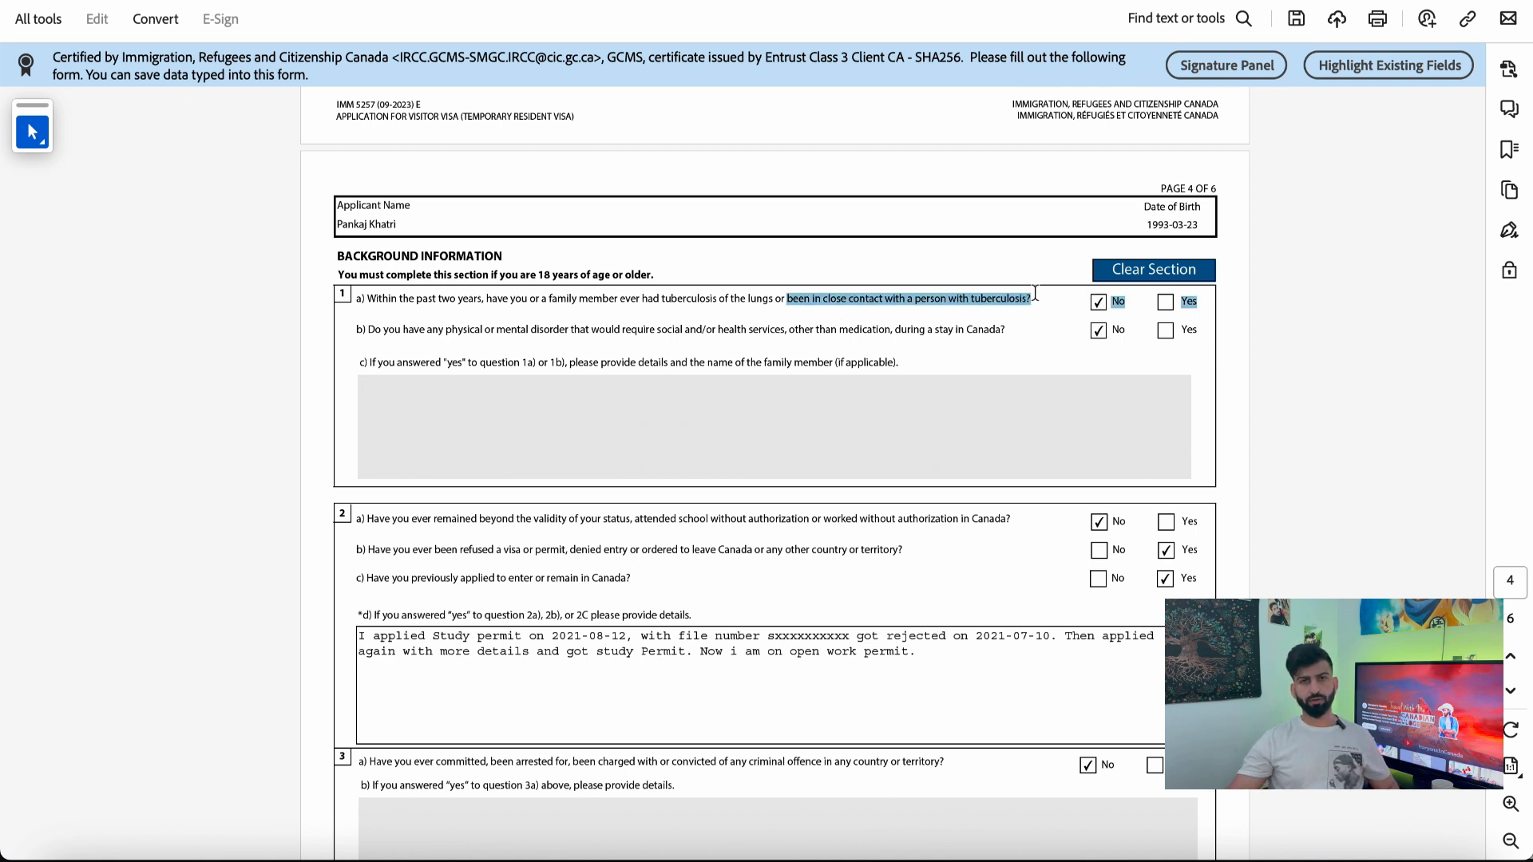
left_click(736, 350)
left_click_drag(445, 329, 683, 329)
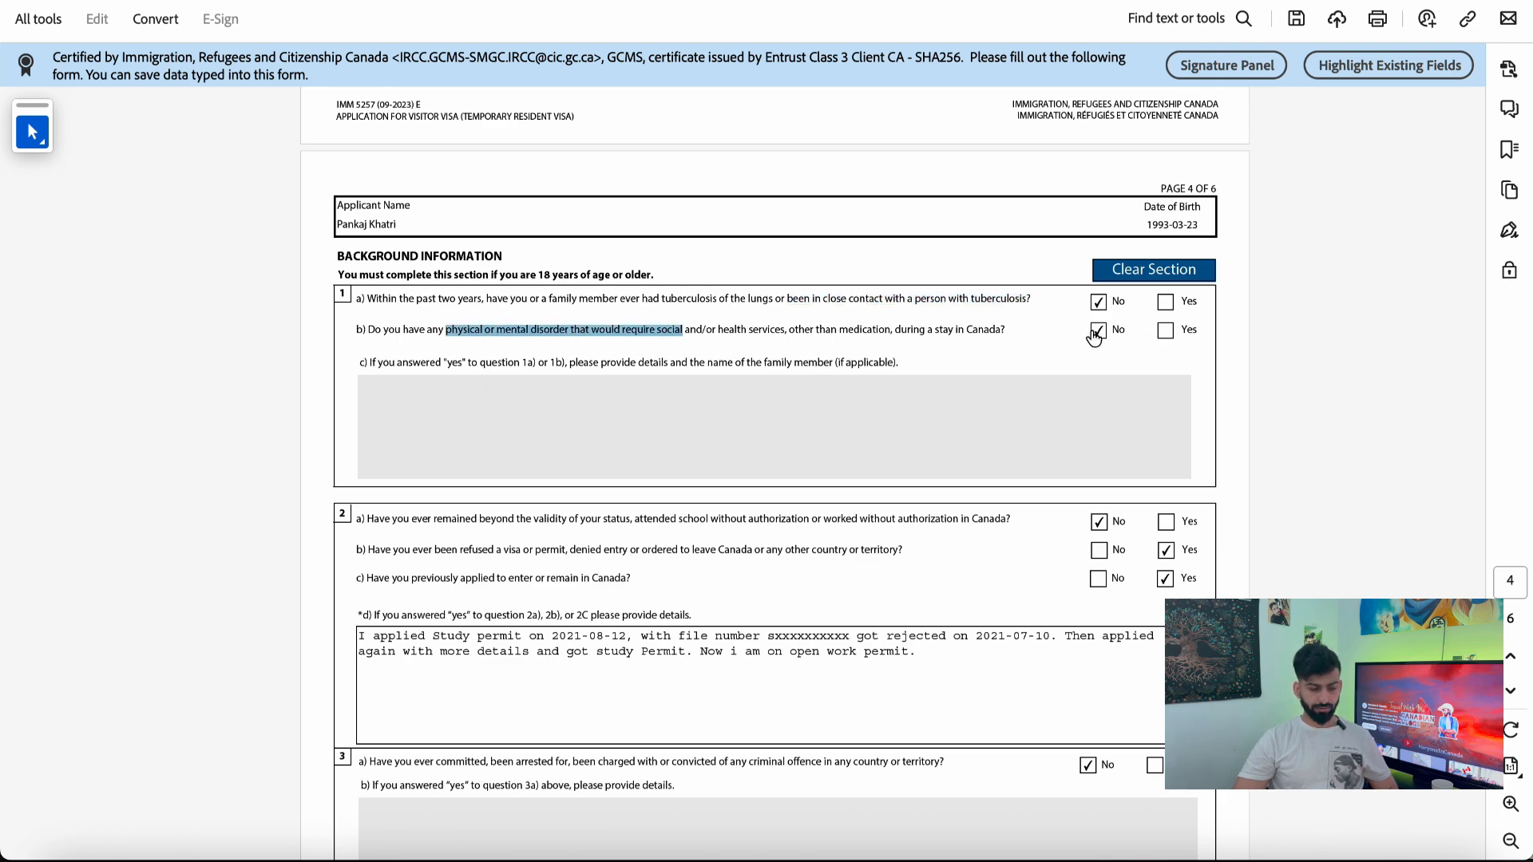
Step: Examine background question 2 on status, refusals and previous applications, highlighting the refusal wording and parts of the written explanation
scroll(1064, 410, "down", 3)
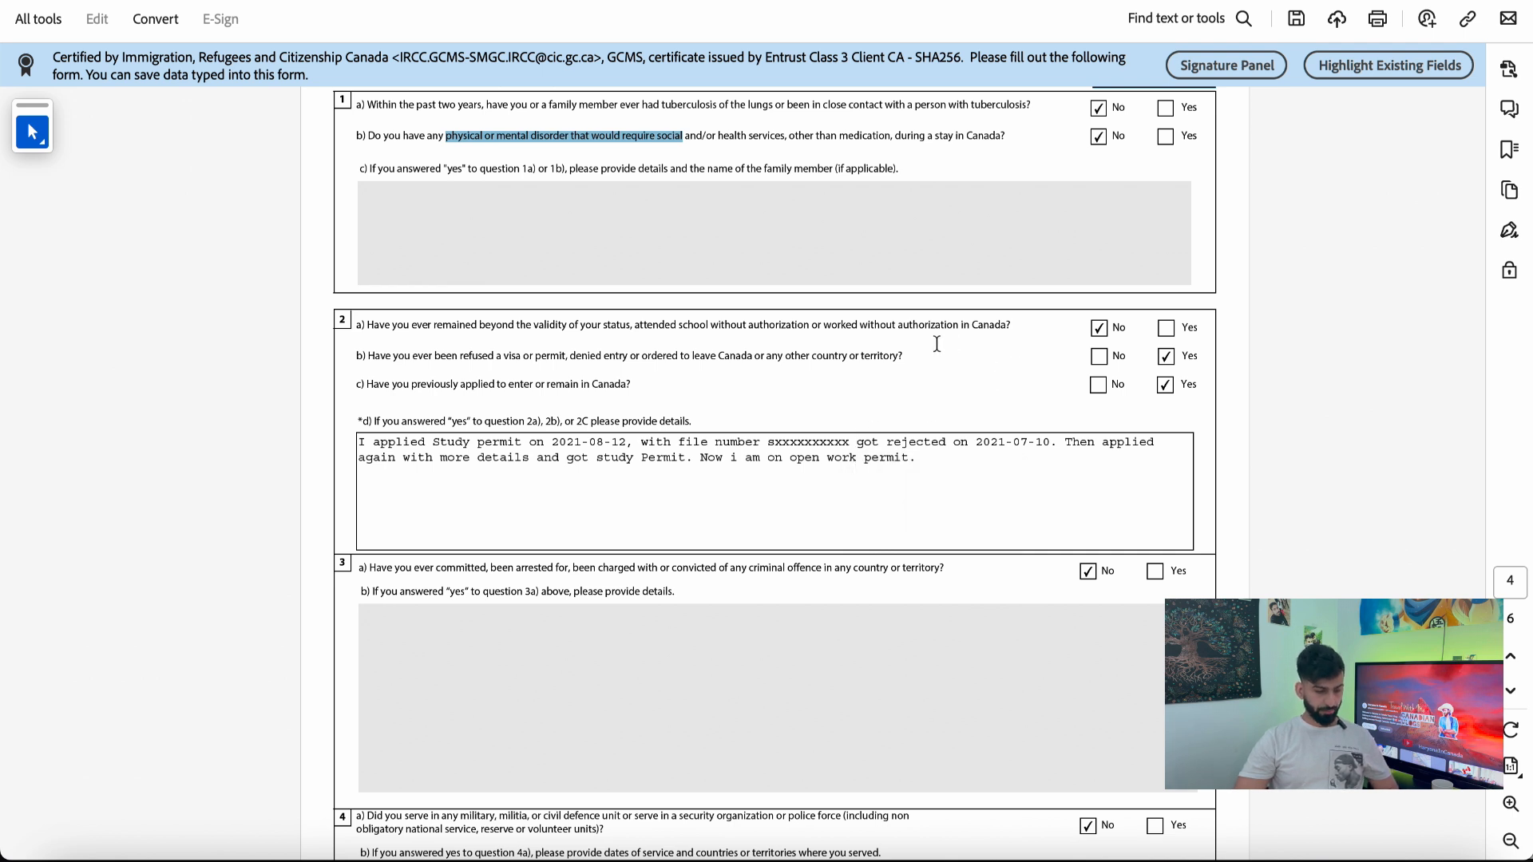
left_click_drag(659, 332, 693, 332)
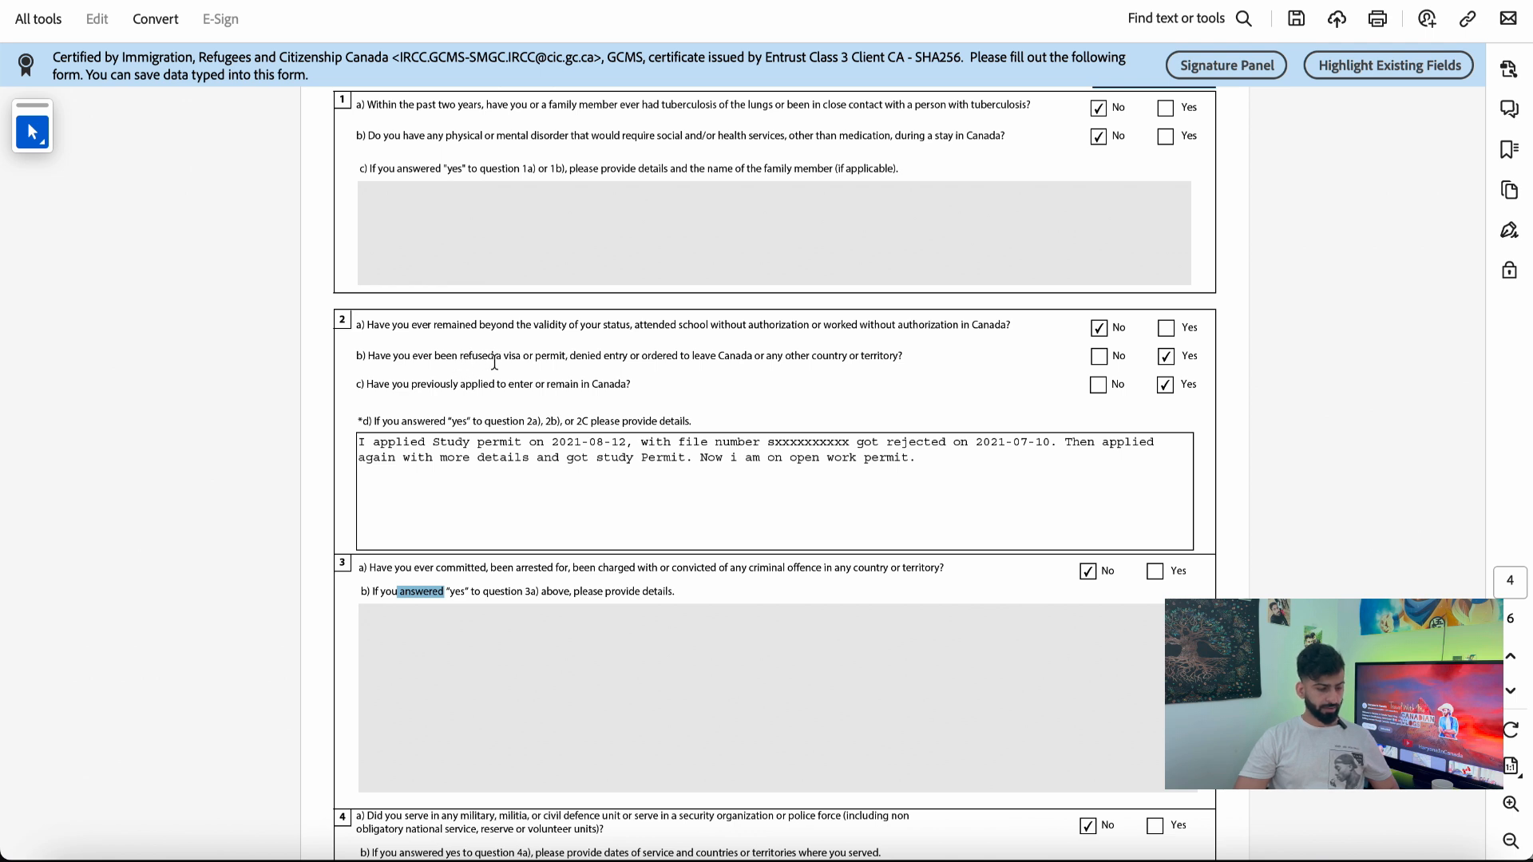
left_click_drag(568, 357, 460, 357)
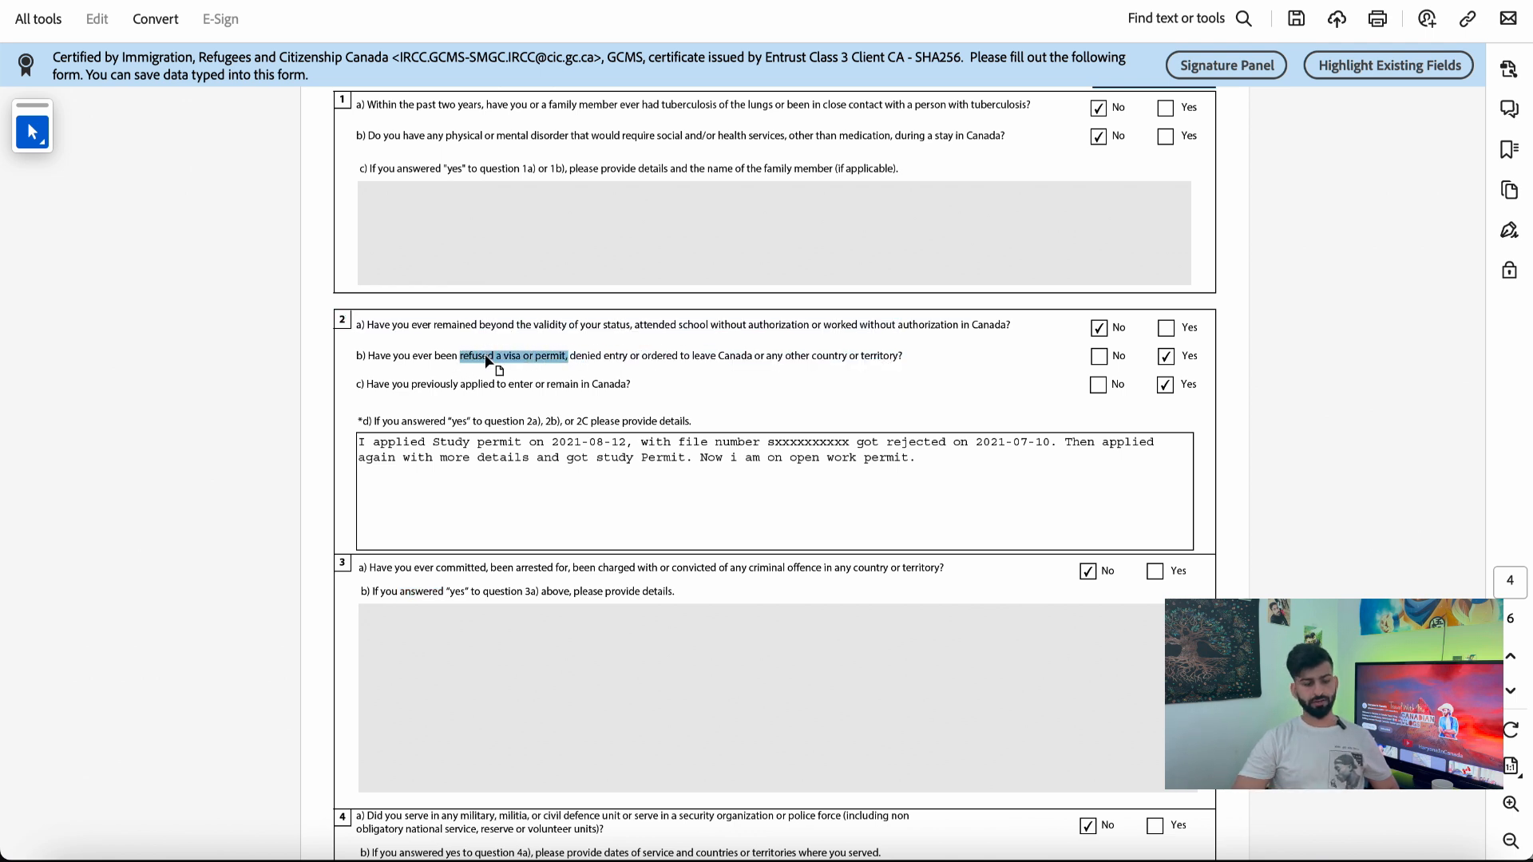
left_click(560, 401)
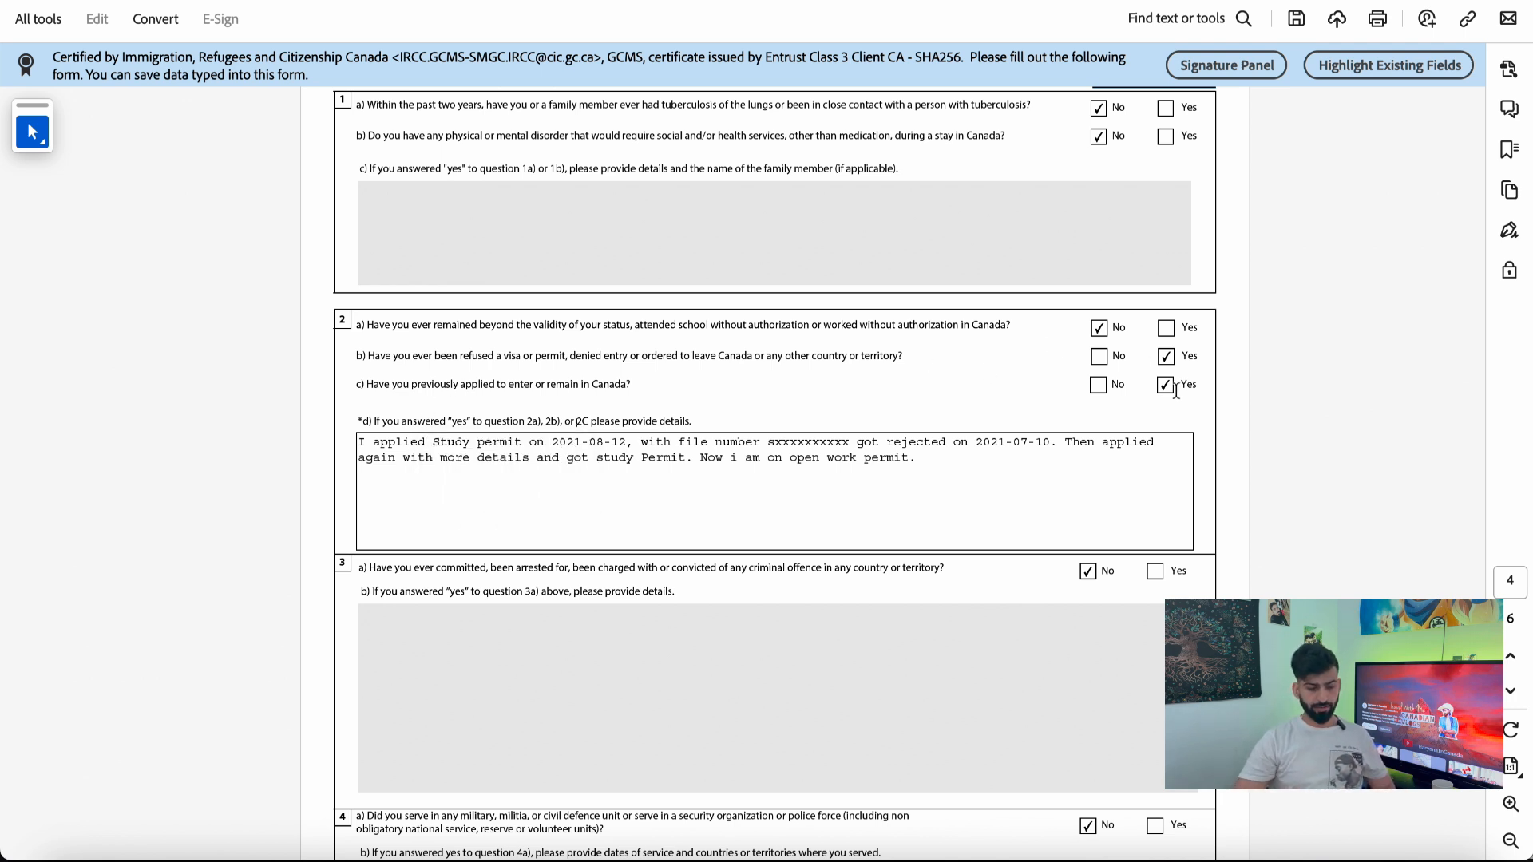
scroll(759, 511, "down", 1)
left_click(1001, 435)
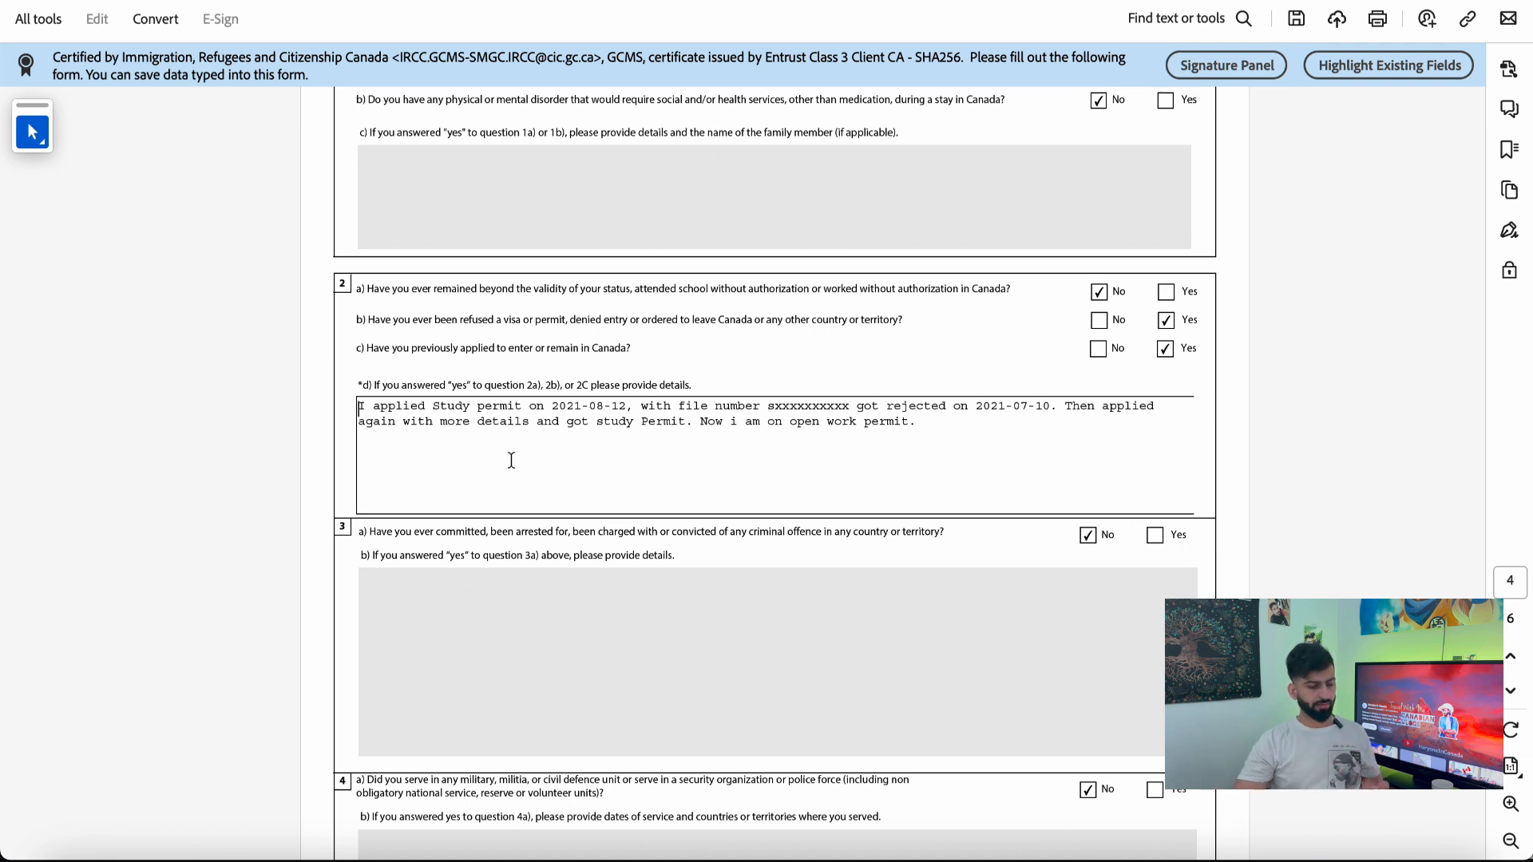
left_click_drag(558, 427, 631, 427)
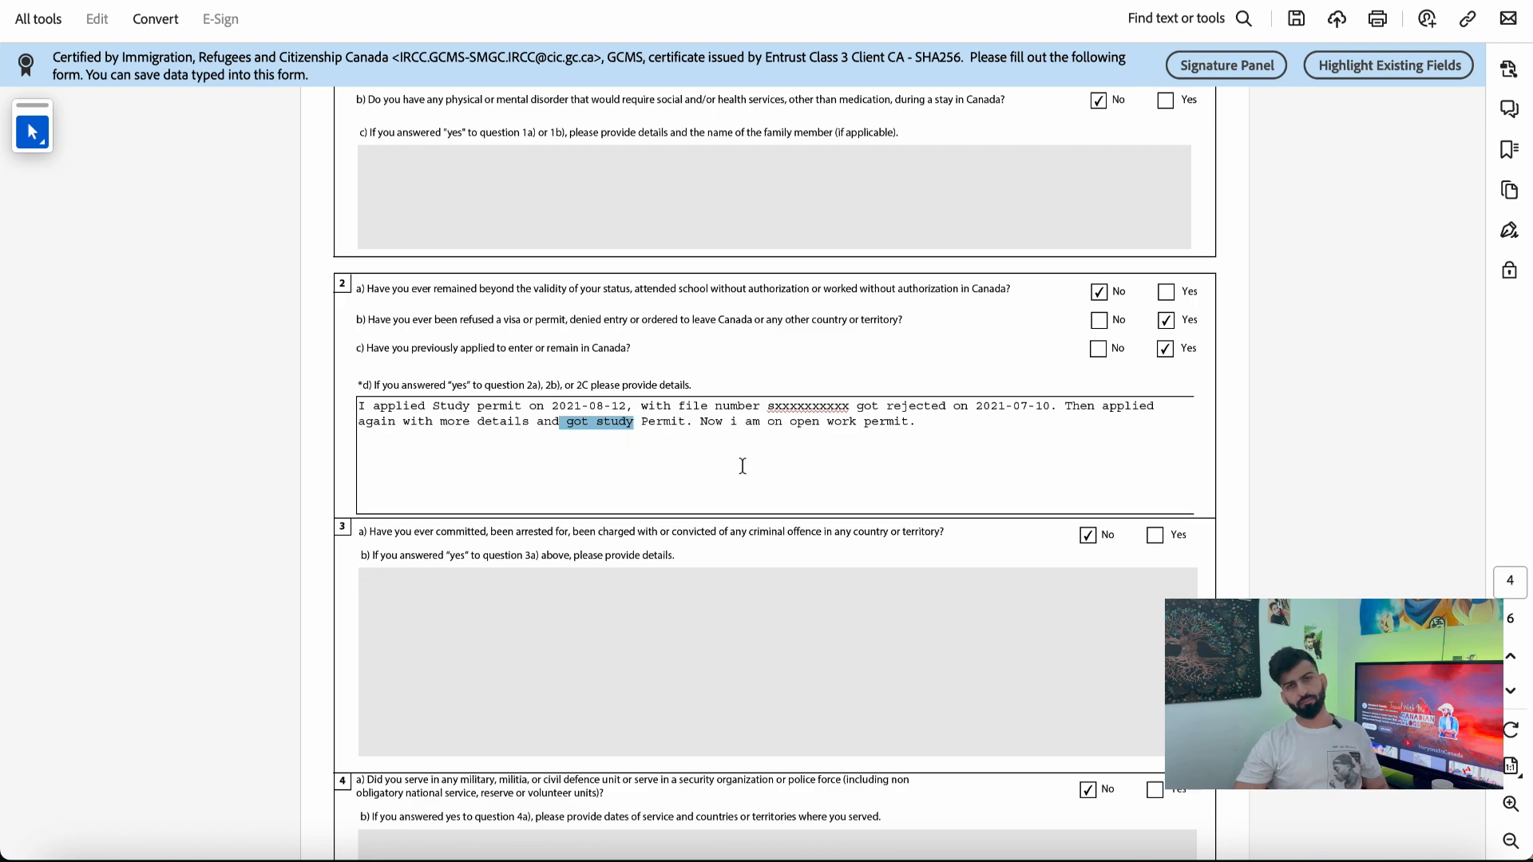
scroll(742, 466, "down", 1)
left_click(559, 369, "shift")
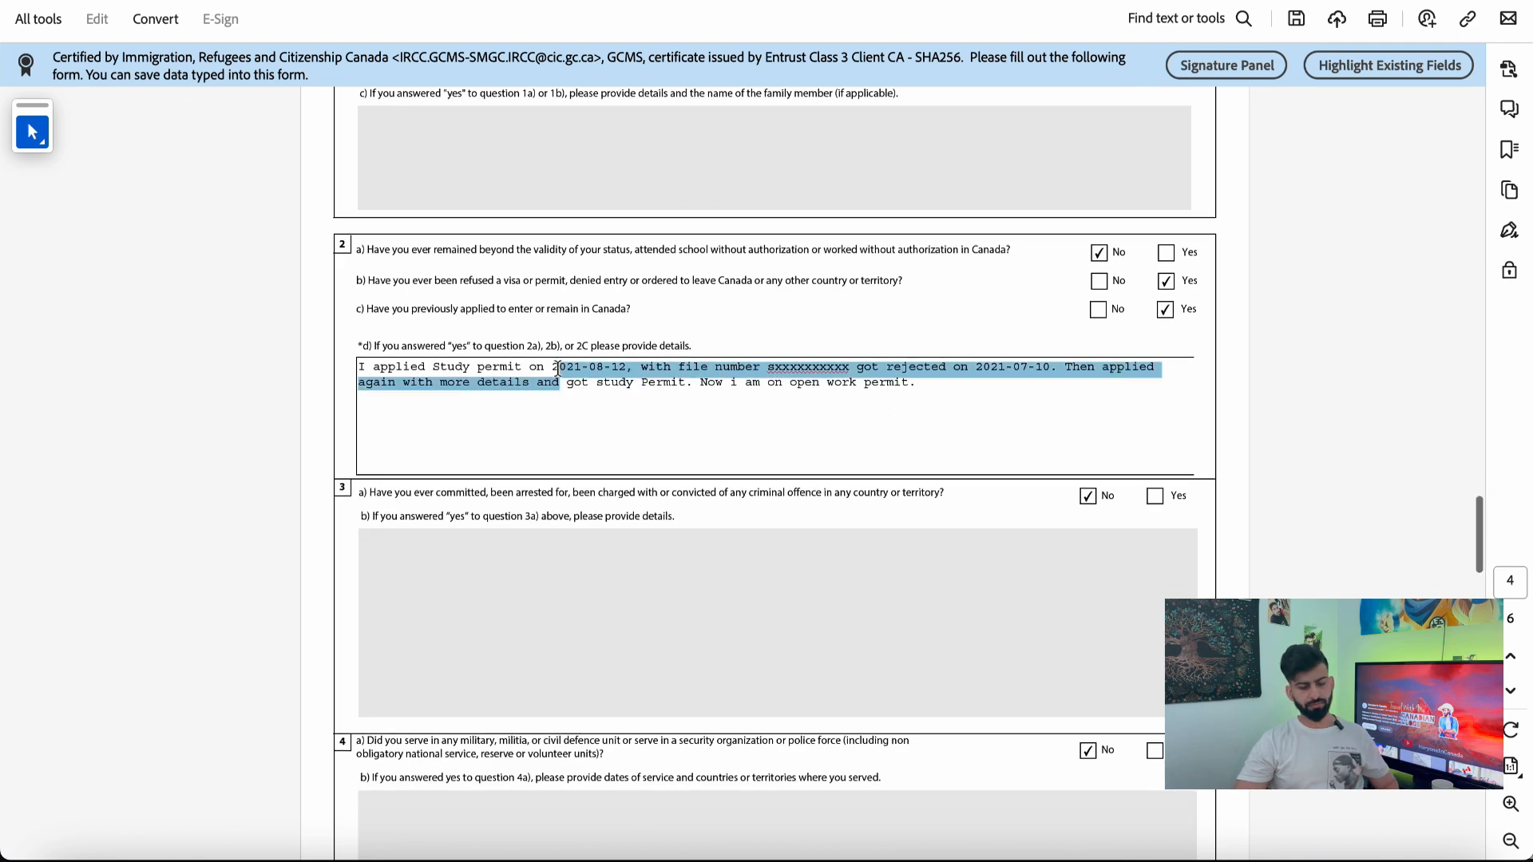
Step: Examine background questions 3 to 6, highlighting the wording on military service, political party membership and ill treatment of prisoners
scroll(772, 486, "down", 5)
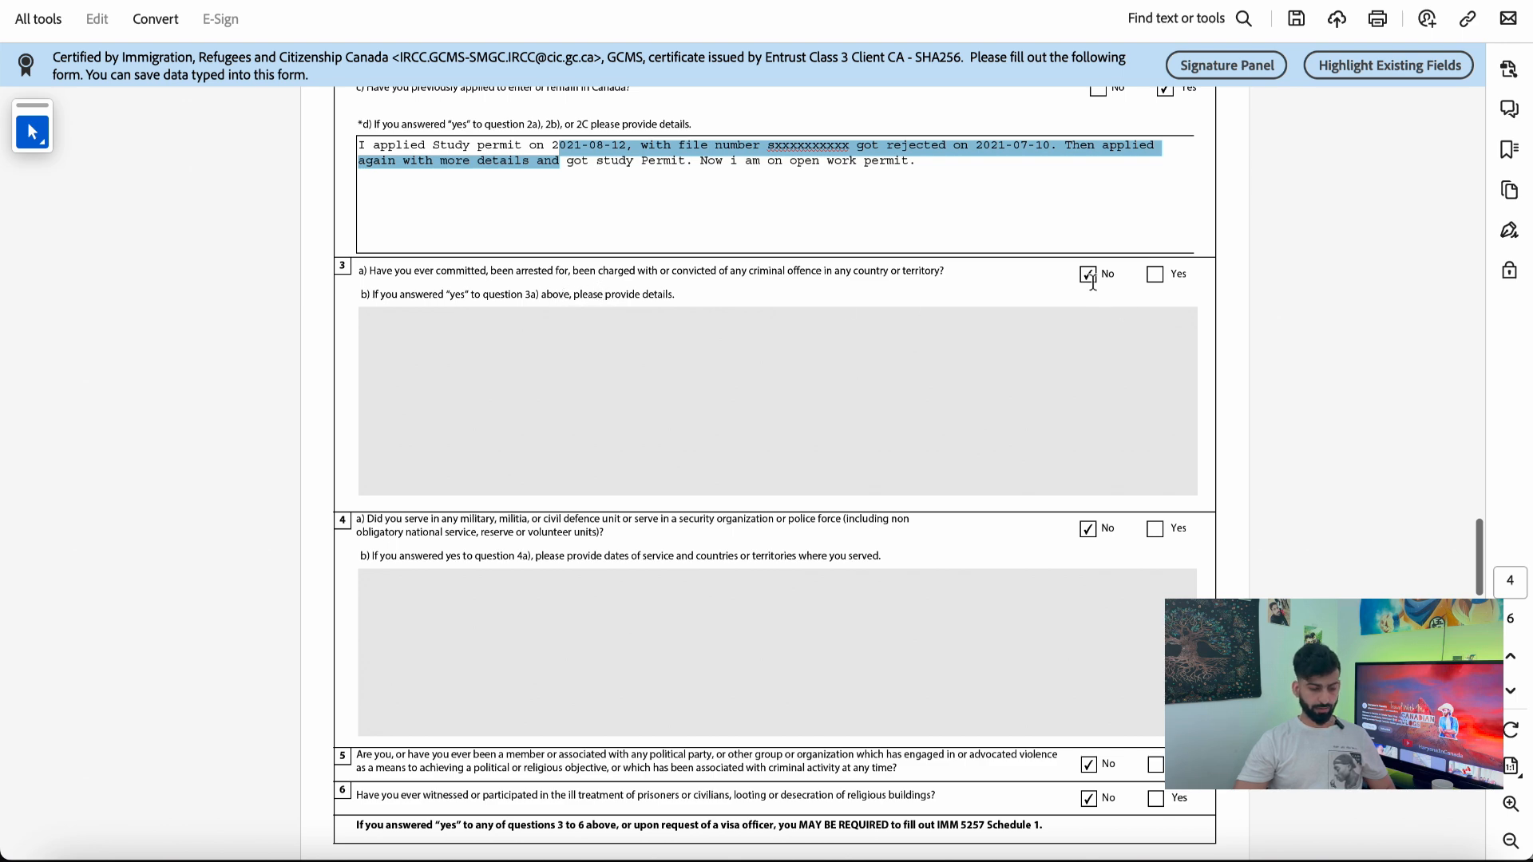
scroll(1046, 324, "down", 5)
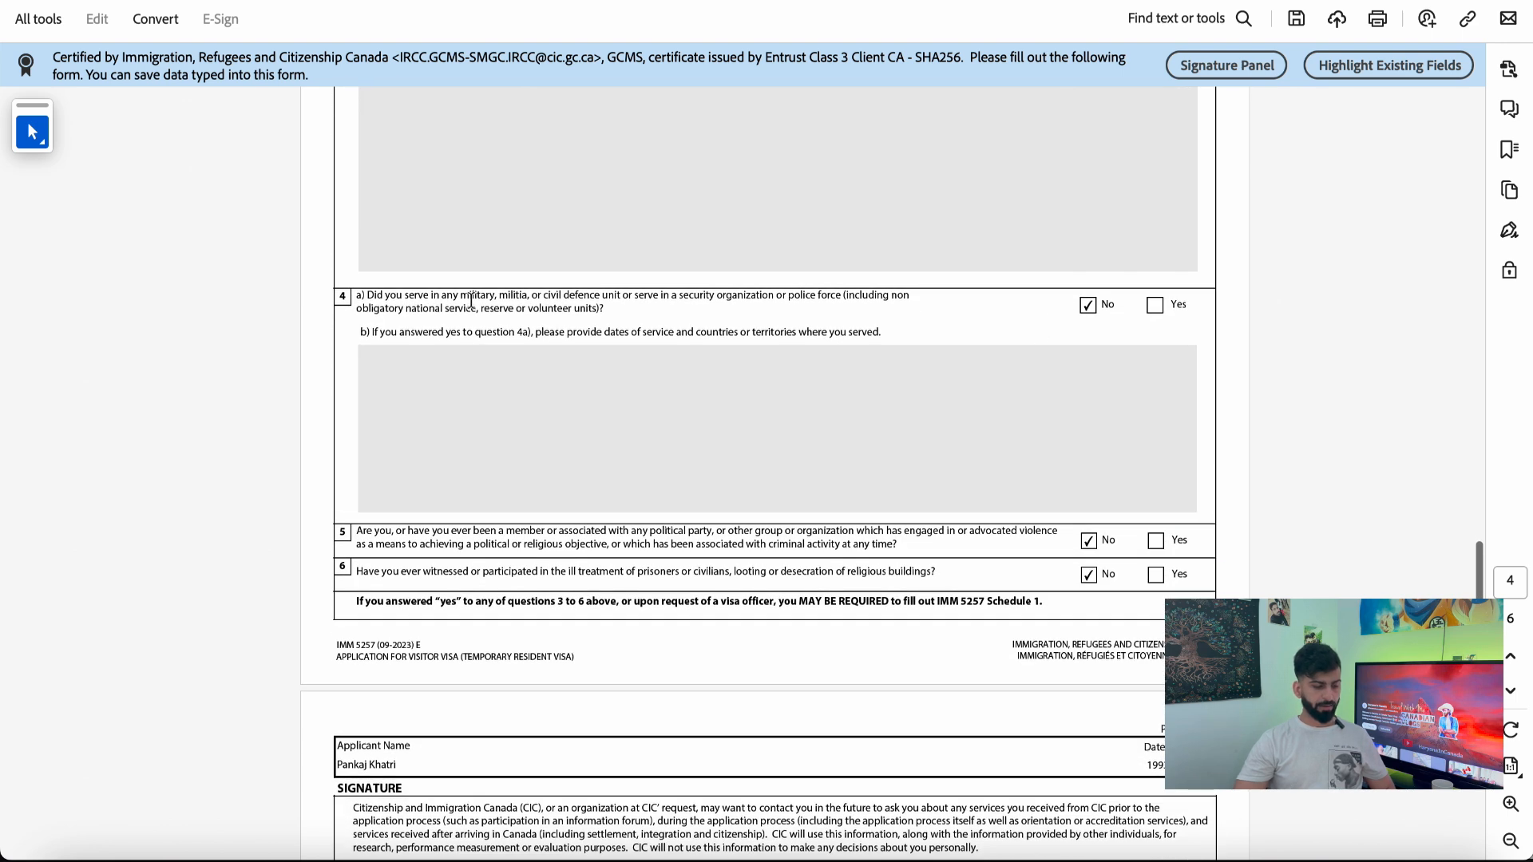
left_click_drag(462, 297, 660, 298)
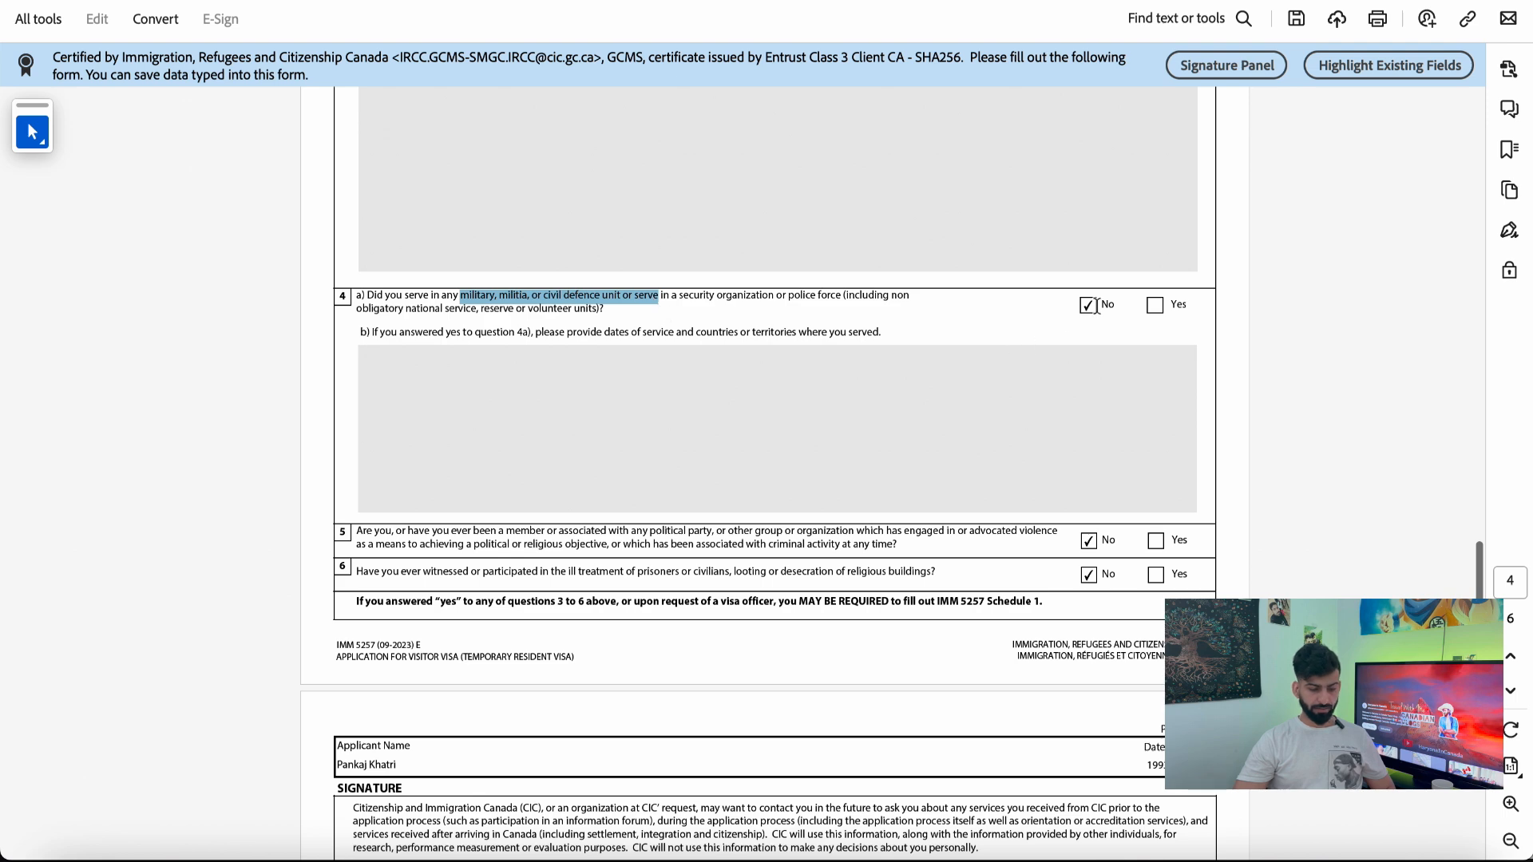
scroll(1081, 424, "down", 3)
left_click(635, 381)
left_click_drag(636, 382, 753, 383)
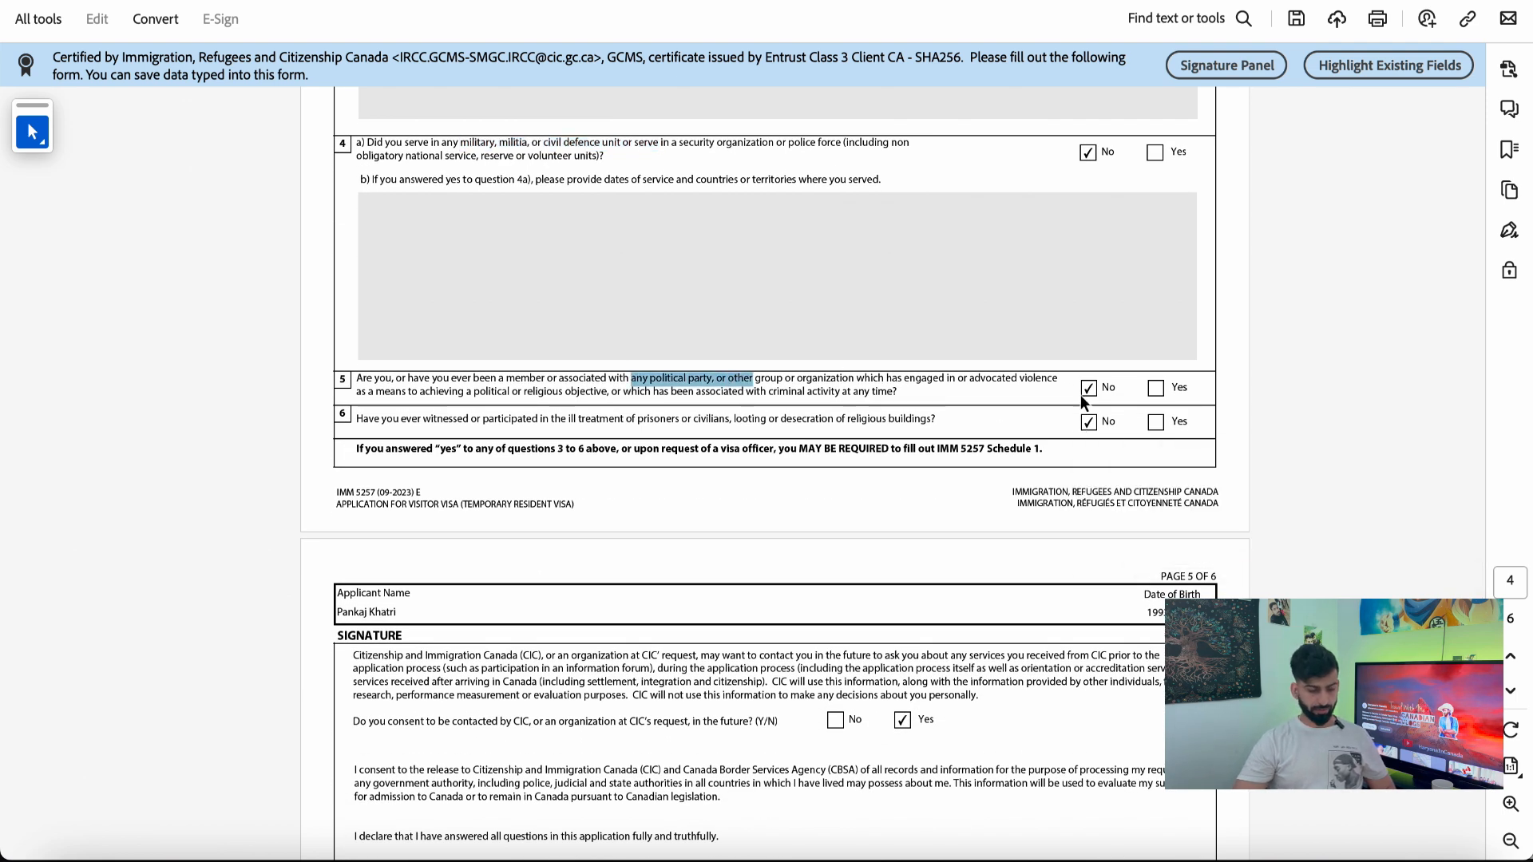
left_click(473, 431)
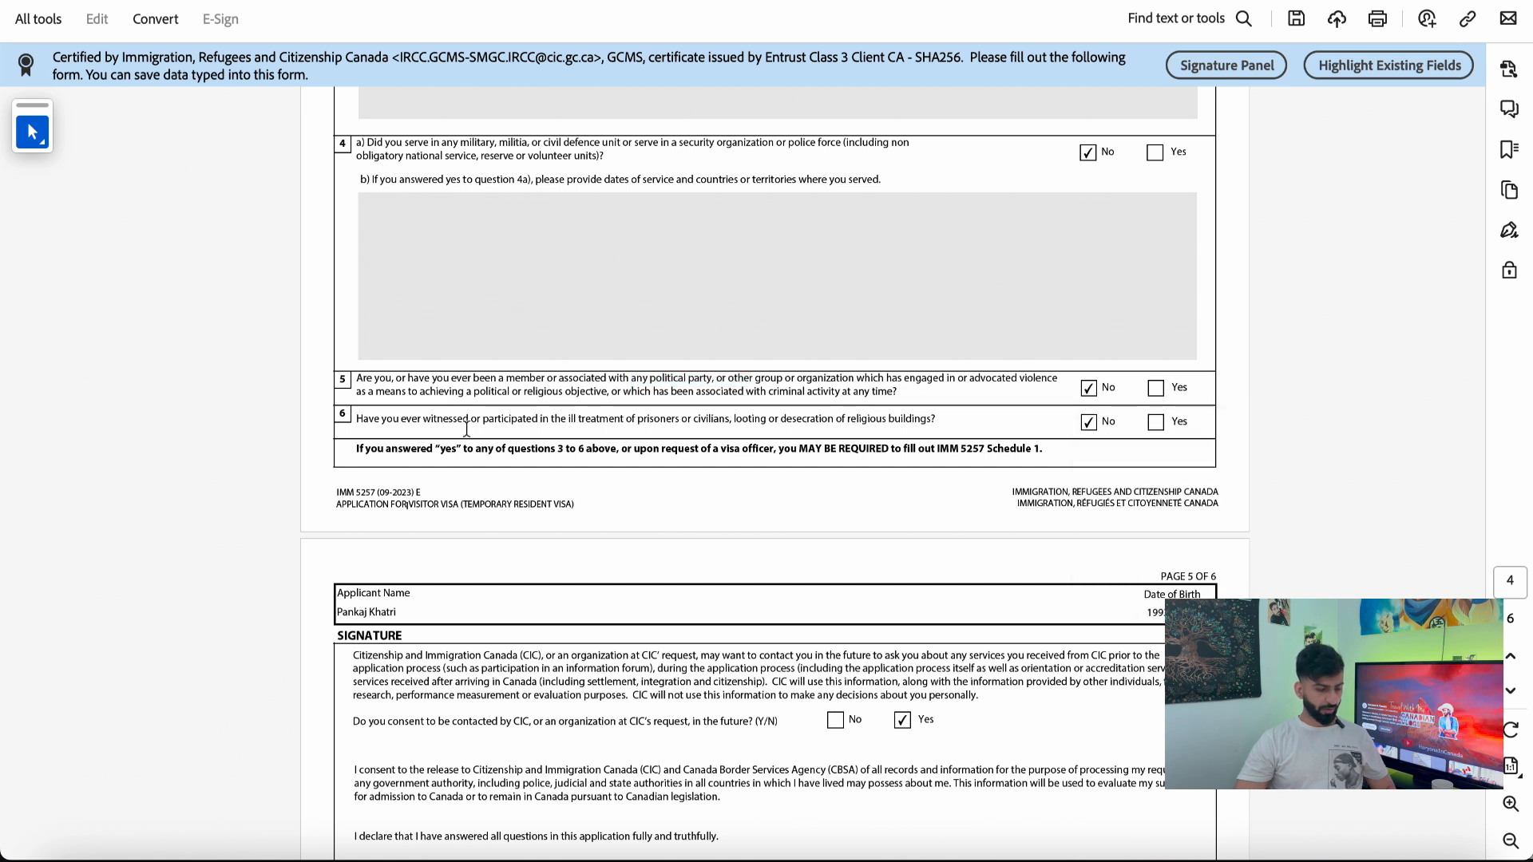
left_click_drag(473, 431, 609, 421)
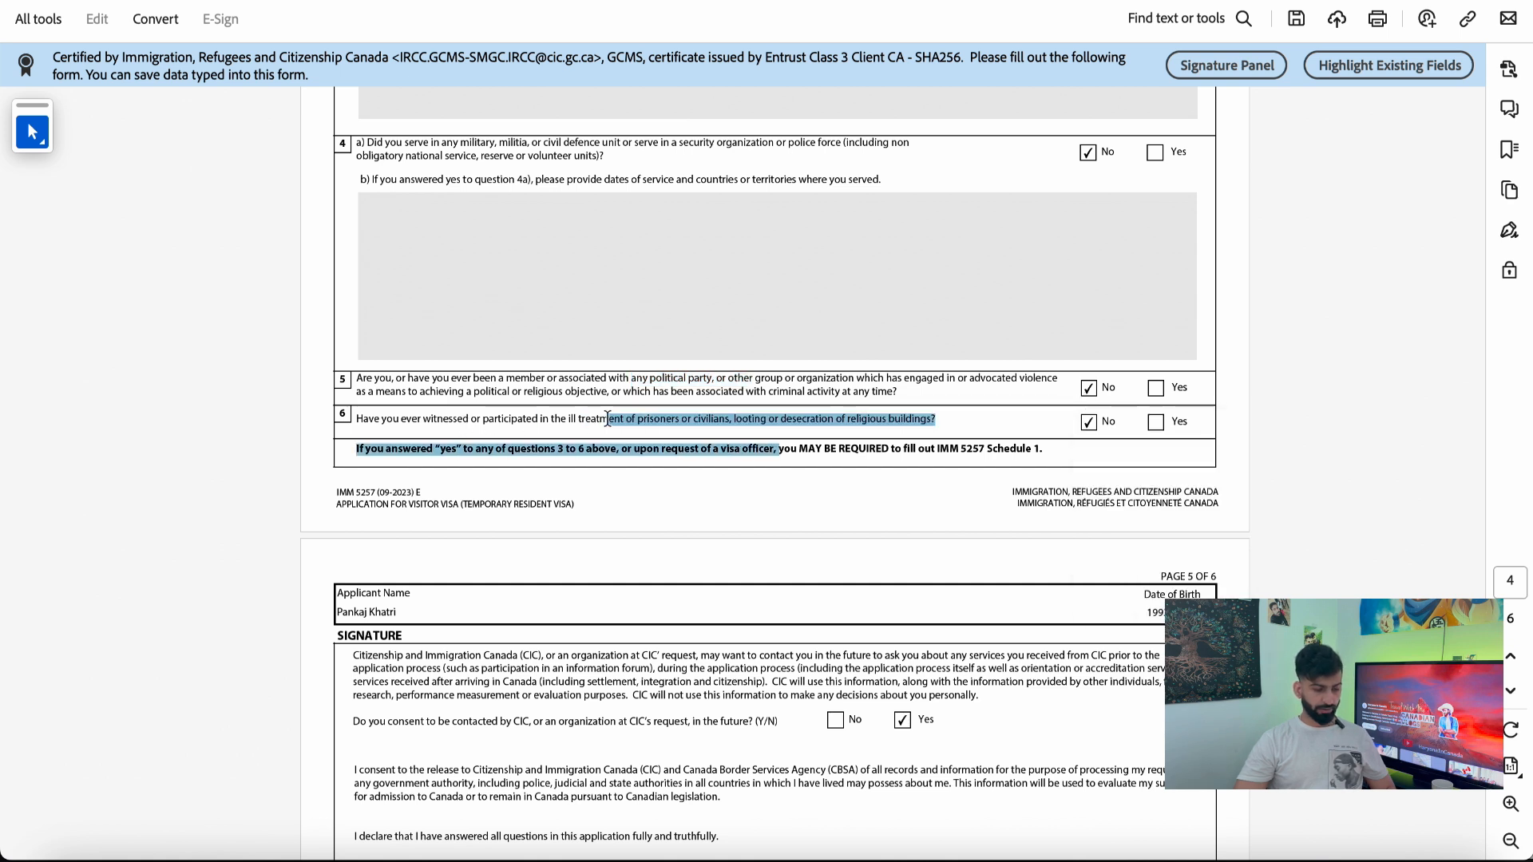
left_click(711, 427)
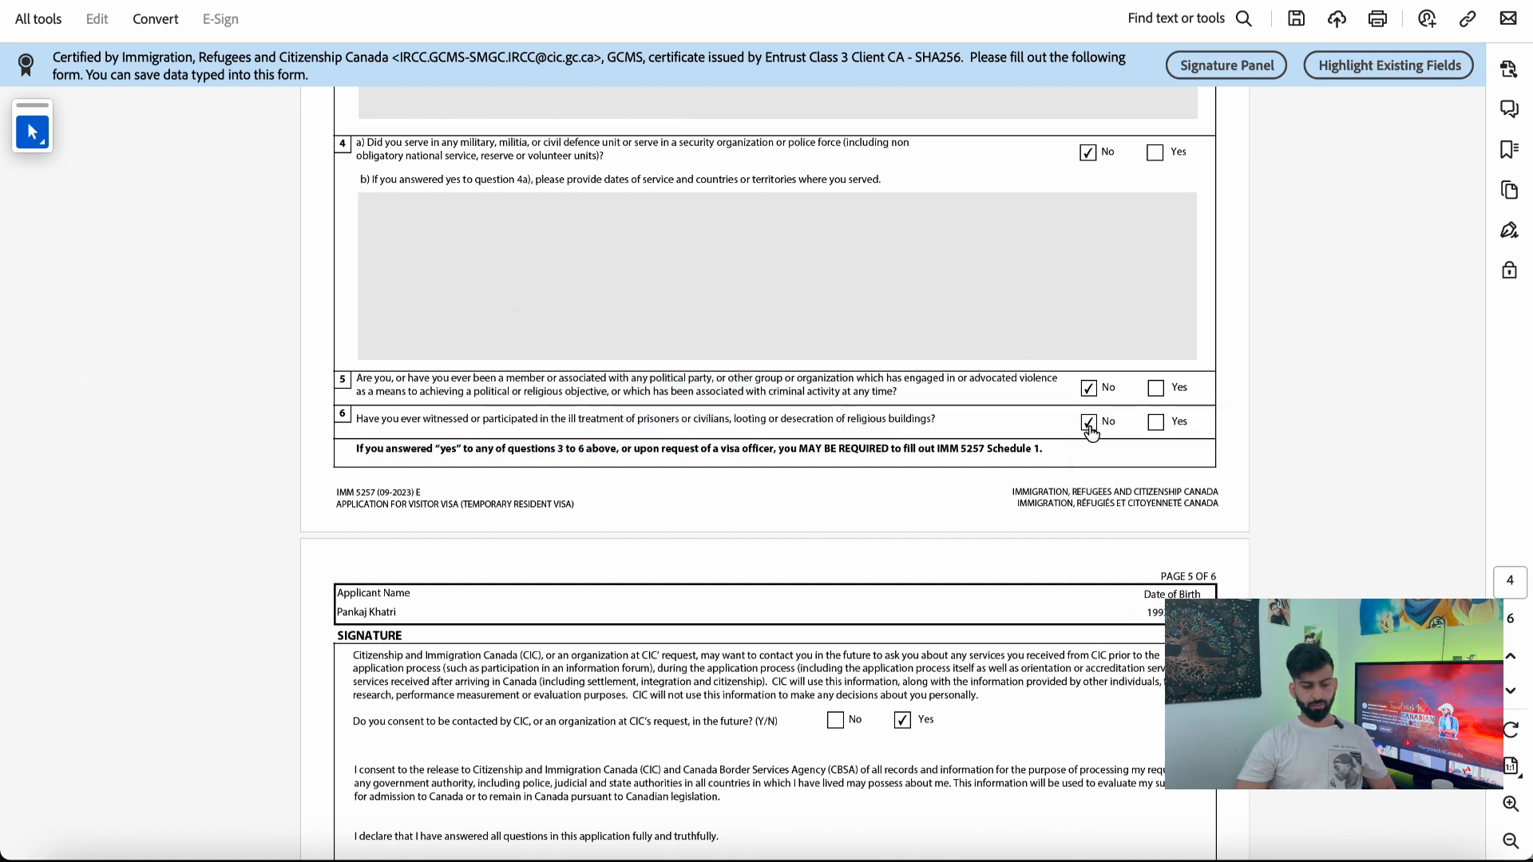
Step: Examine the Signature section on page 5, covering the consent question, the applicant's signature and the signing date
scroll(1090, 424, "down", 3)
scroll(1089, 423, "down", 1)
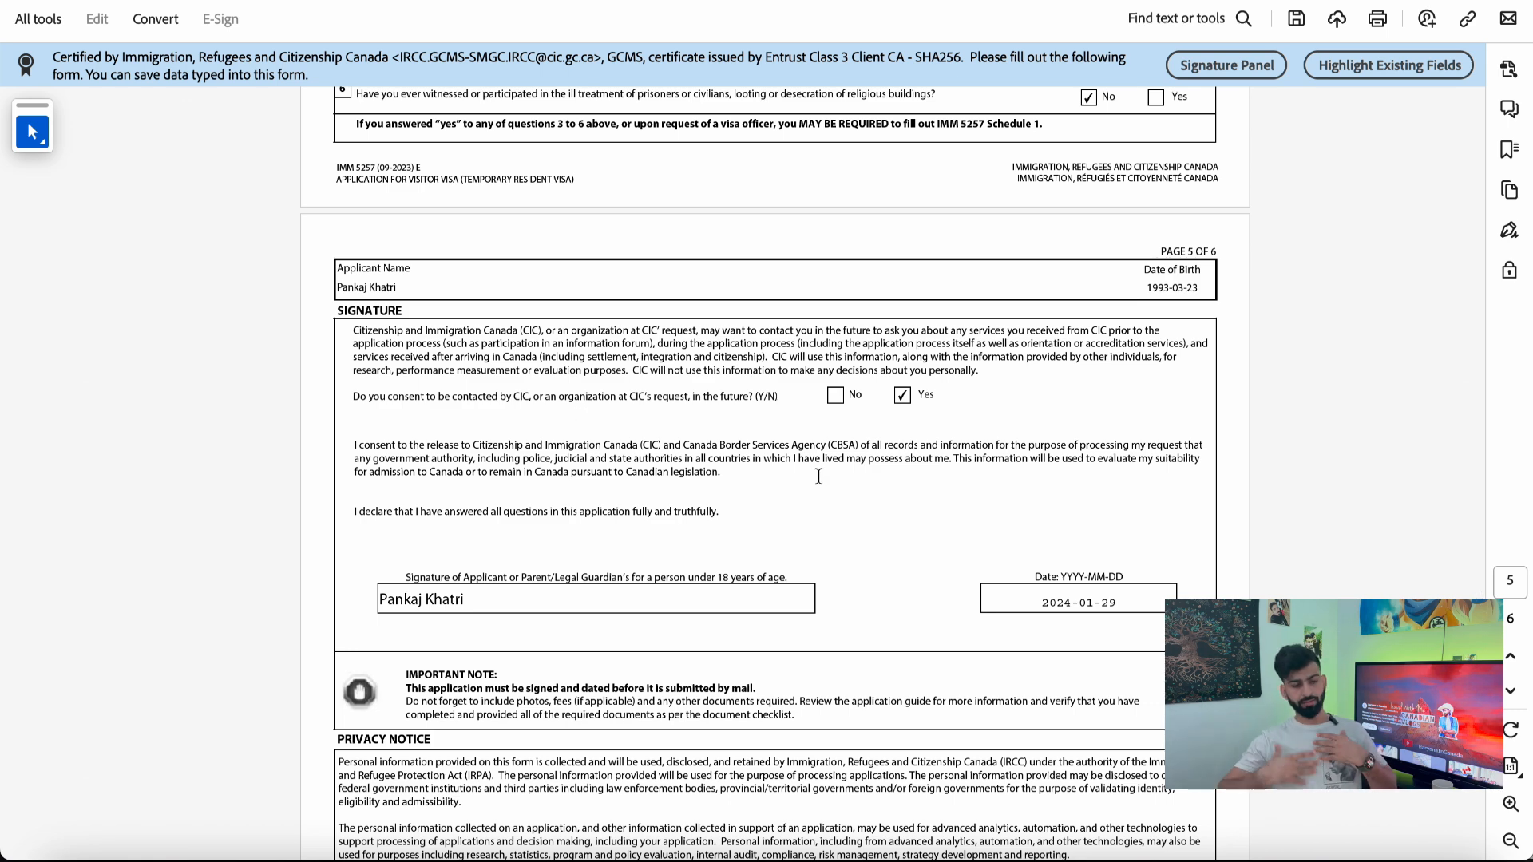
scroll(967, 503, "down", 1)
scroll(965, 503, "down", 4)
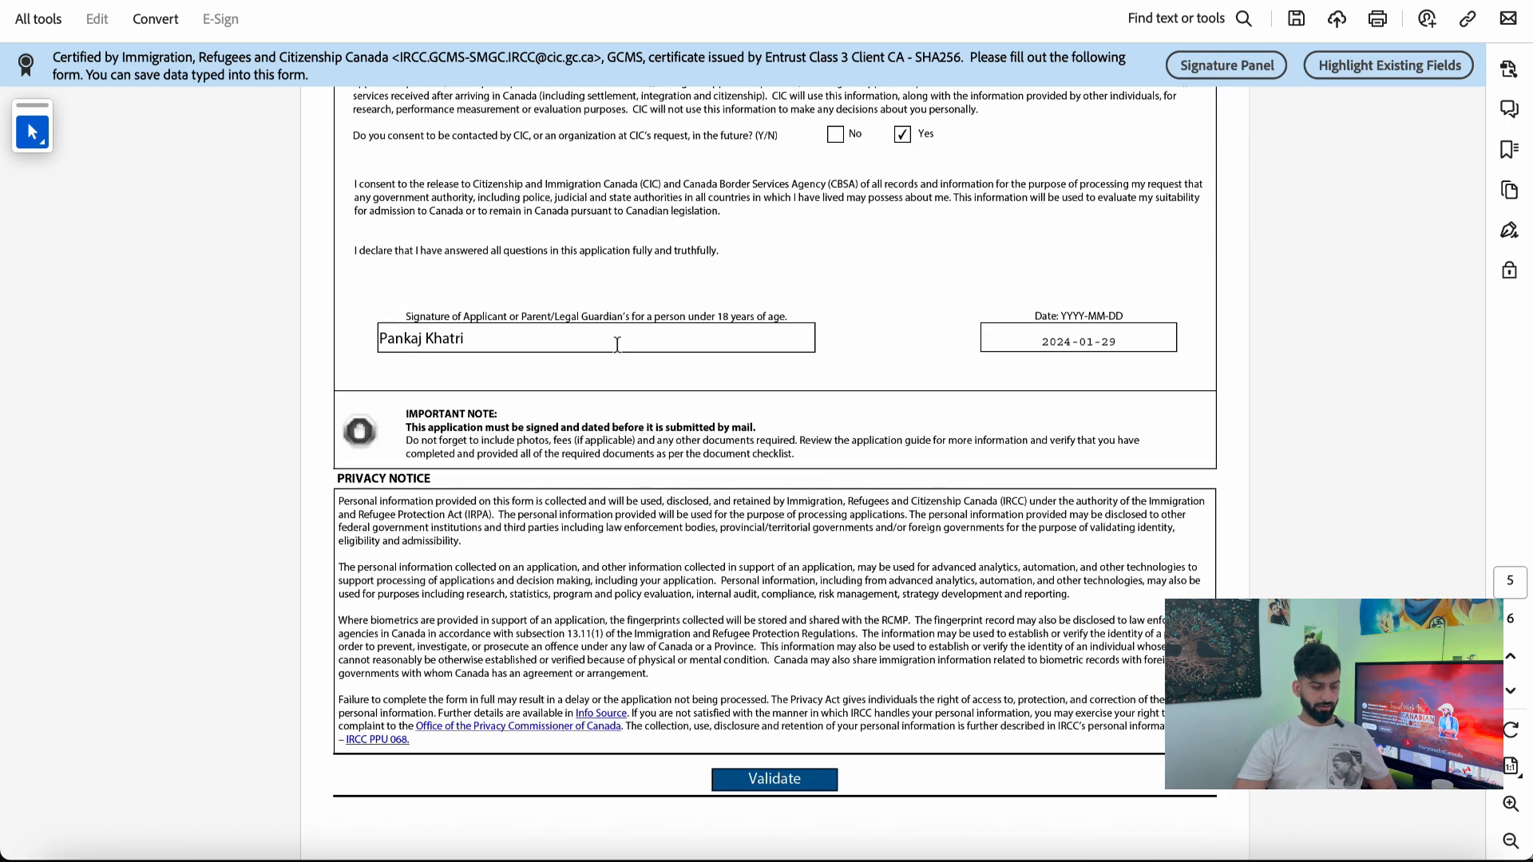
left_click_drag(616, 344, 289, 342)
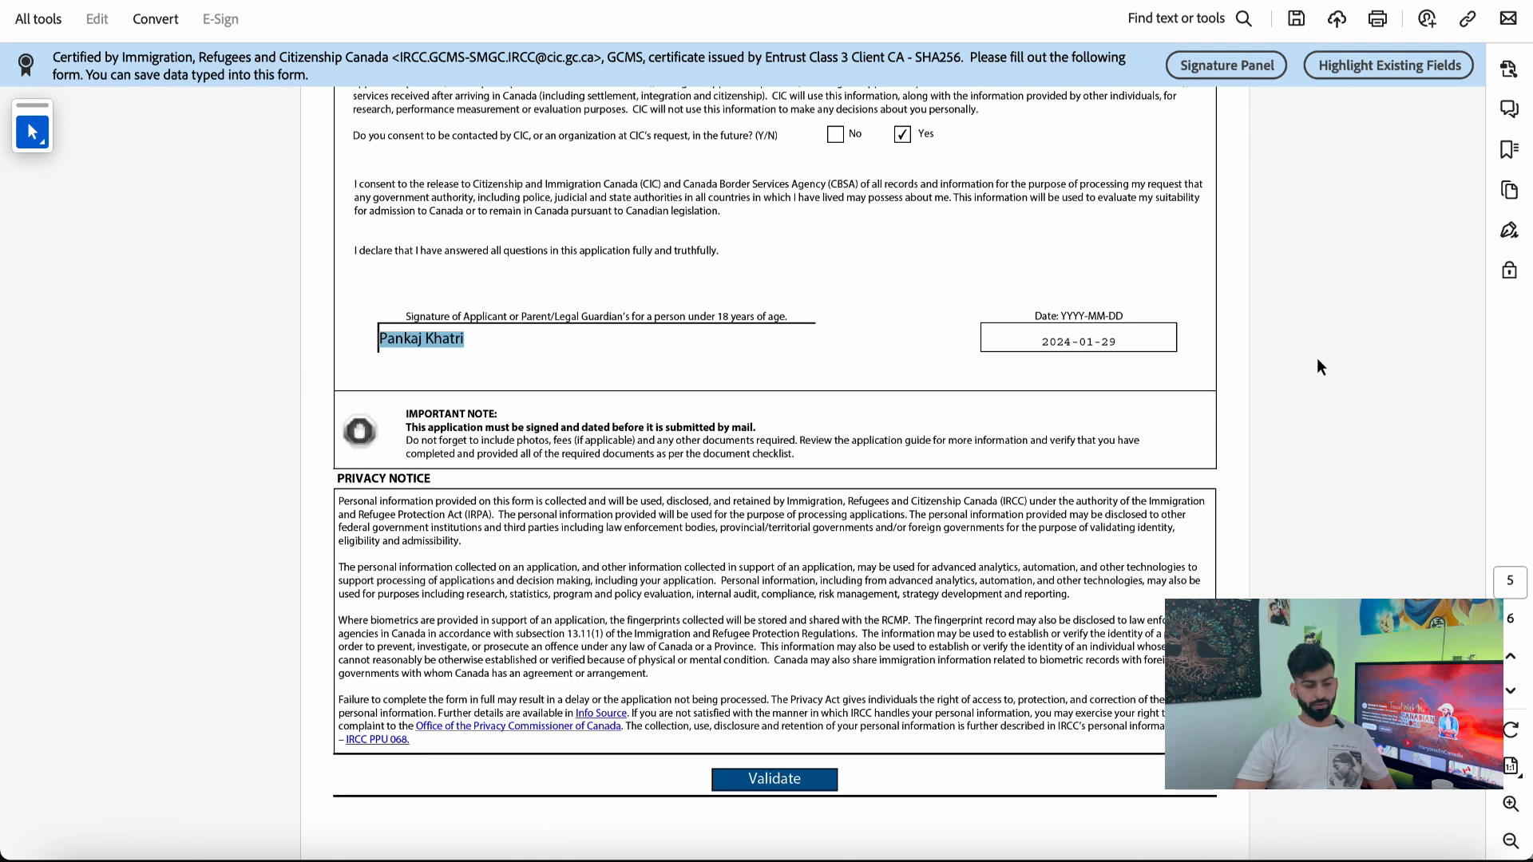
left_click(1111, 341)
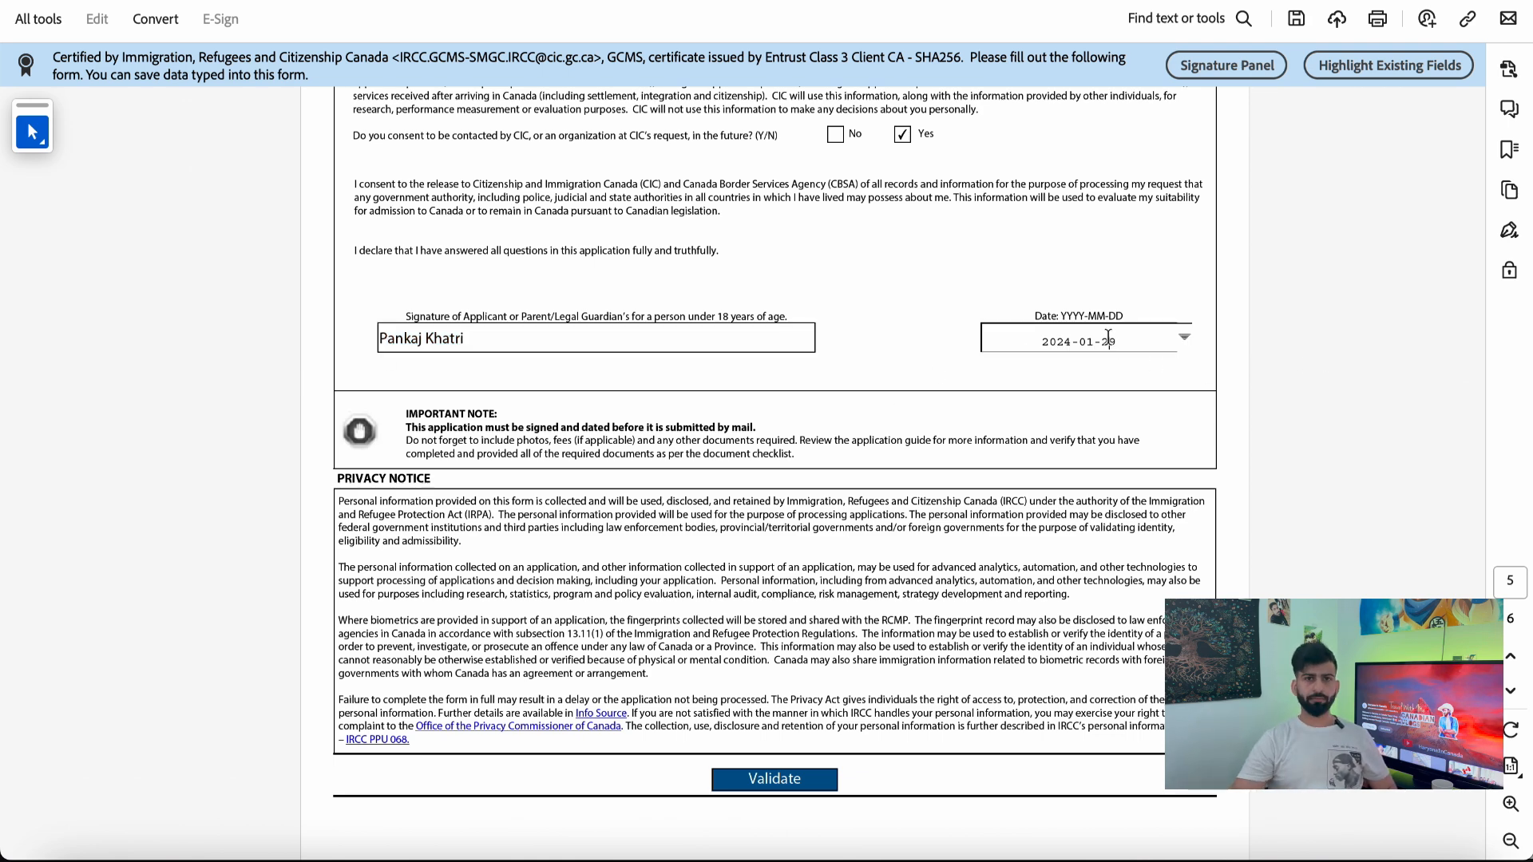
Step: Validate the completed form, dismiss the validation message and view the barcode page at the end
scroll(926, 414, "down", 3)
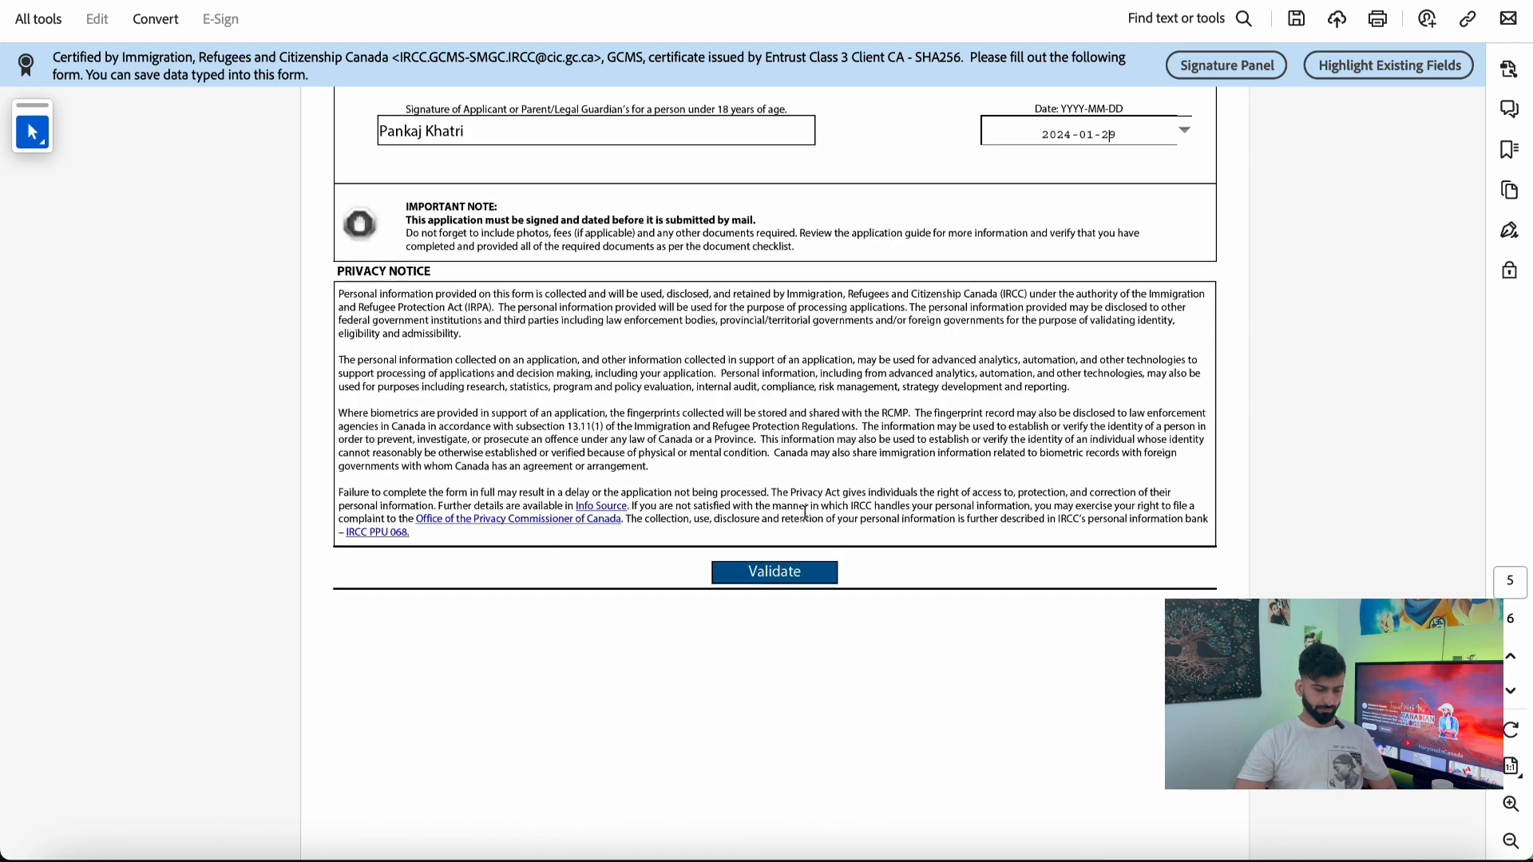
left_click(778, 573)
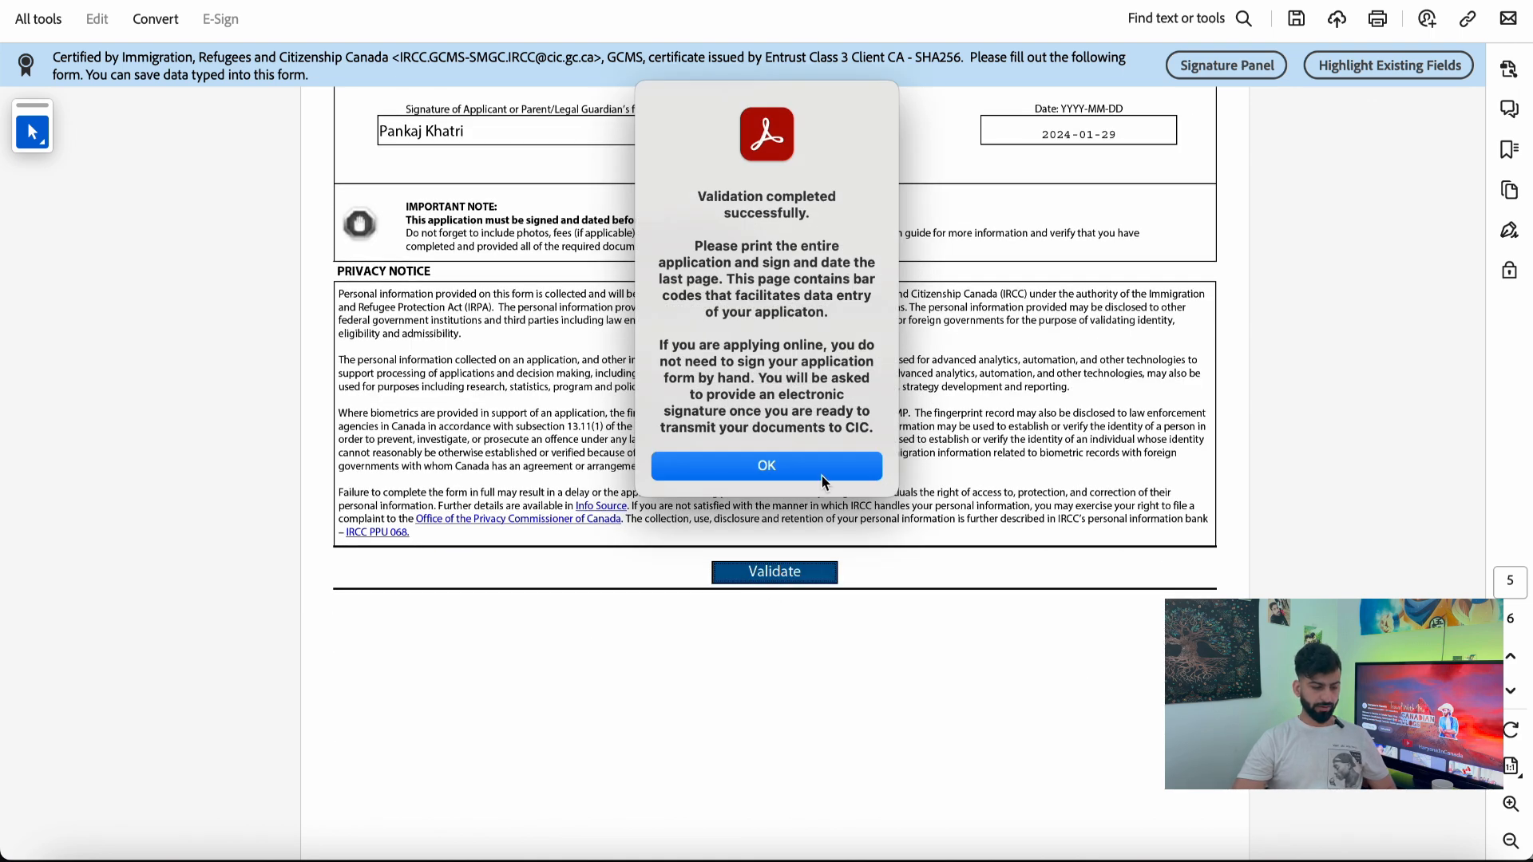
left_click(766, 467)
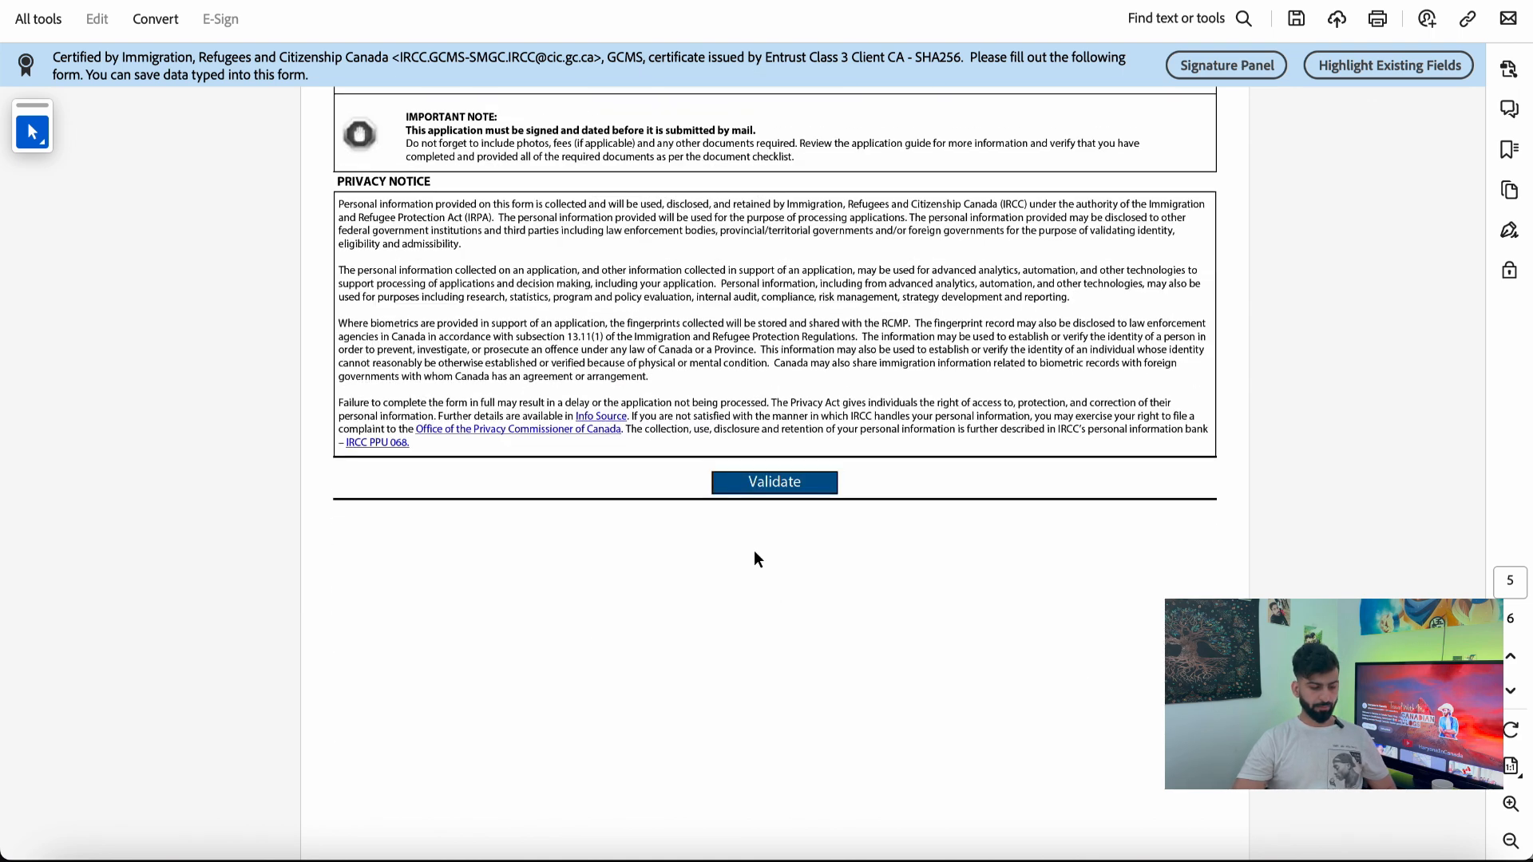
scroll(753, 551, "down", 5)
scroll(753, 551, "up", 5)
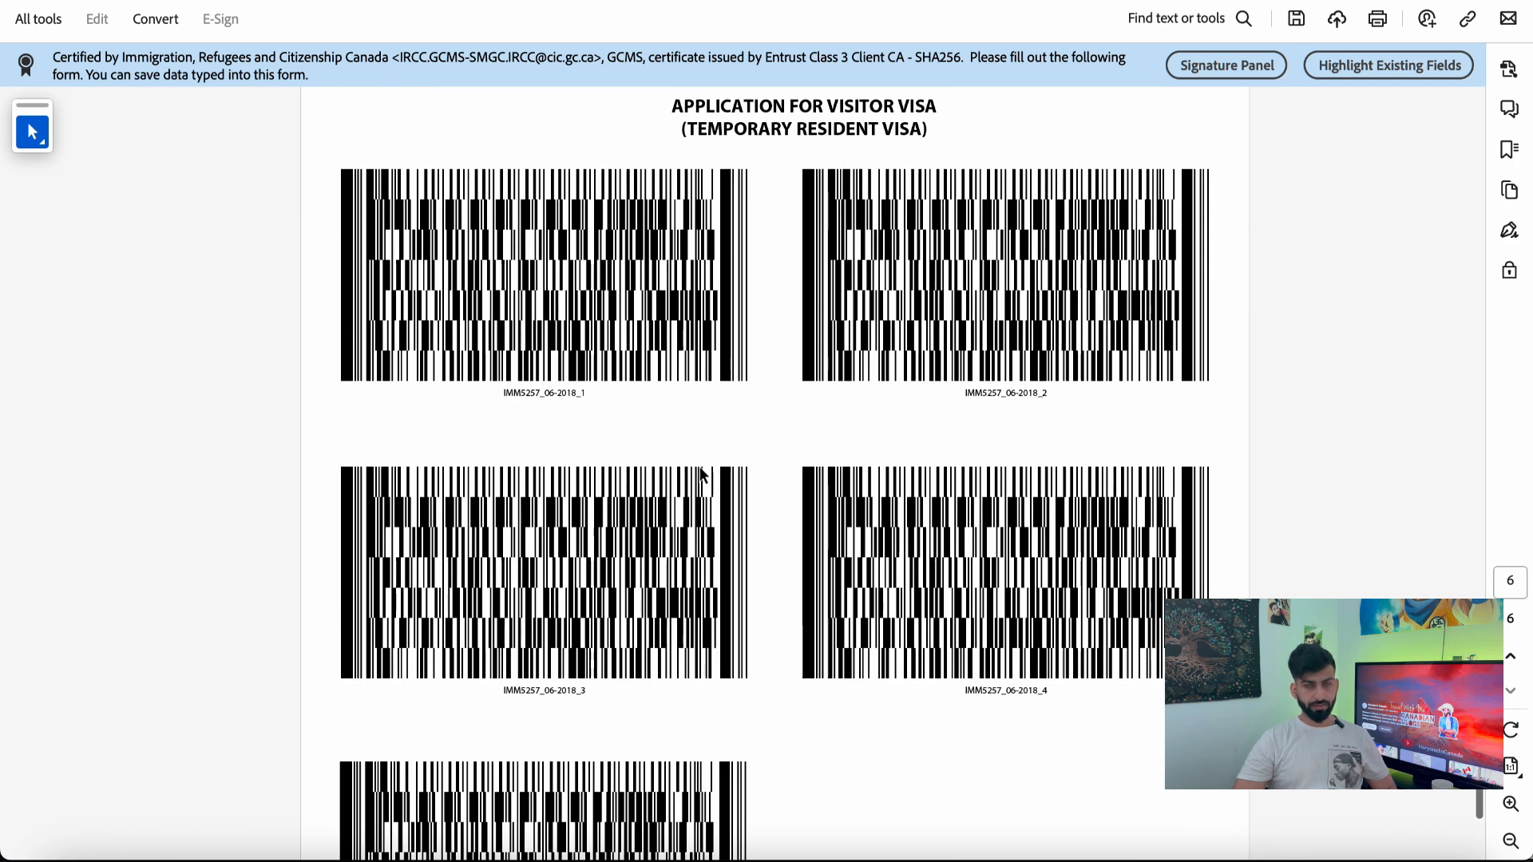